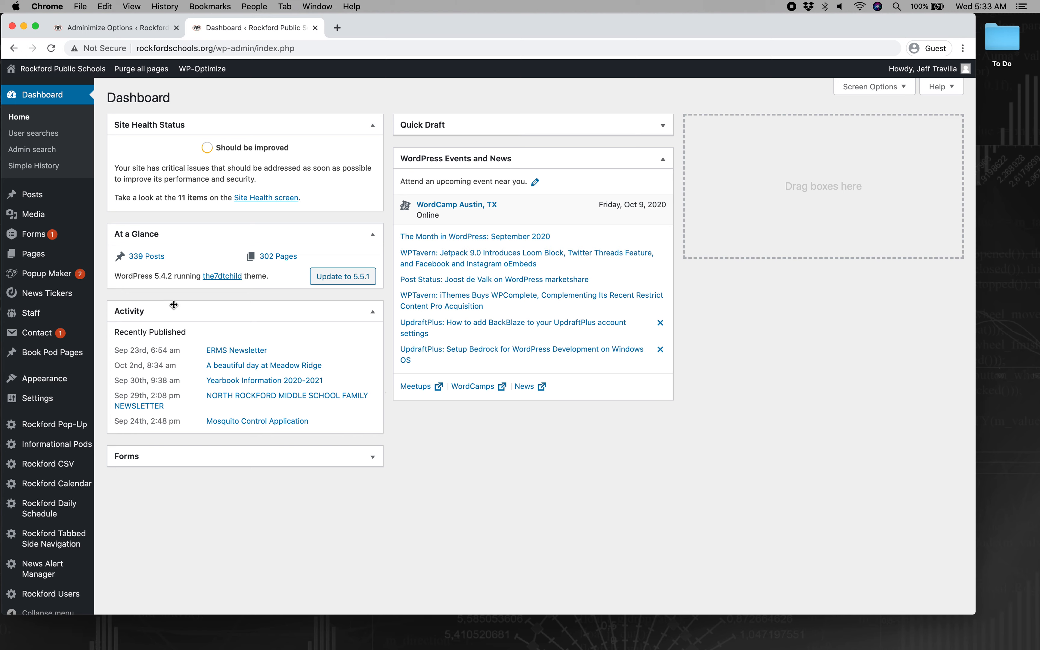
Step: Open the Popup Maker list of popups and view the Rockford Pop-Up list in a separate browser tab
click(68, 276)
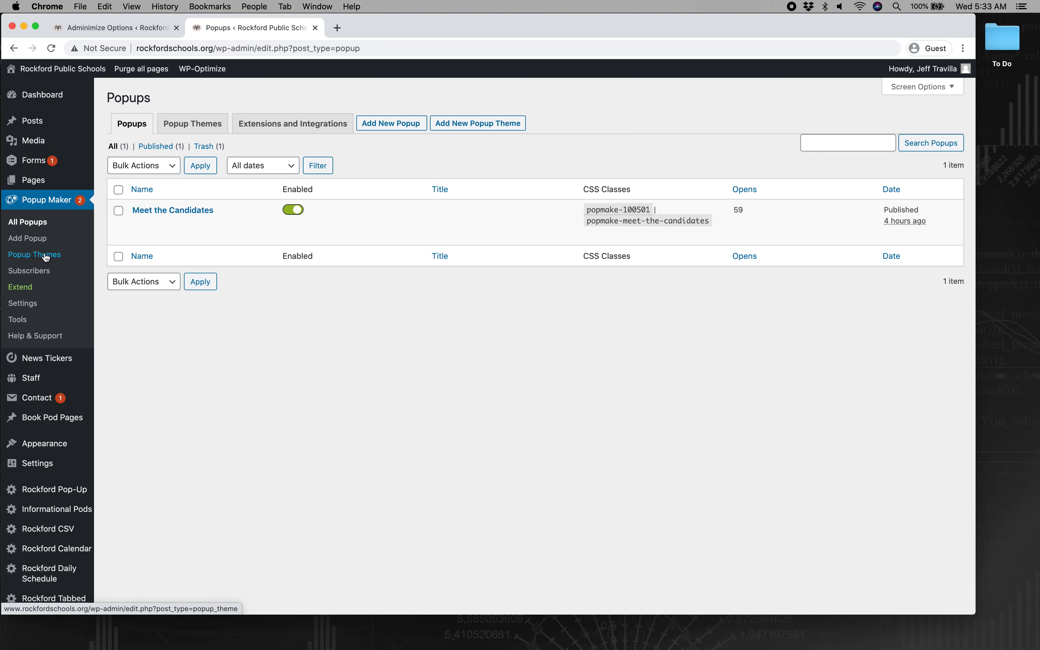
right_click(59, 491)
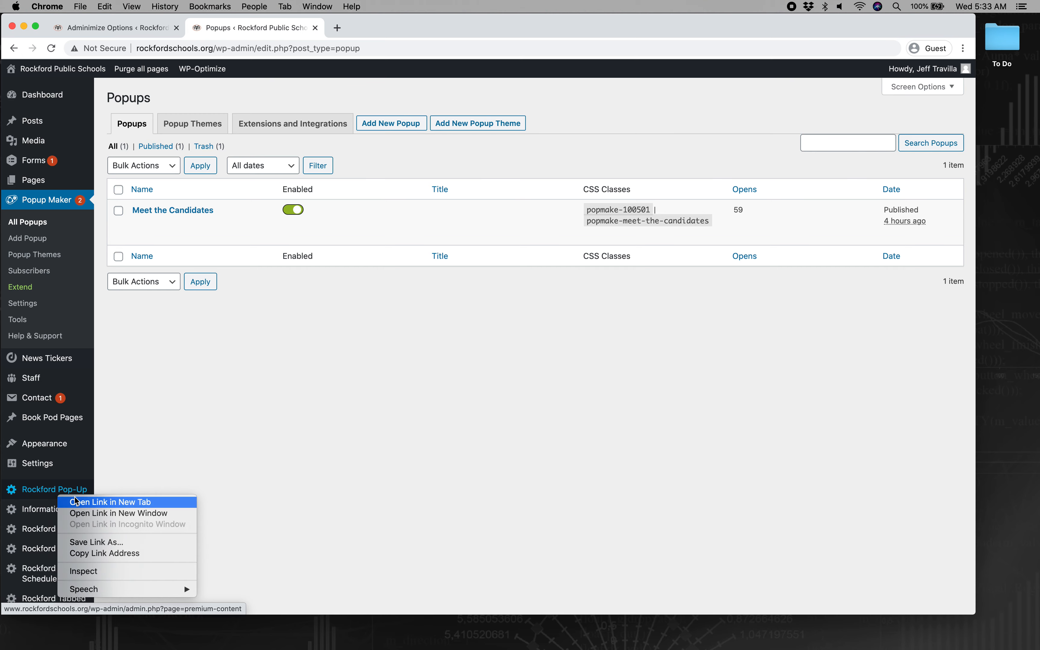
click(77, 502)
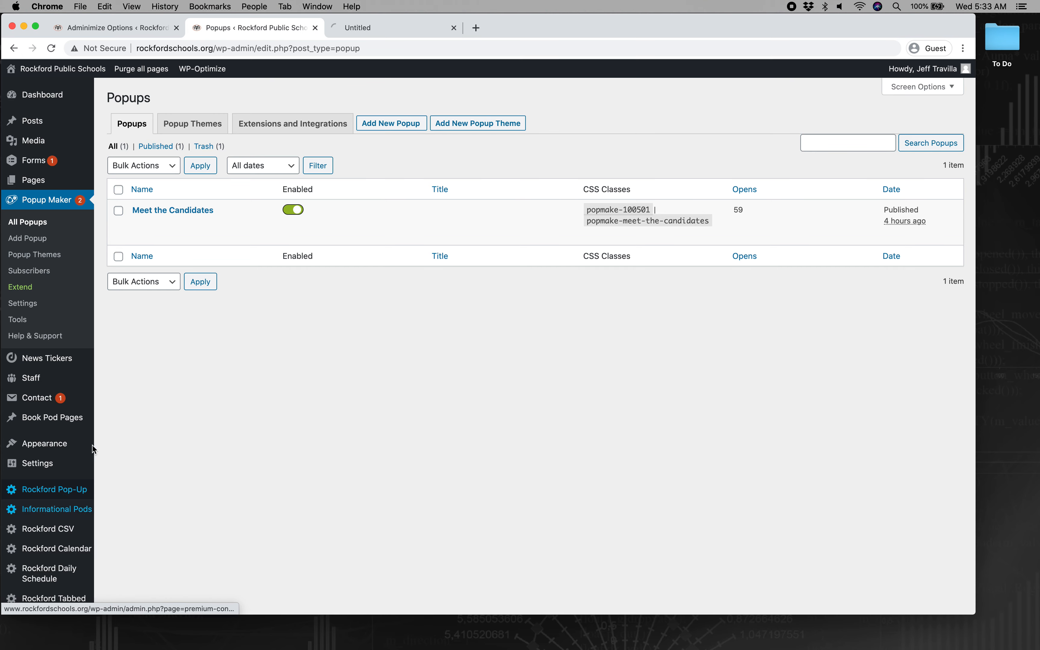
click(395, 27)
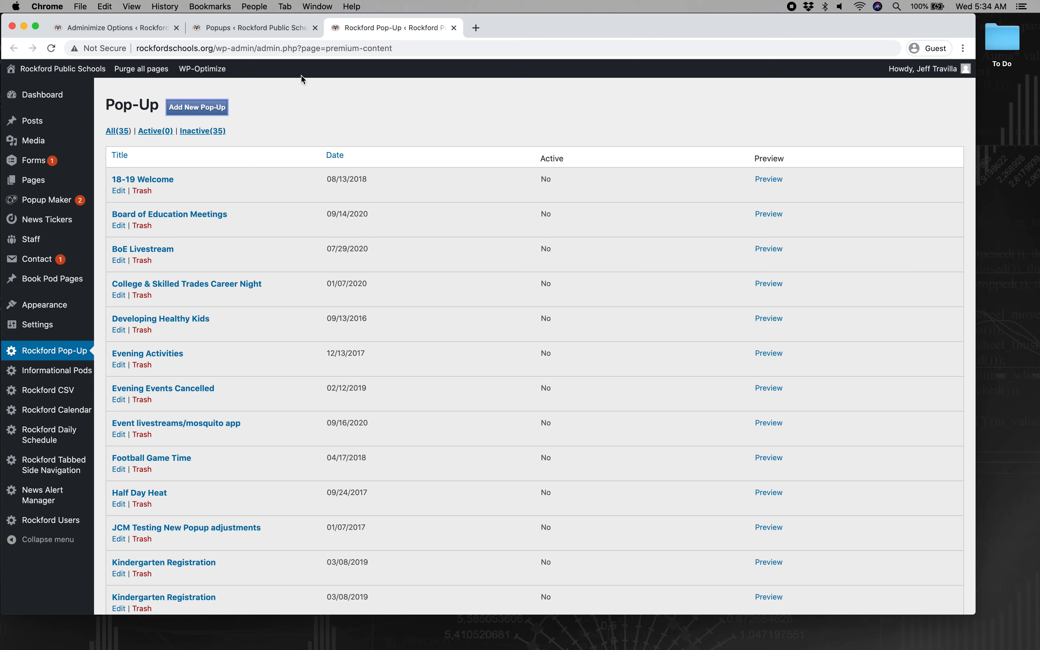
click(283, 35)
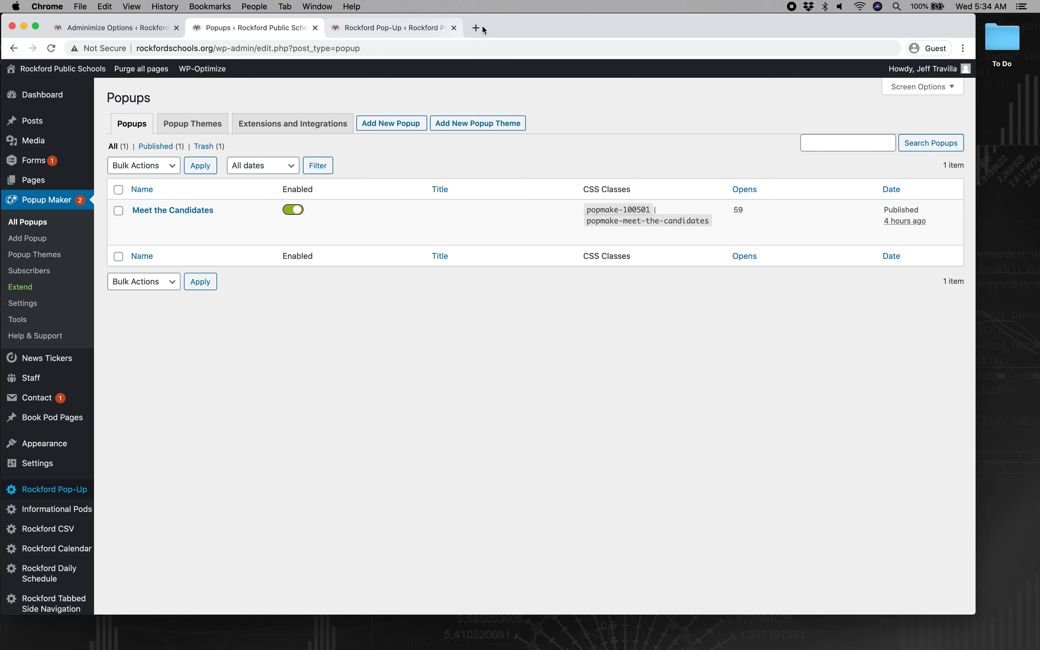
Step: View rockfordschools.org in a window of the personal browser profile and dismiss the popup shown on its home page
mouse_move(61, 68)
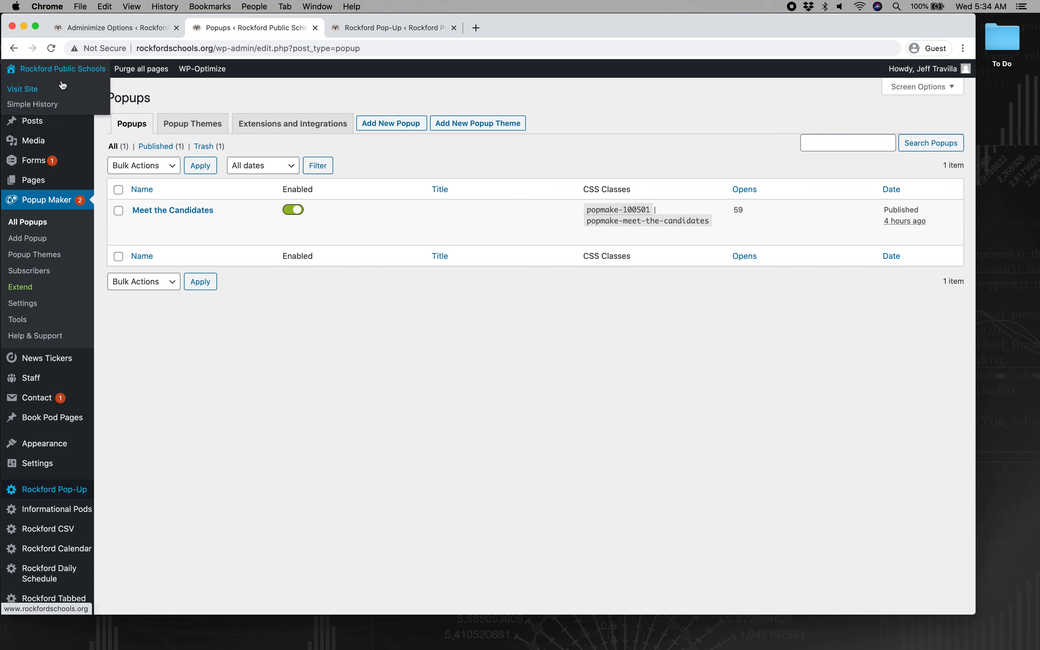
click(946, 46)
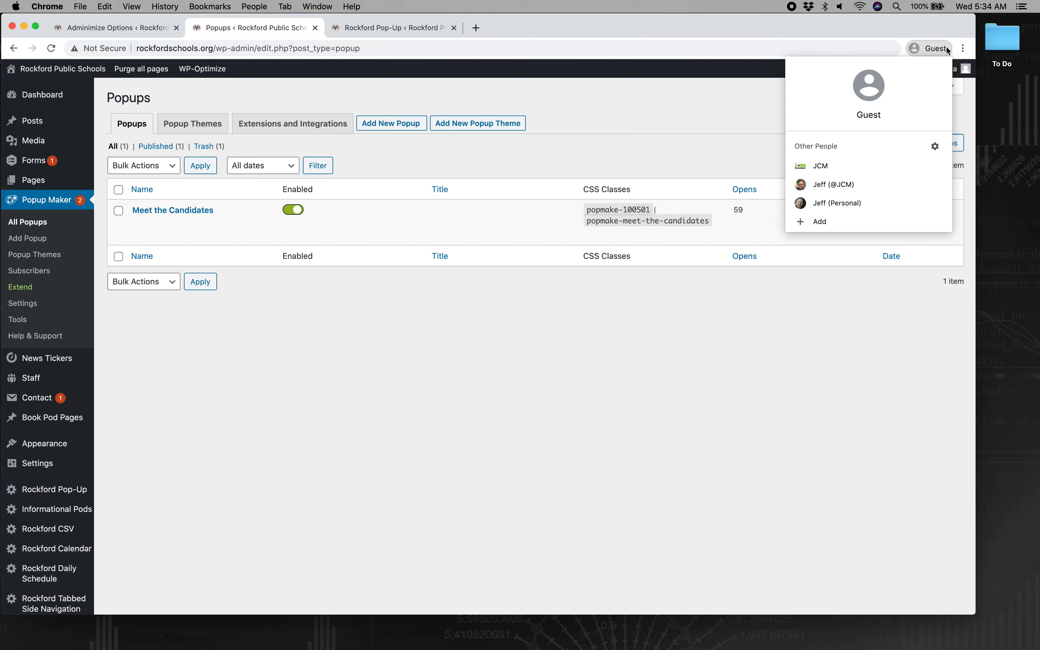
click(946, 45)
click(946, 46)
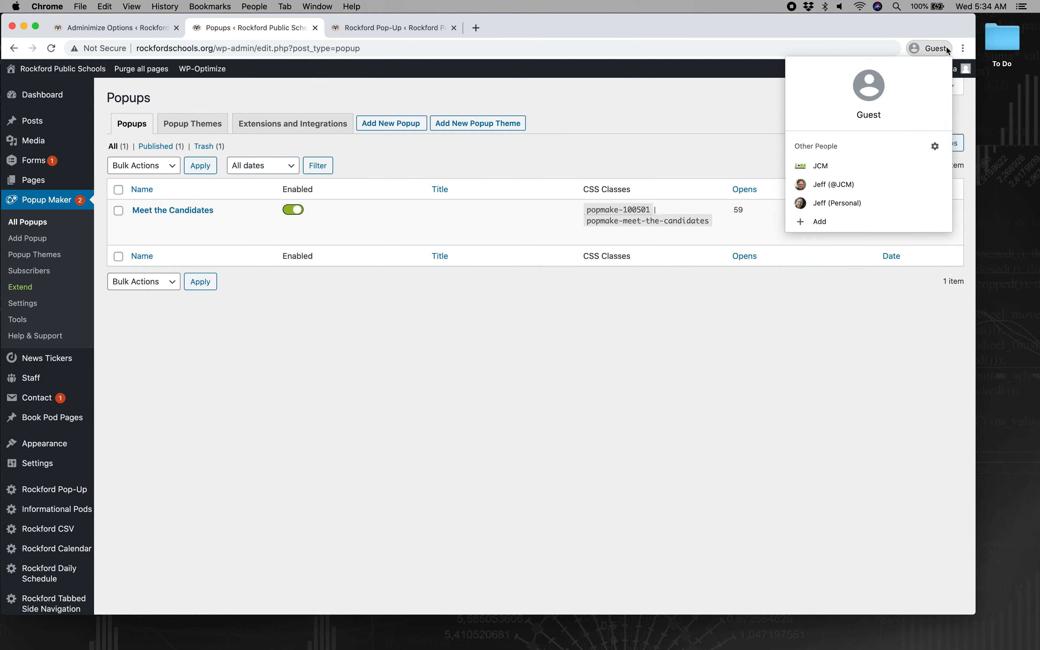
click(873, 203)
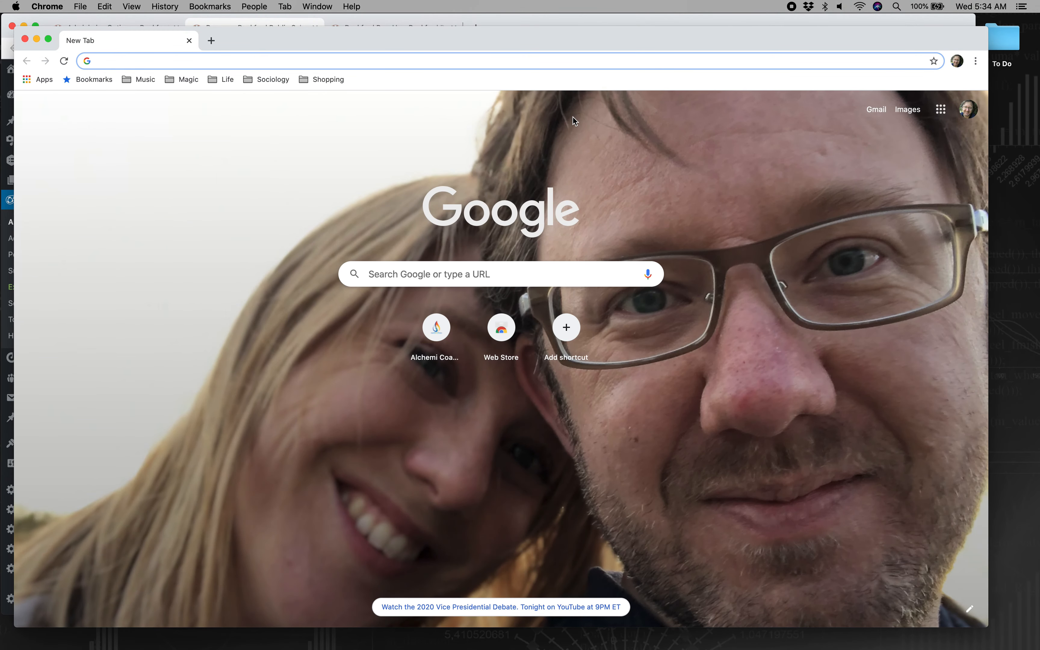
text(rockfor)
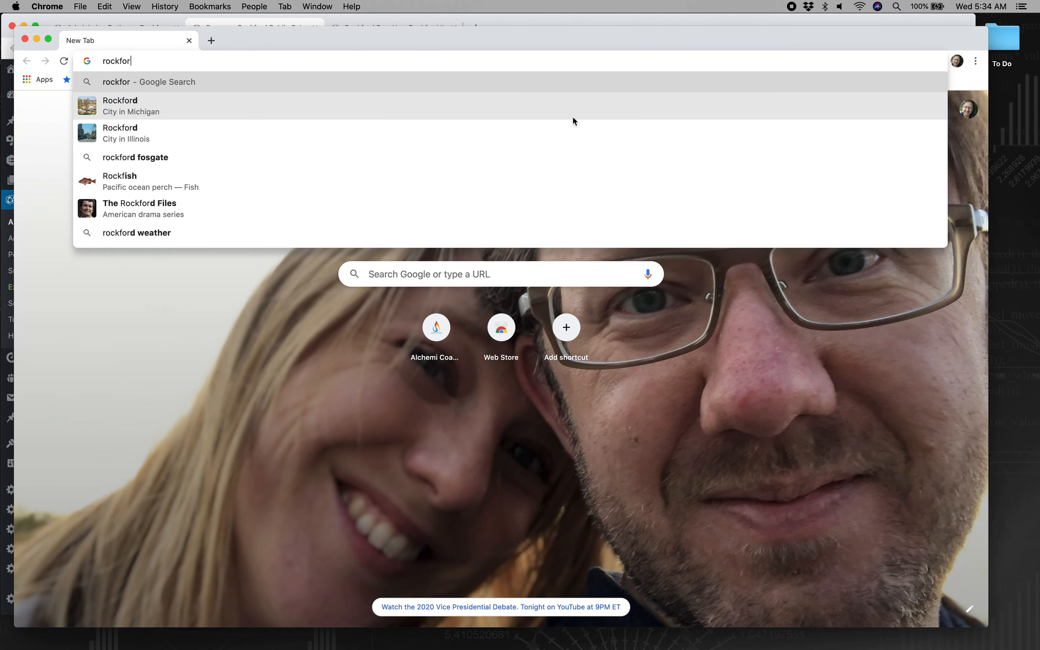
text(dschools.org)
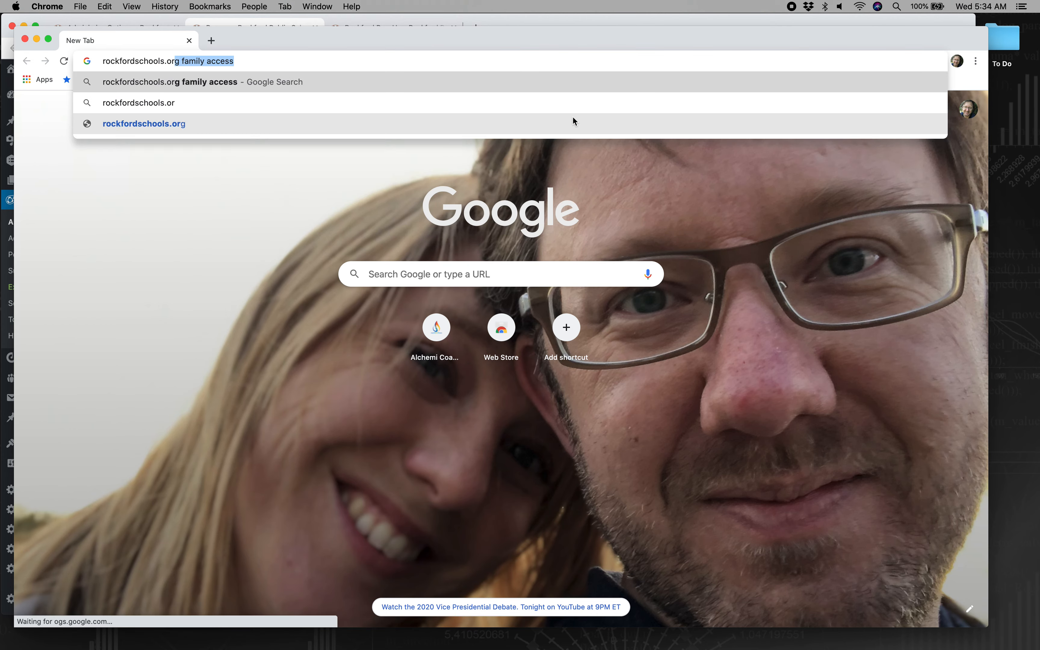
key(Return)
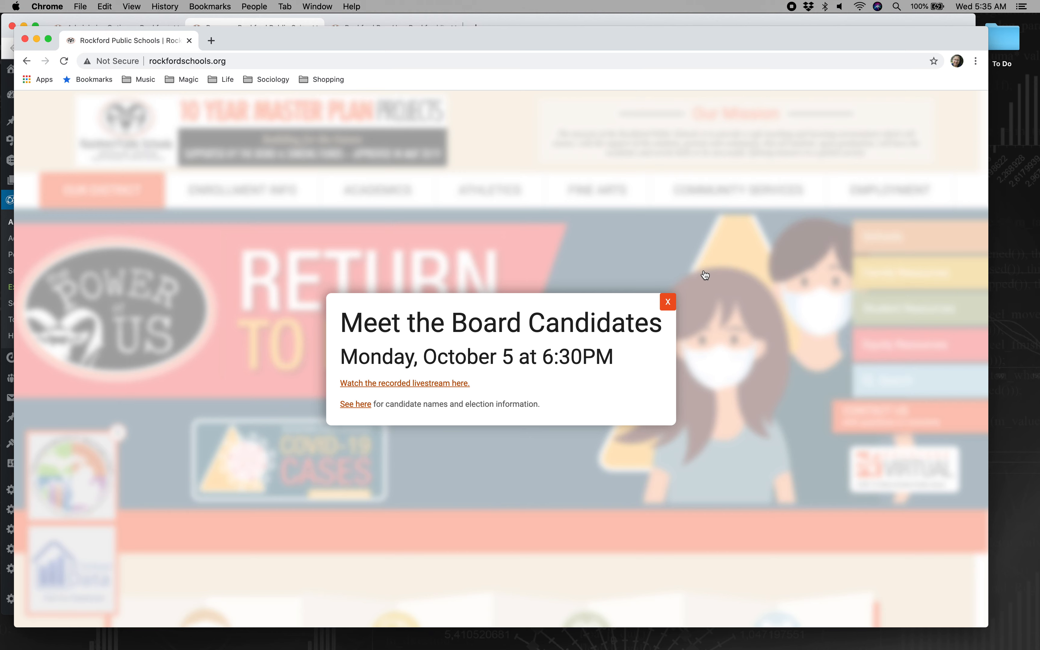
click(668, 302)
Step: Return to the admin window, open the Meet the Candidates popup for editing, and toggle its editor to classic mode and back
click(537, 20)
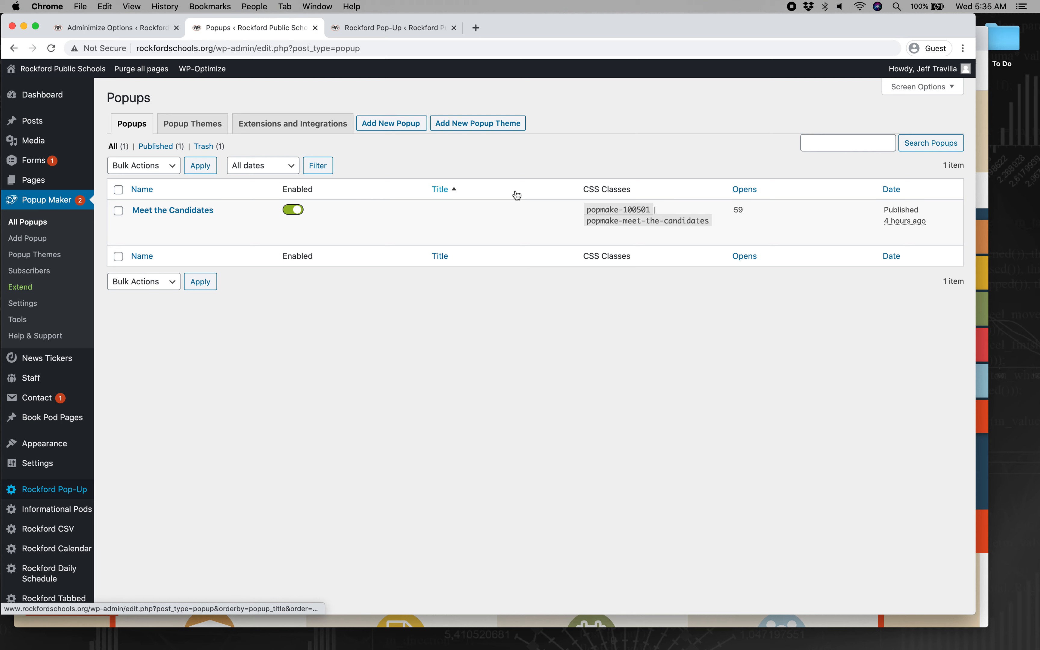
click(161, 210)
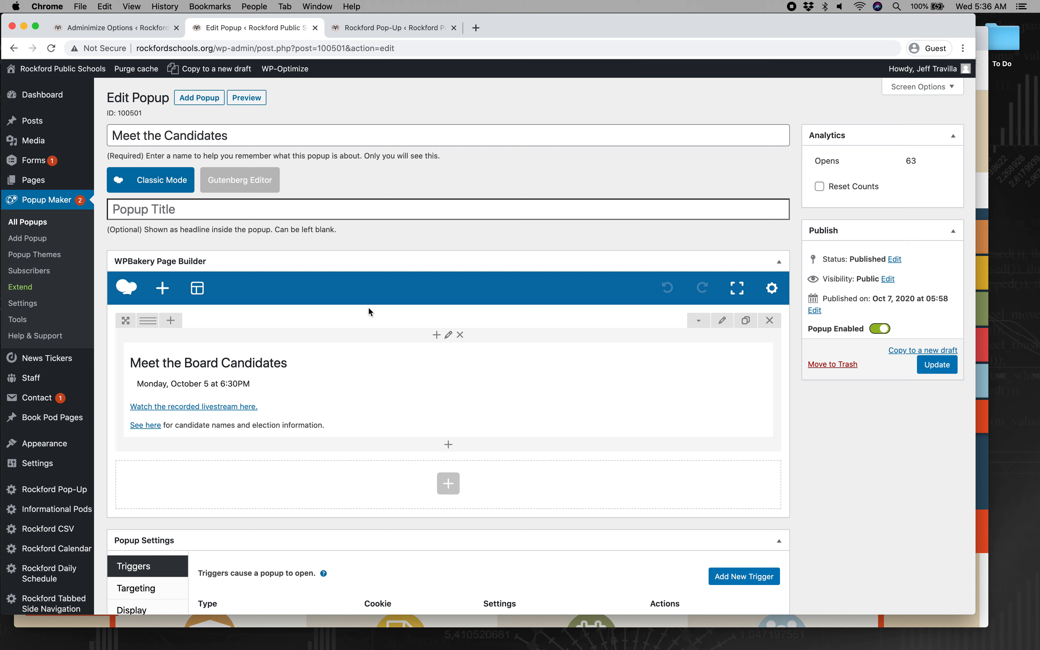
mouse_move(485, 425)
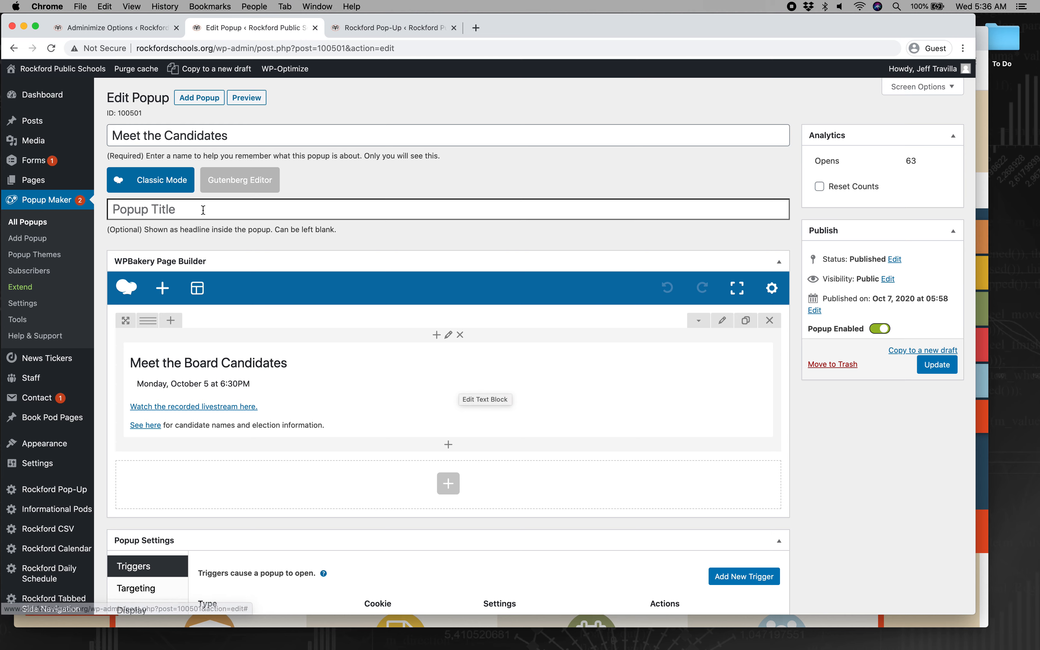
click(176, 191)
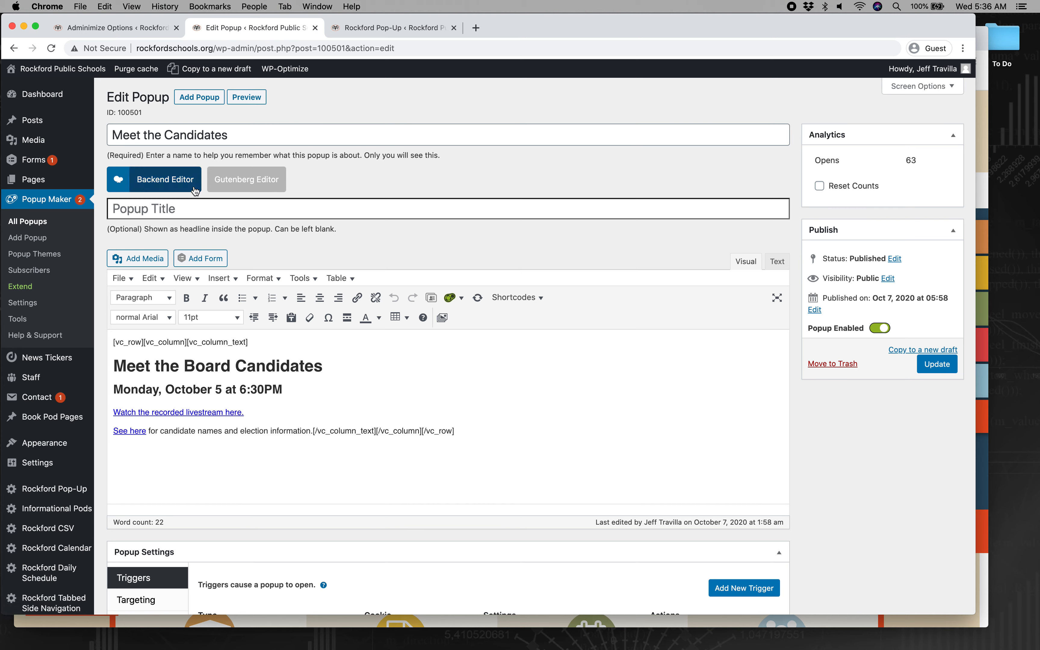
click(165, 179)
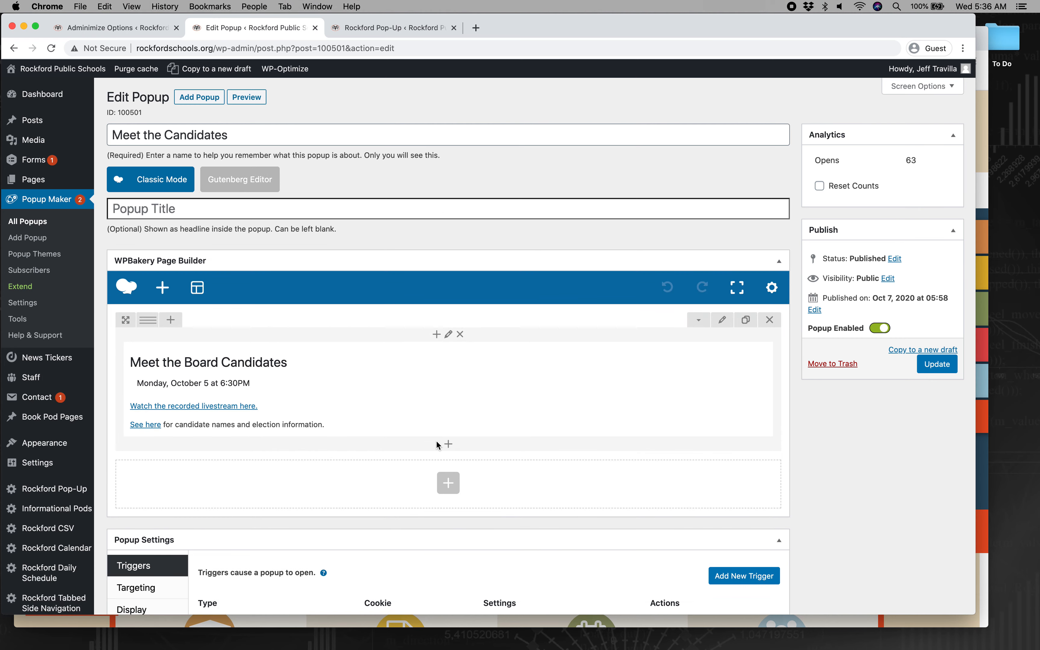
Step: Add a Single Image element in a new row below the popup's text block, without choosing an image
click(449, 483)
text(sing)
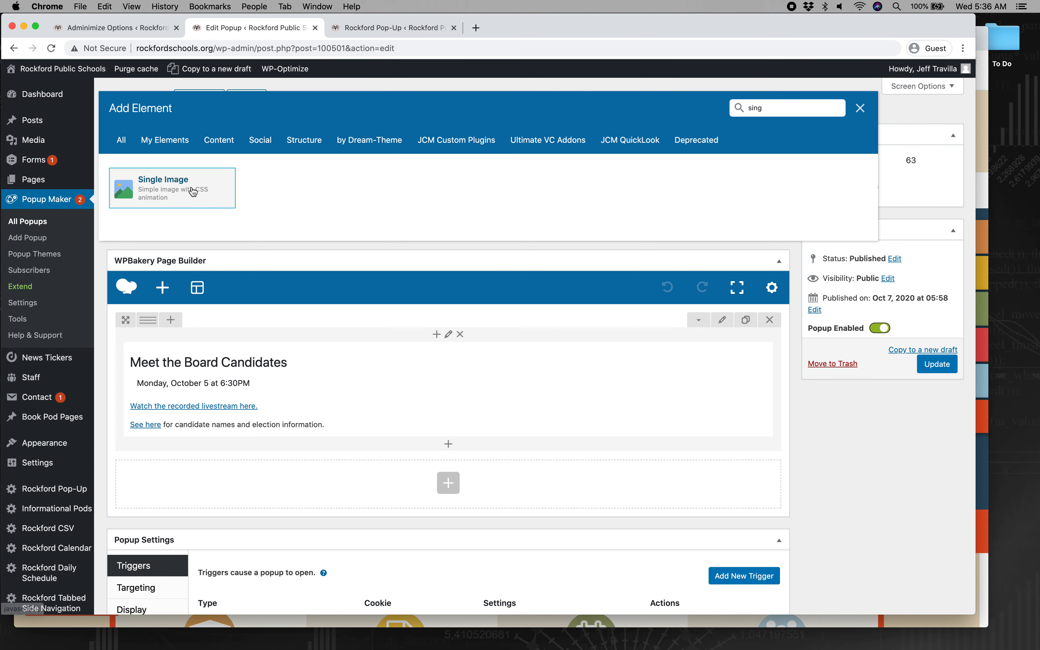
click(193, 192)
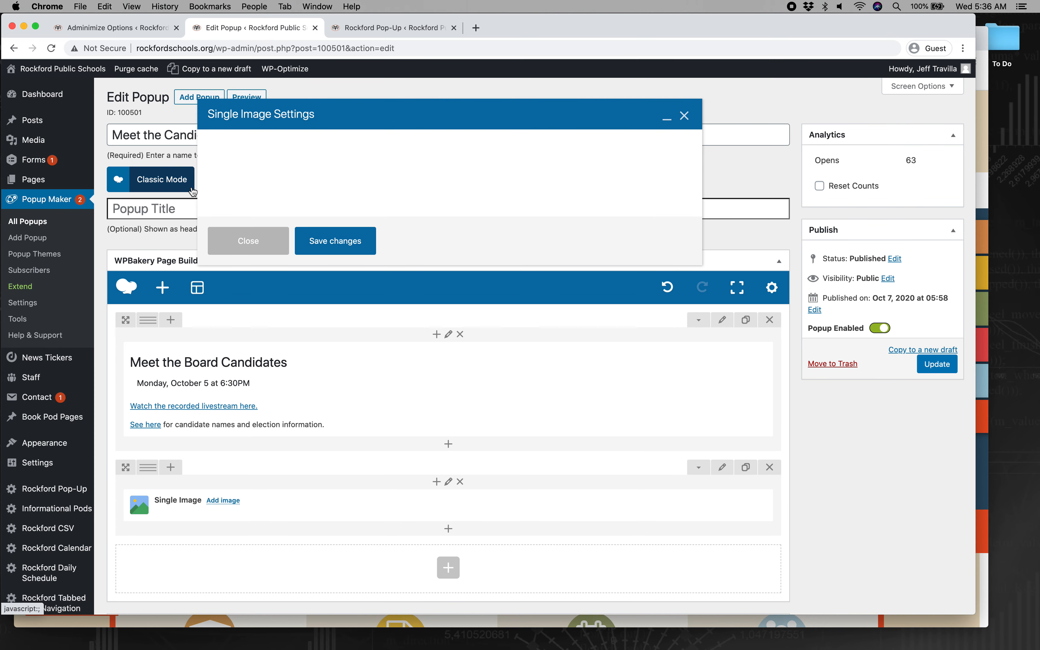
click(684, 116)
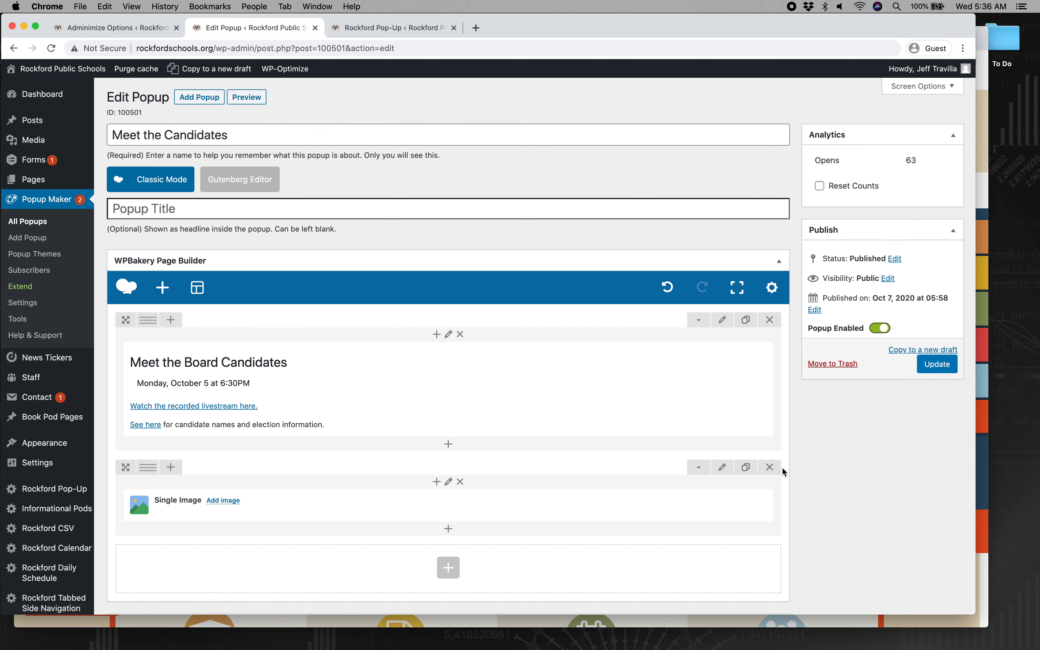
Step: Delete the row that holds the Single Image element from the popup content
click(746, 467)
click(770, 467)
click(769, 467)
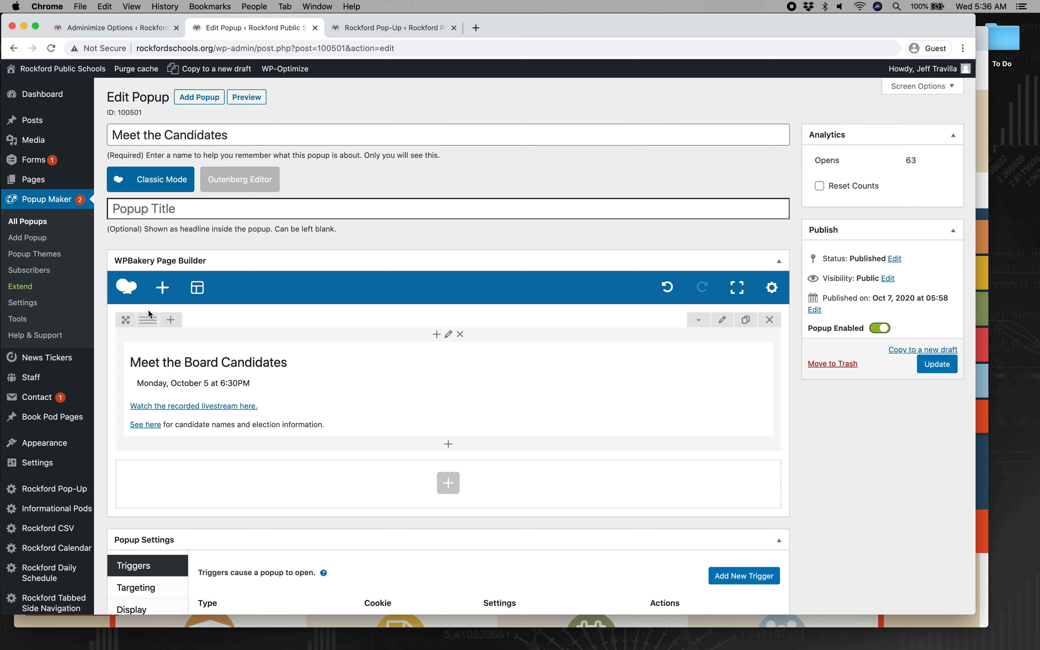
Step: Delete the Time Delay / Auto Open trigger and the On Popup Close cookie from the popup settings
mouse_move(151, 318)
mouse_move(451, 354)
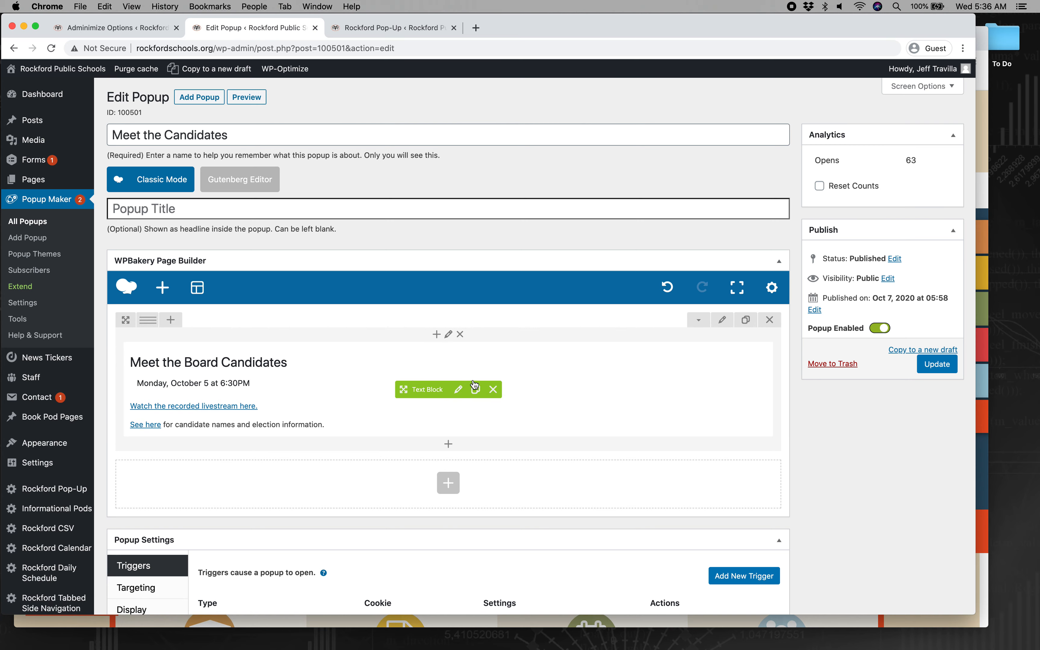
scroll(483, 406, down, 2)
scroll(484, 406, down, 8)
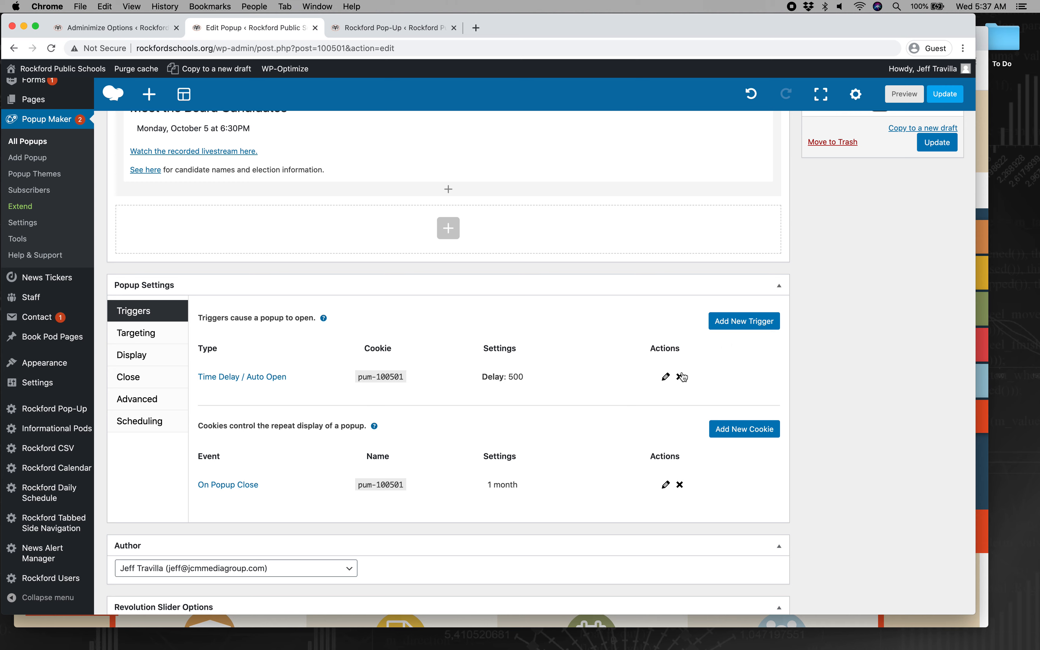
click(681, 377)
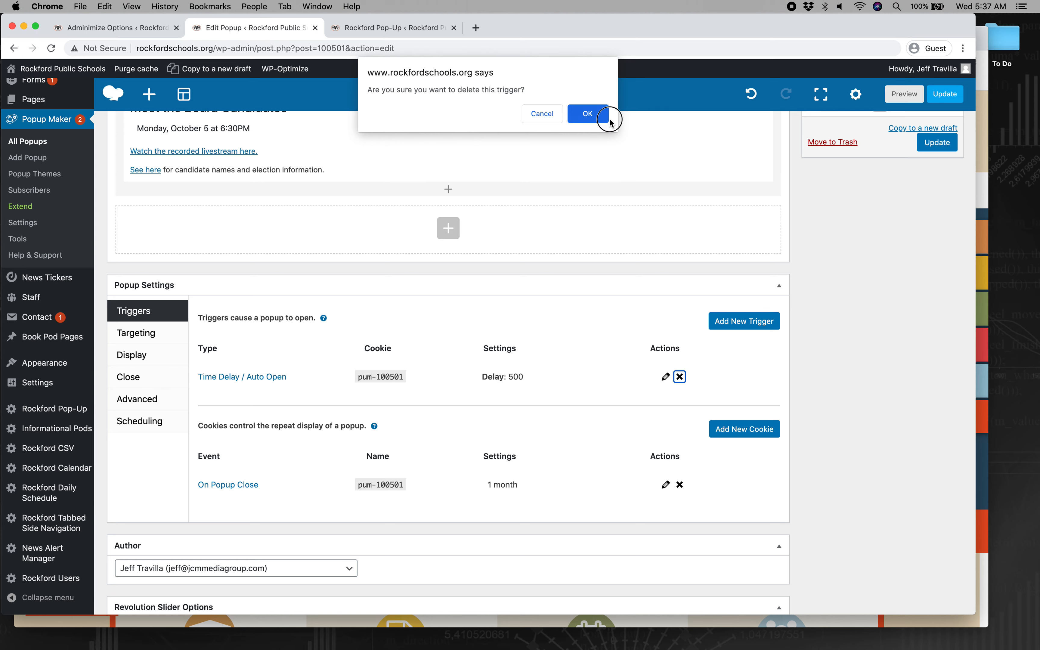
click(587, 114)
click(680, 418)
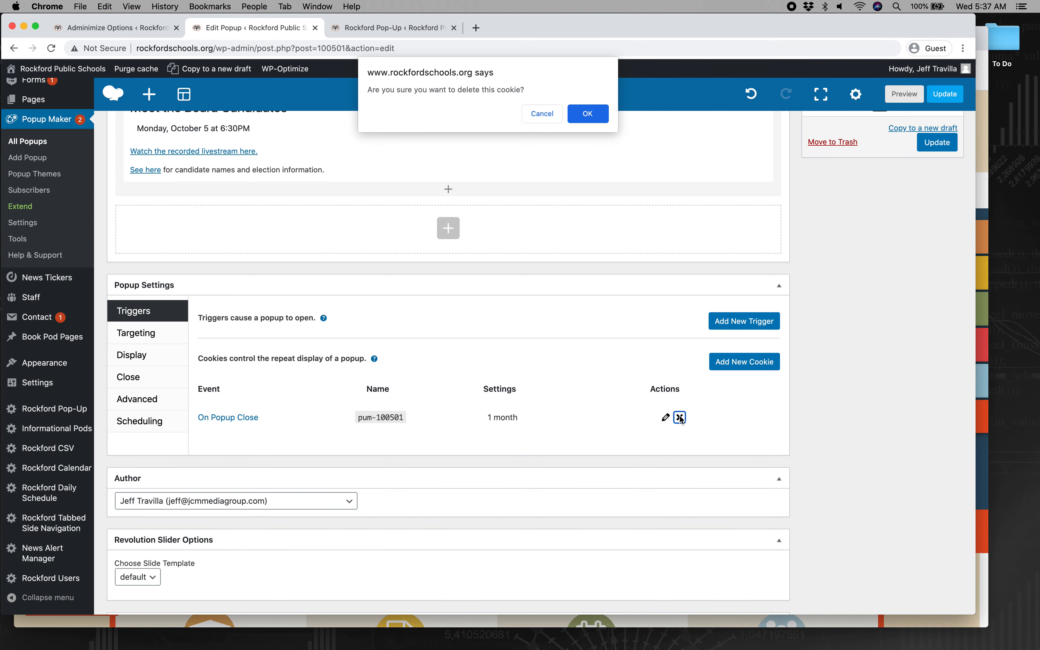
click(587, 114)
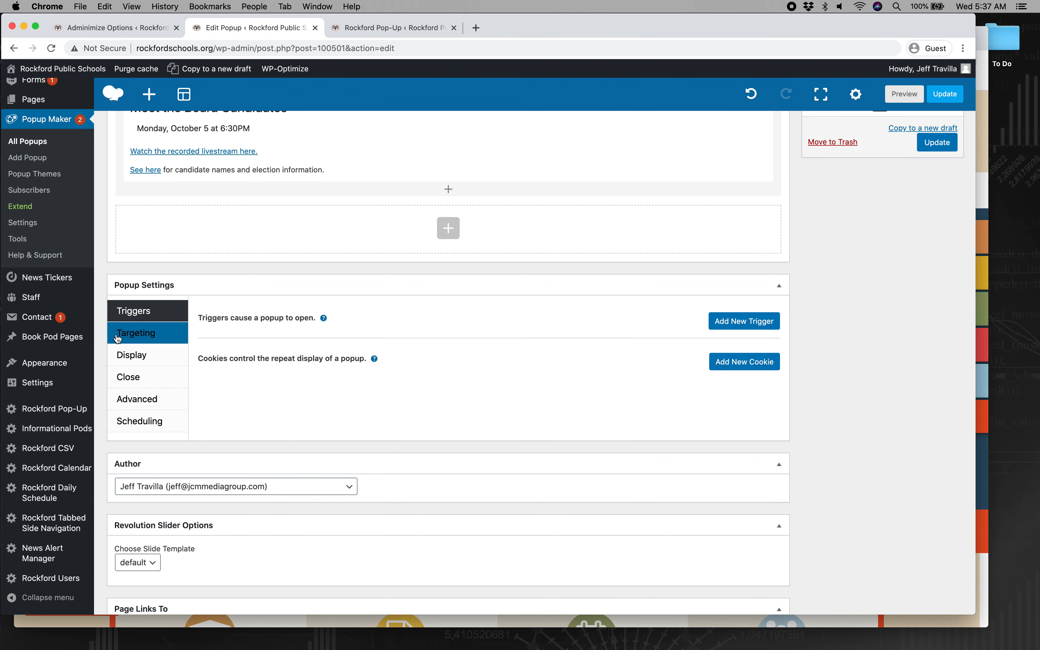
Step: Look through the popup's targeting, display, close, advanced and scheduling settings, then return to its triggers
click(126, 335)
click(139, 352)
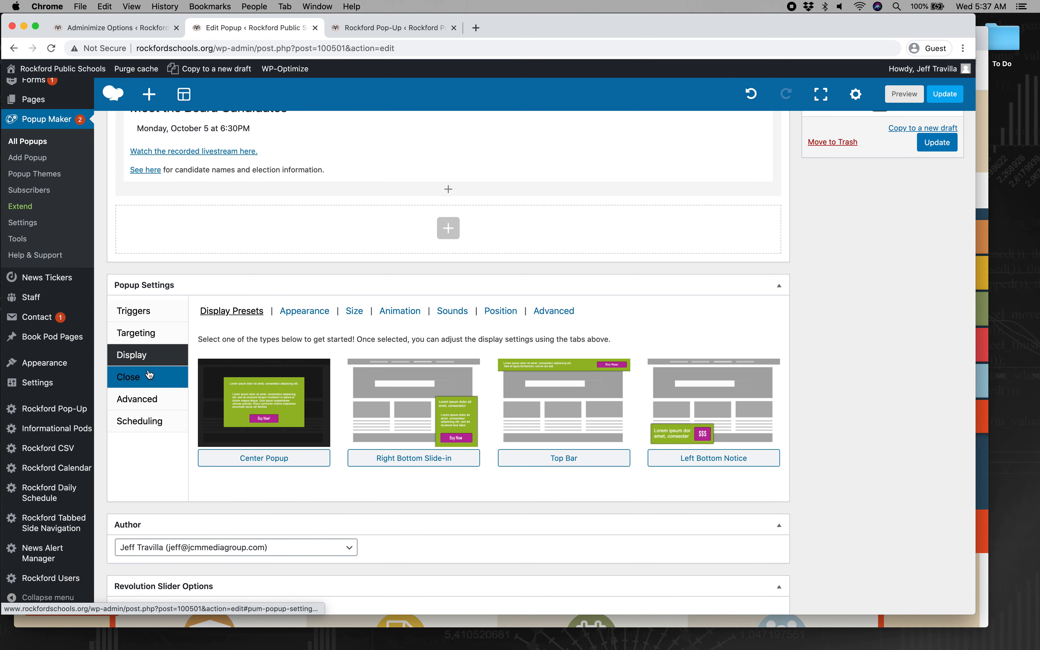
click(149, 375)
click(148, 399)
click(154, 421)
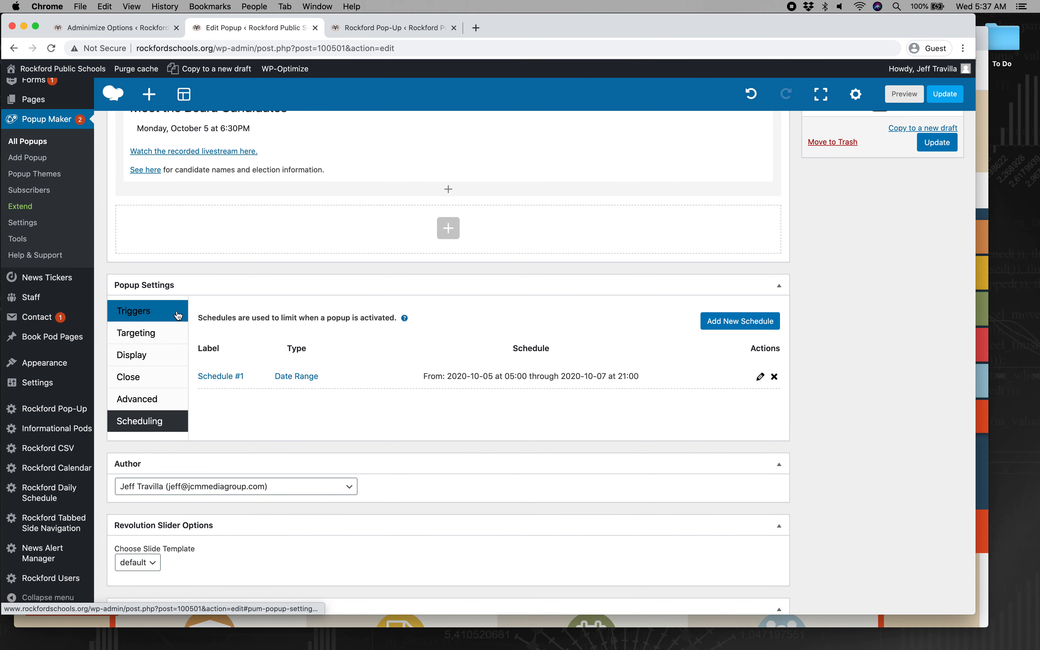
click(178, 317)
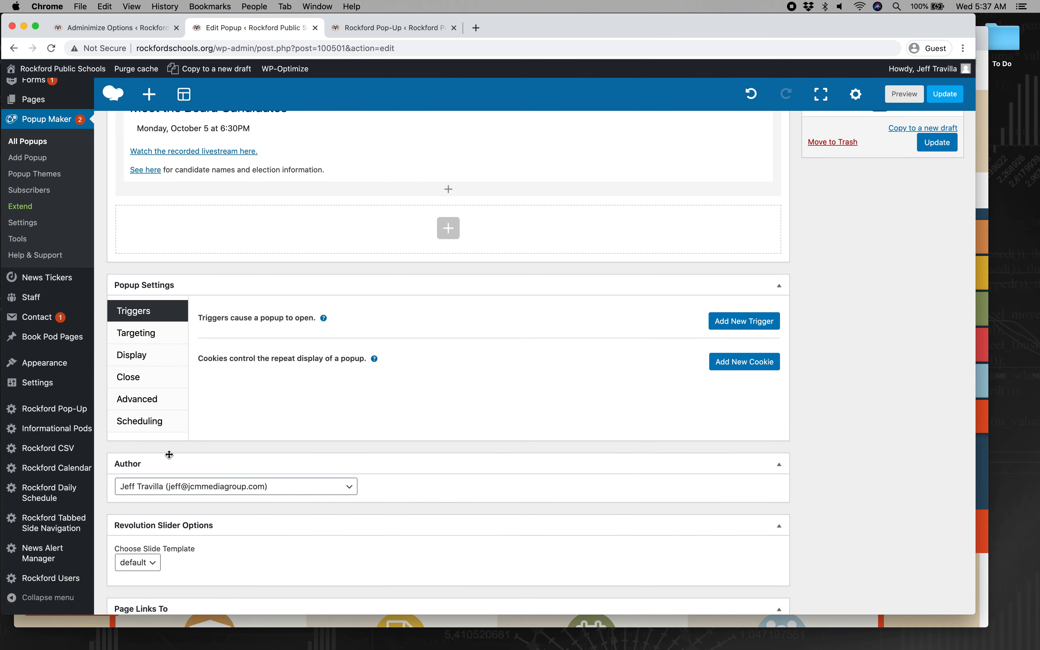
Step: Delete the date-range schedule "Schedule #1" from the popup's scheduling settings
click(169, 432)
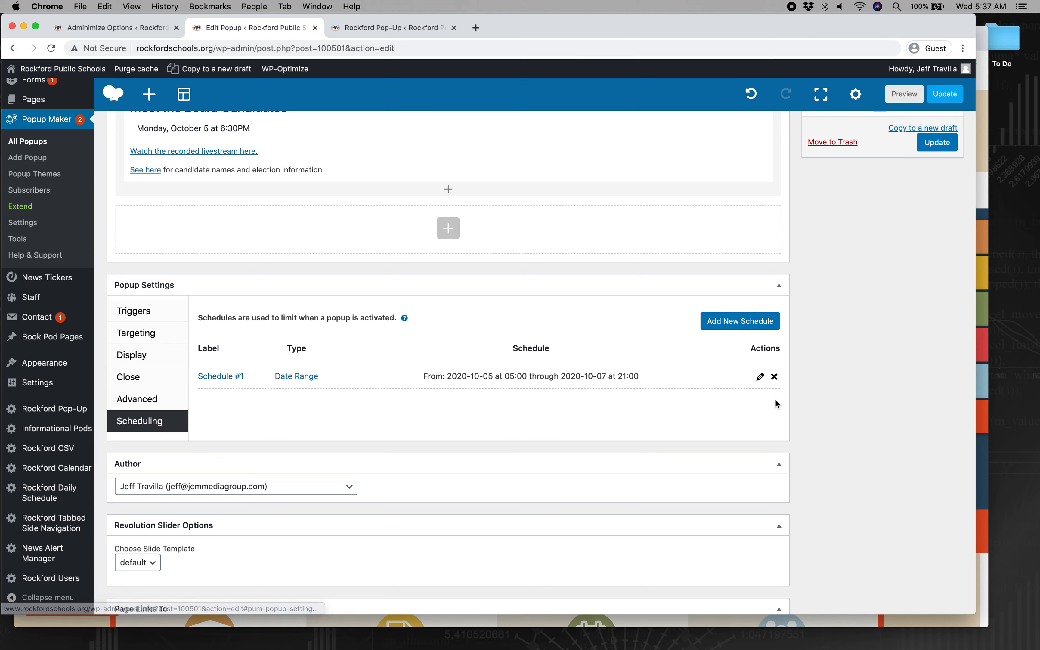
click(774, 377)
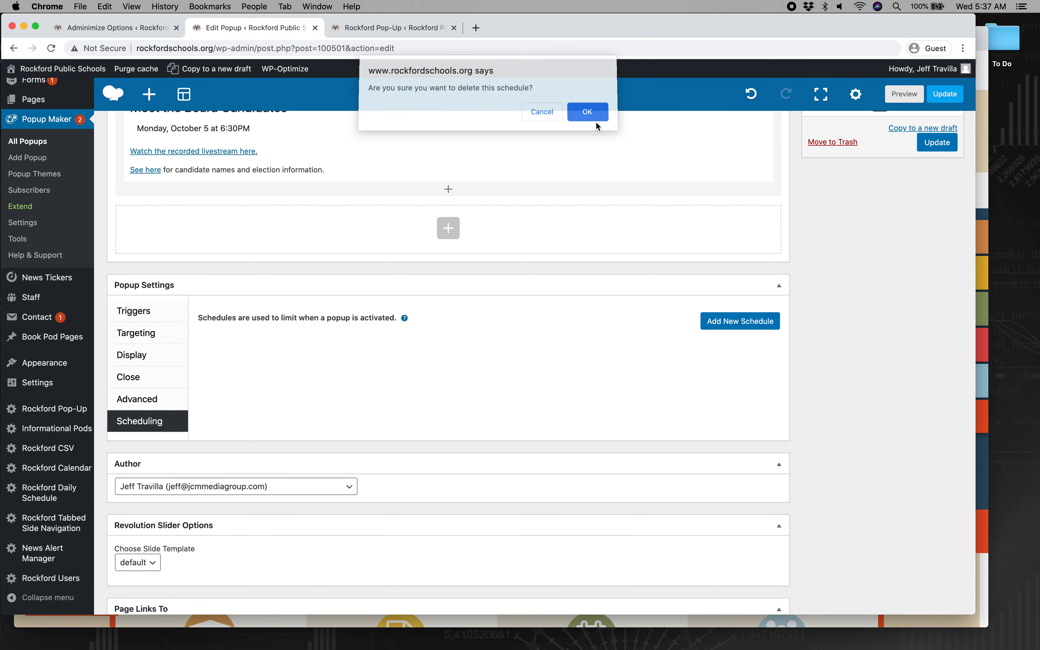
click(592, 115)
Step: Add a Time Delay / Auto Open trigger with a 500 ms delay and a cookie that stops the popup On Popup Close
click(168, 308)
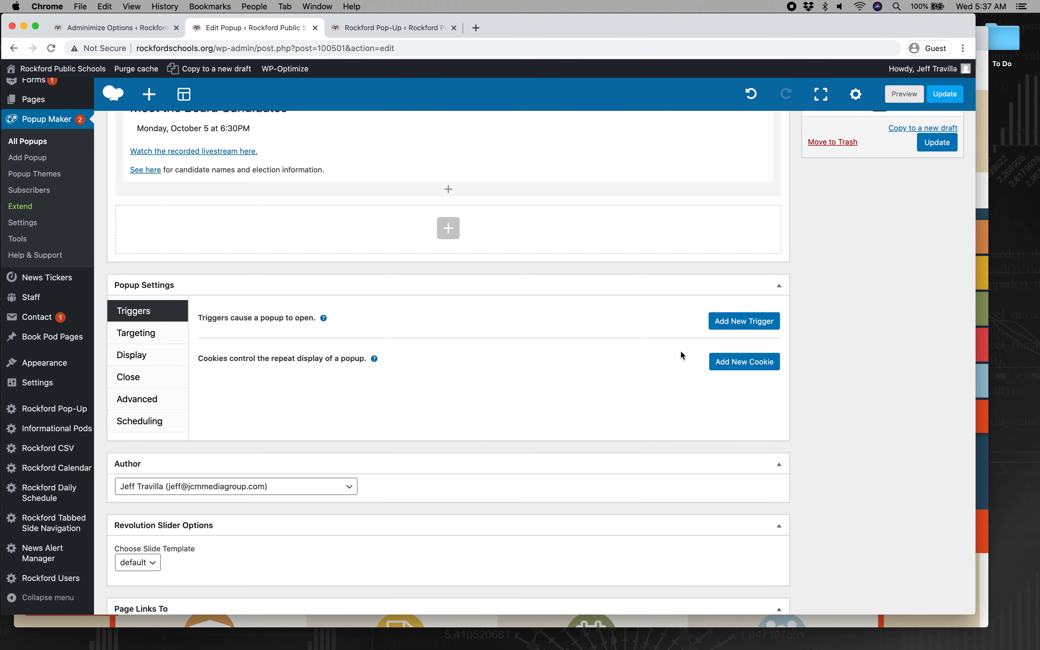
click(746, 322)
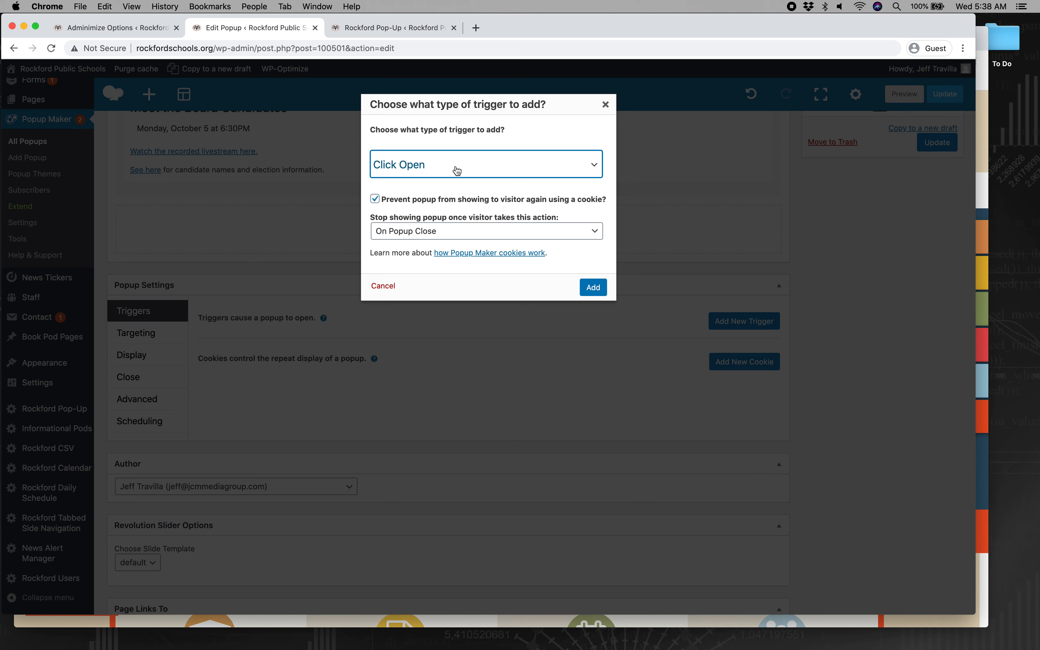
click(456, 171)
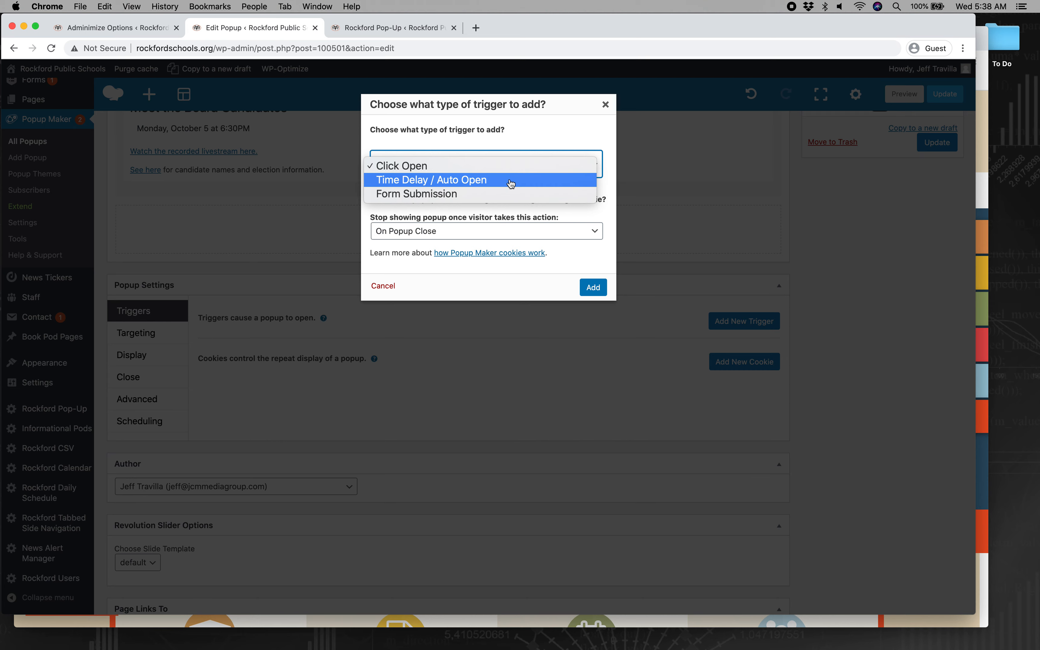
click(511, 181)
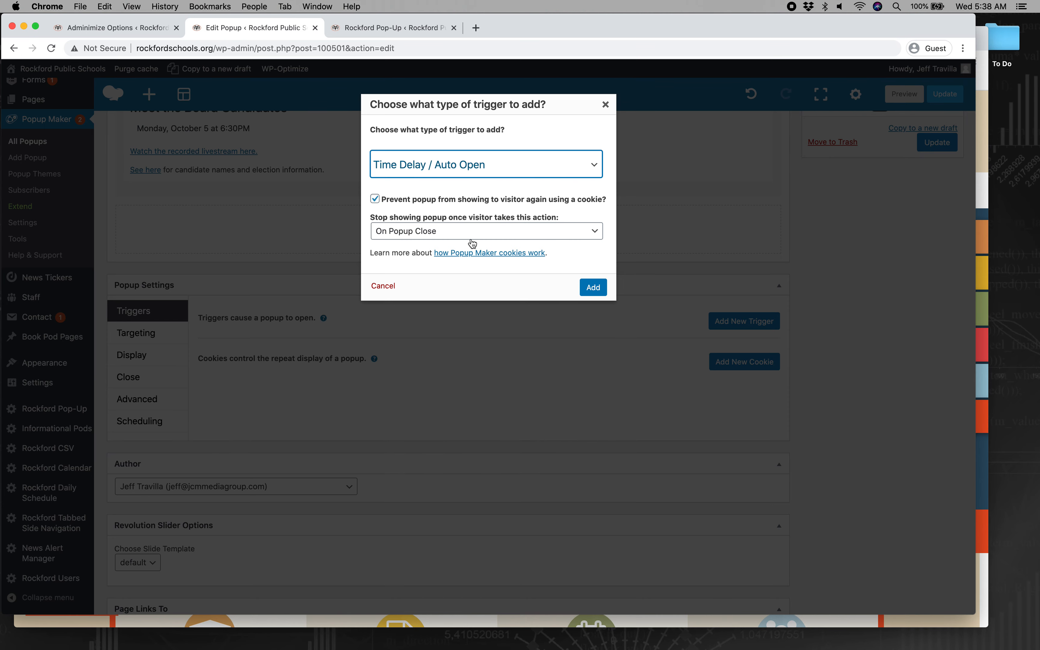
click(412, 231)
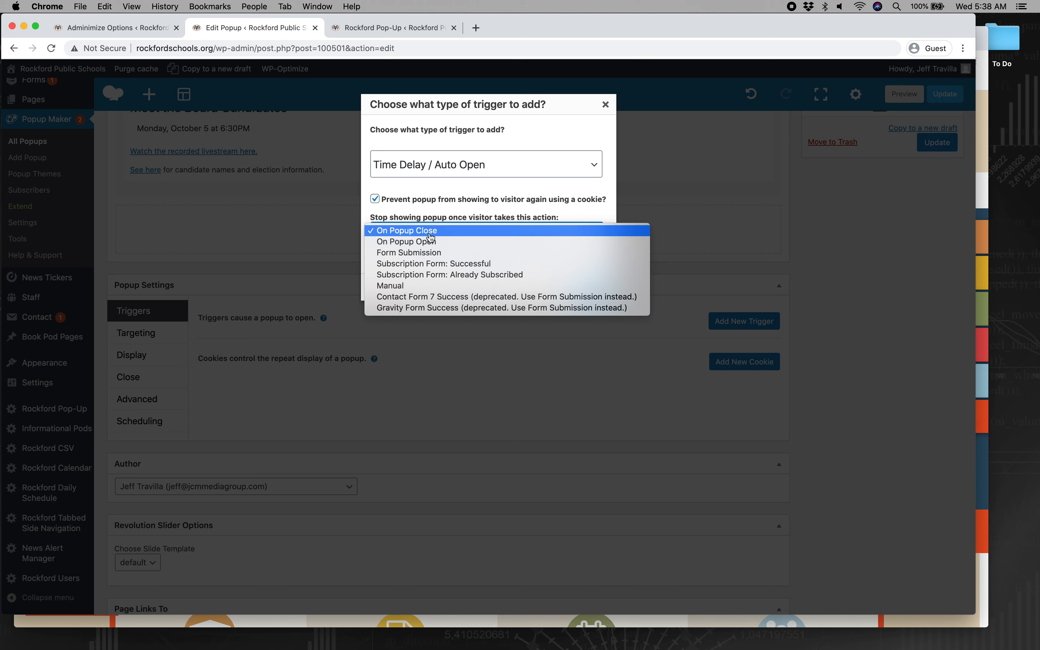
click(431, 234)
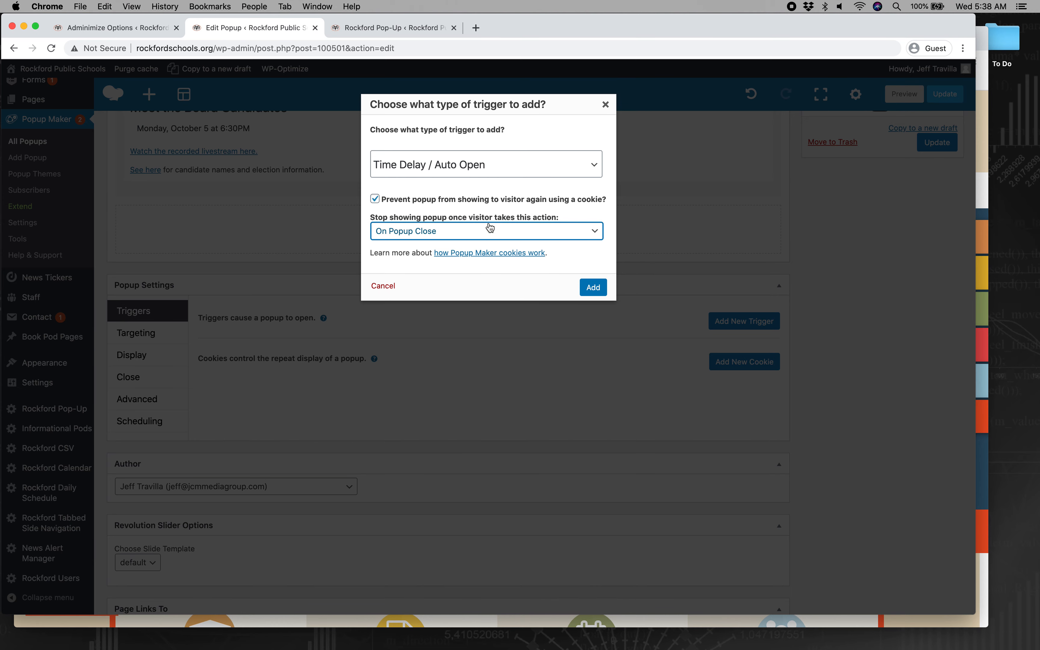
click(593, 287)
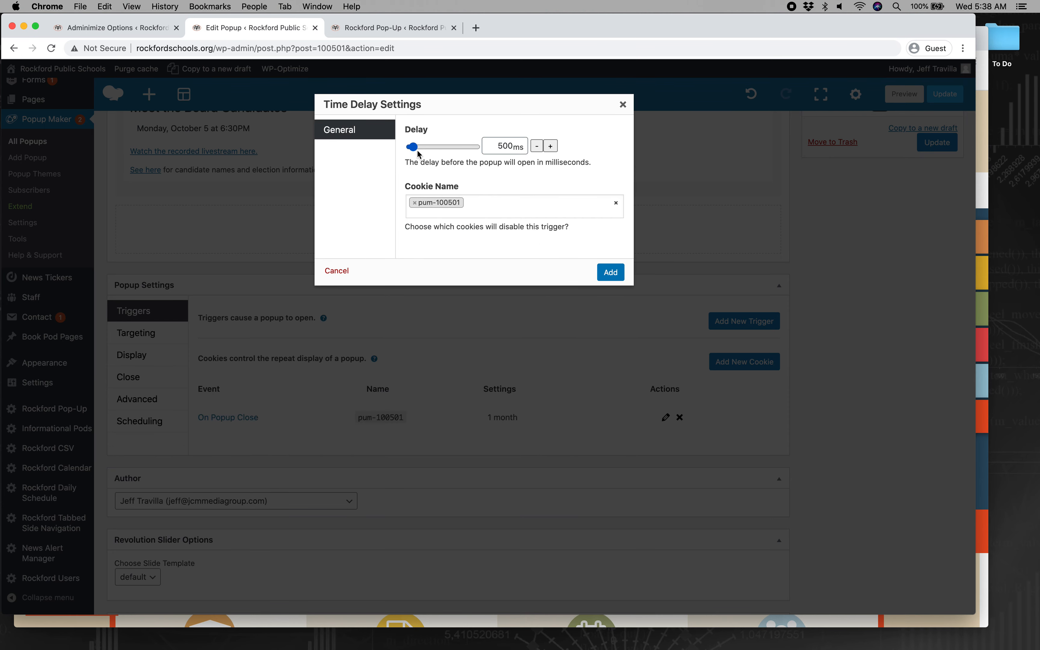
click(498, 145)
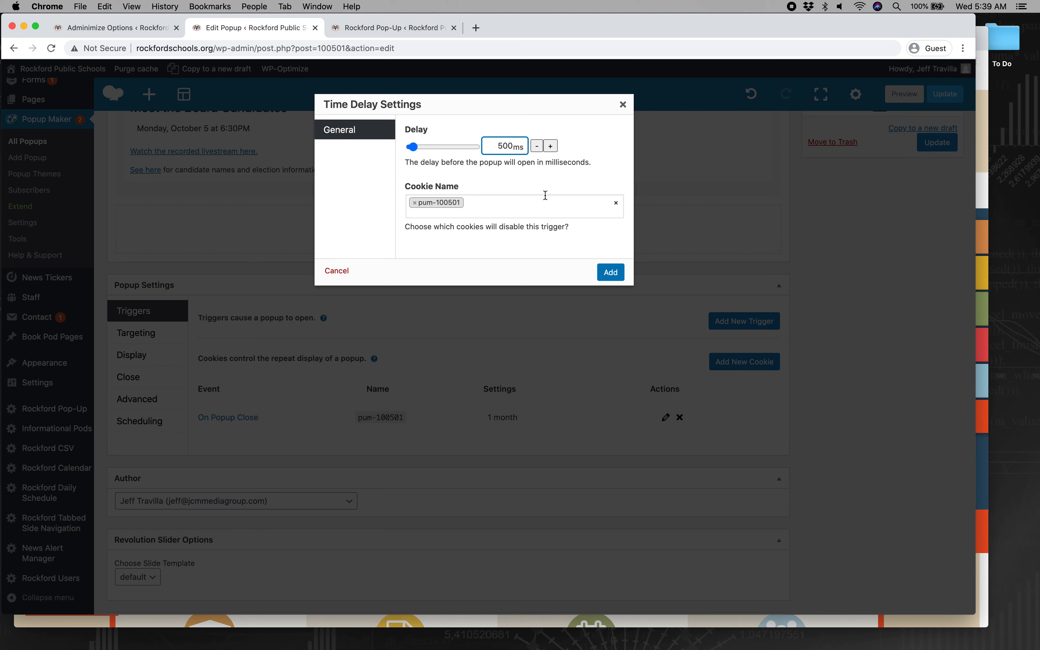
click(621, 278)
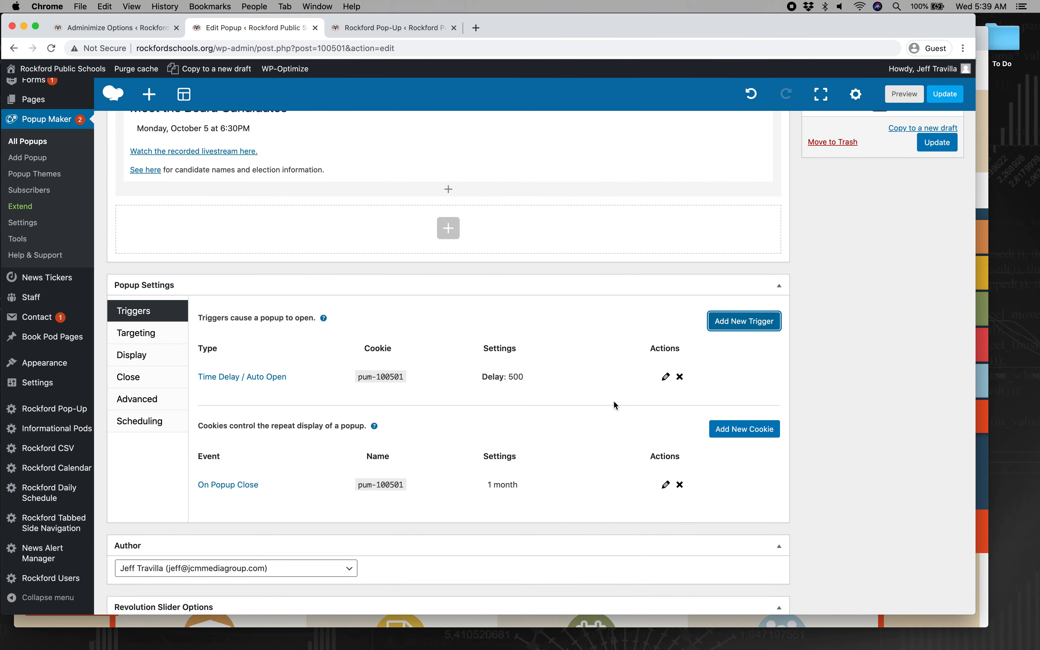
Step: Set the cookie time of the On Popup Close cookie to 1 day
scroll(615, 405, down, 2)
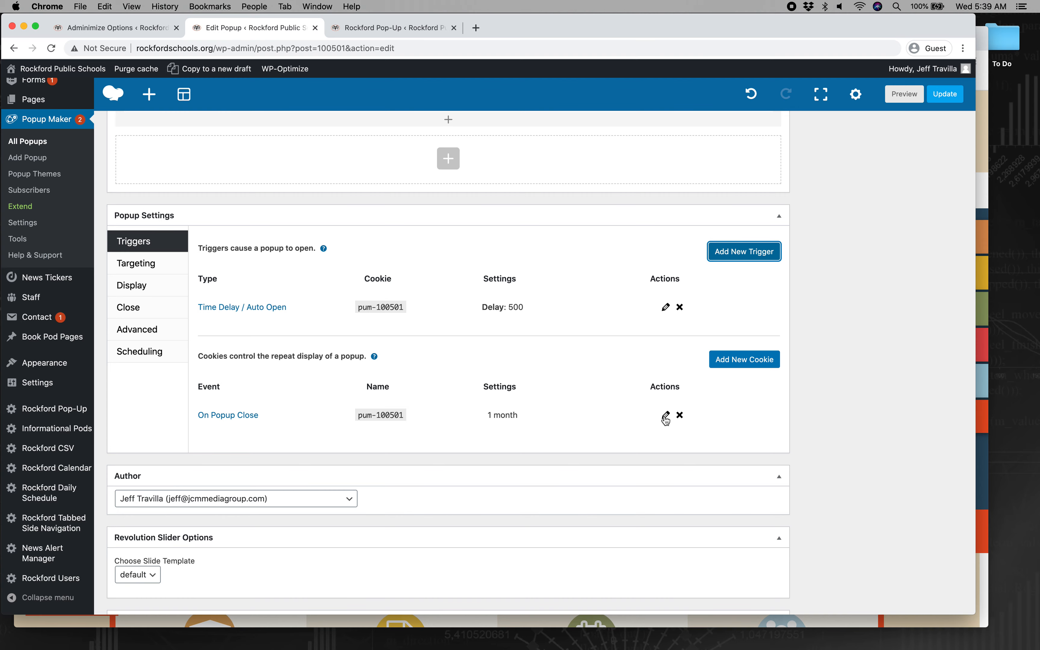
click(666, 416)
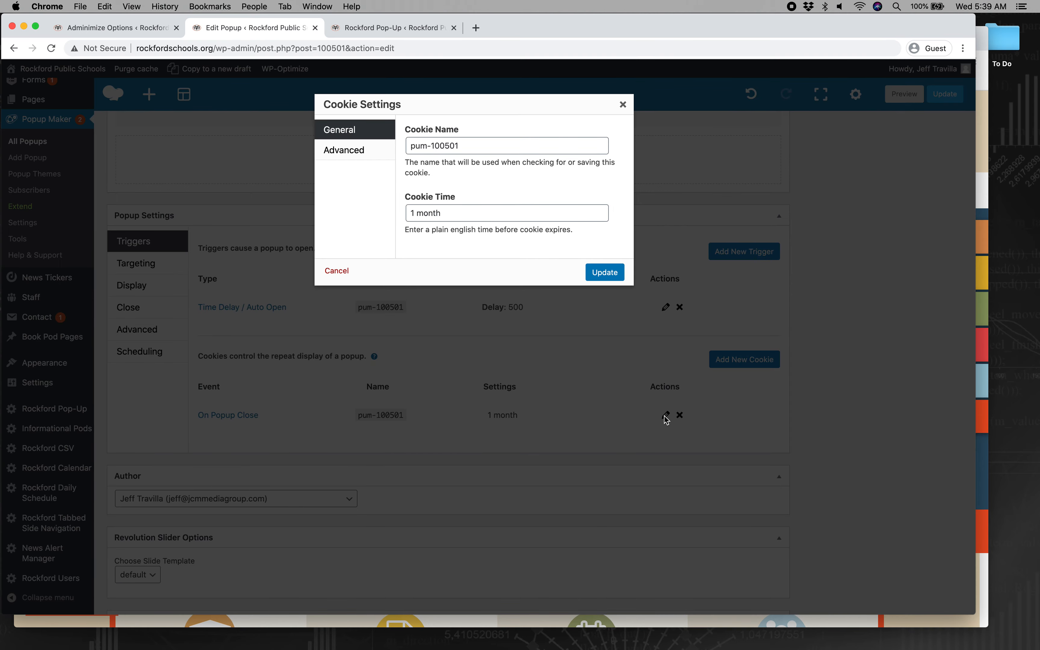
double_click(428, 213)
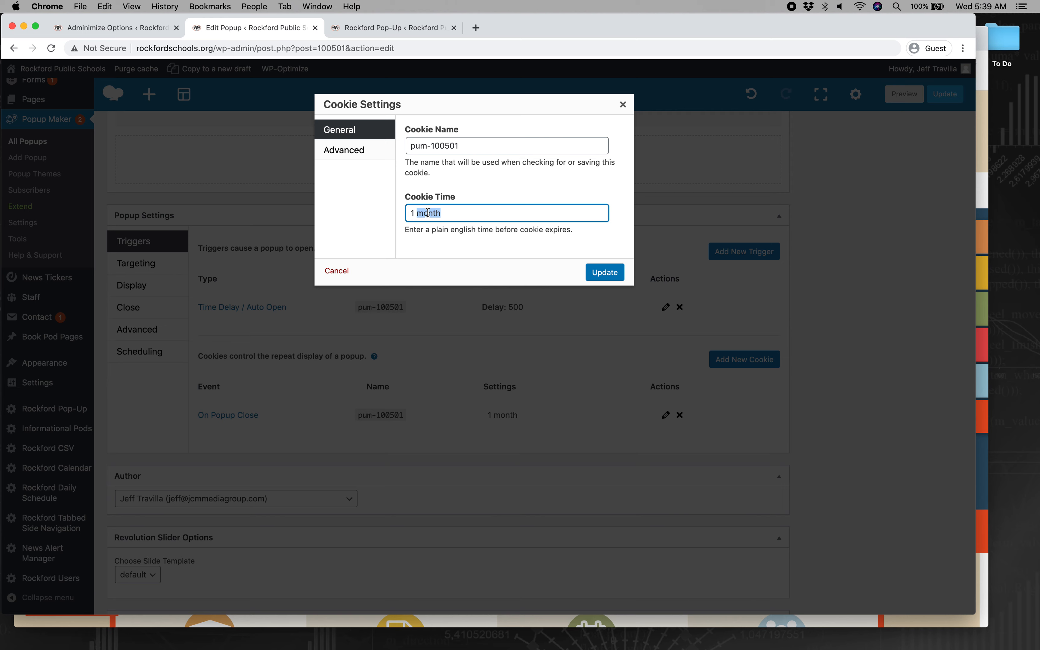
text(day)
Step: Toggle the Use Session Cookie option in the cookie's advanced settings on and off, and return to its general settings
click(350, 151)
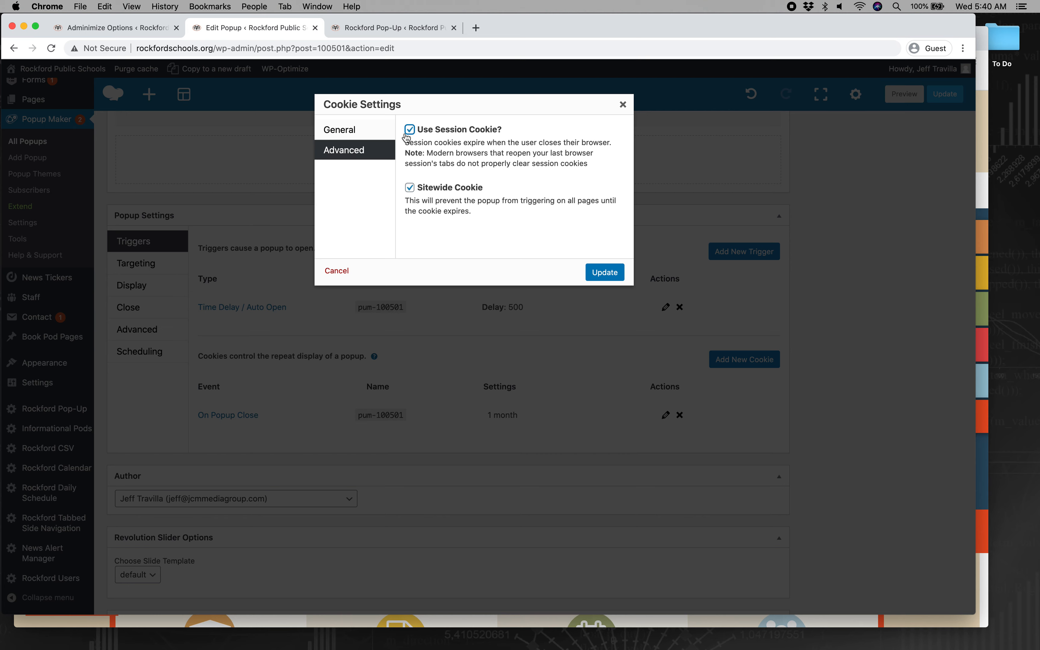
click(420, 134)
click(353, 130)
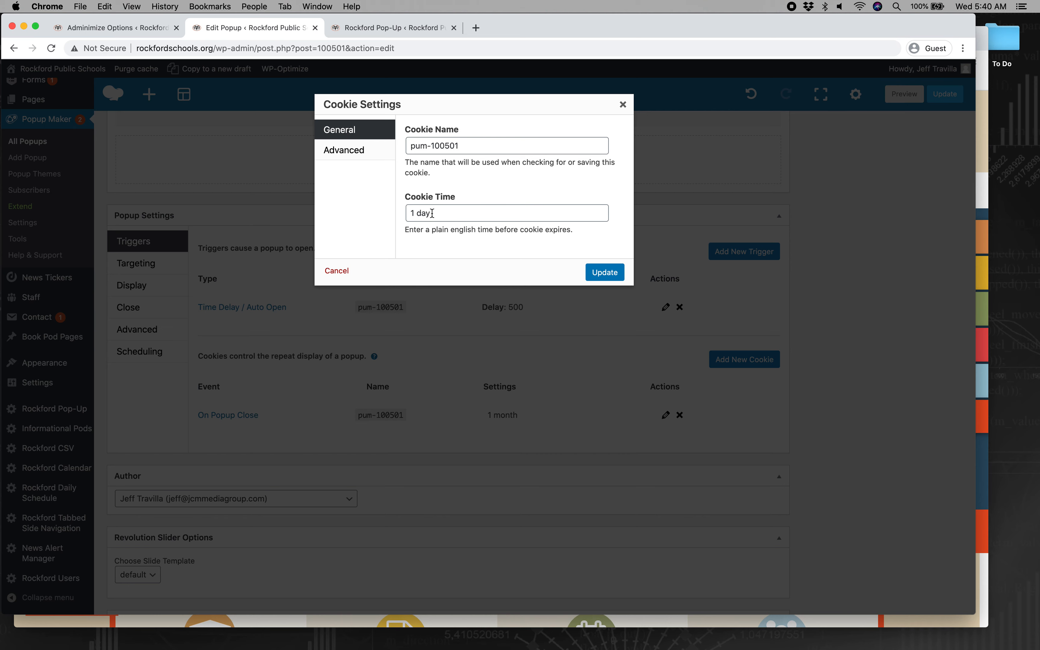
drag(414, 230, 554, 232)
click(555, 232)
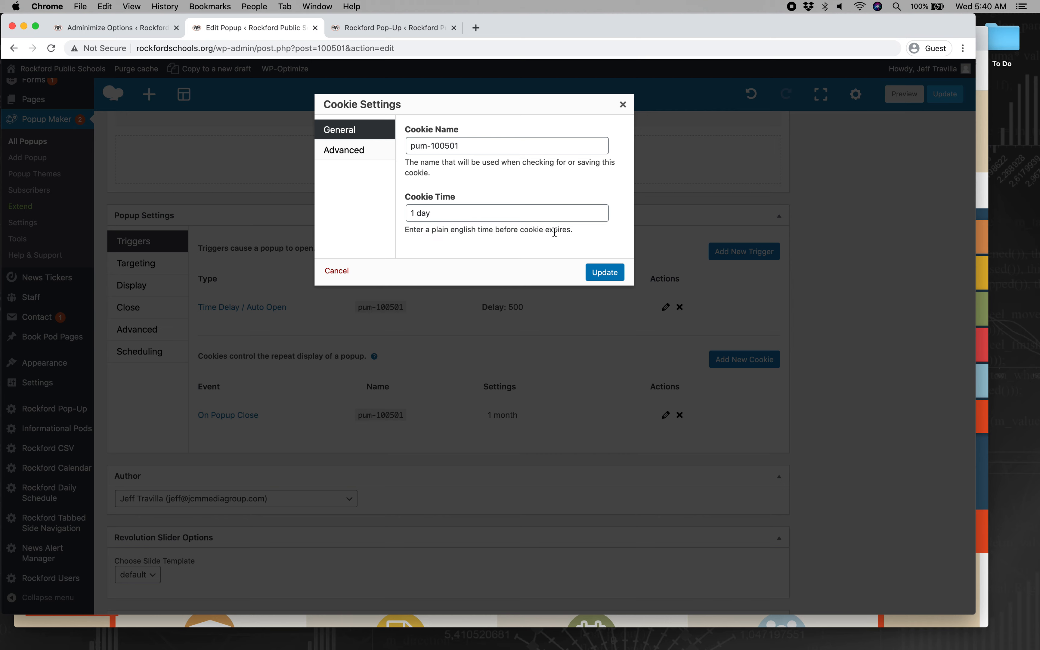
Step: Try cookie times of 2 hours and 1 hour for the On Popup Close cookie
triple_click(464, 215)
text(2 hours)
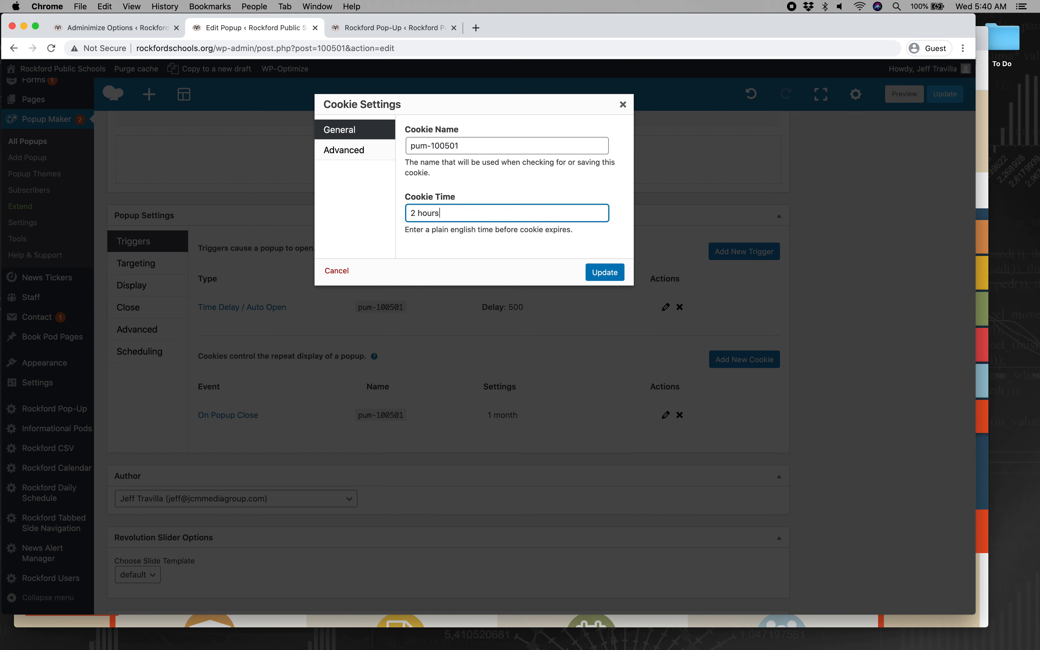
key(super+a)
text(1 hour)
Step: Enter 1 day as the cookie time and save the On Popup Close cookie settings
triple_click(455, 216)
text(1 day)
click(606, 273)
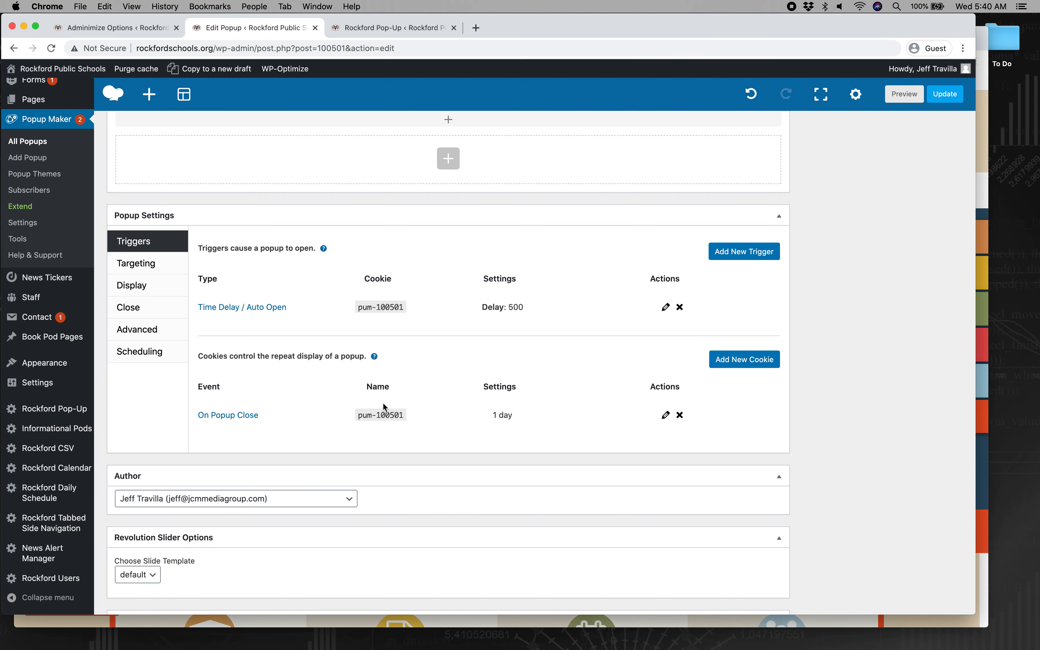
Step: Review the popup's text content together with its trigger and cookie settings
scroll(640, 423, up, 10)
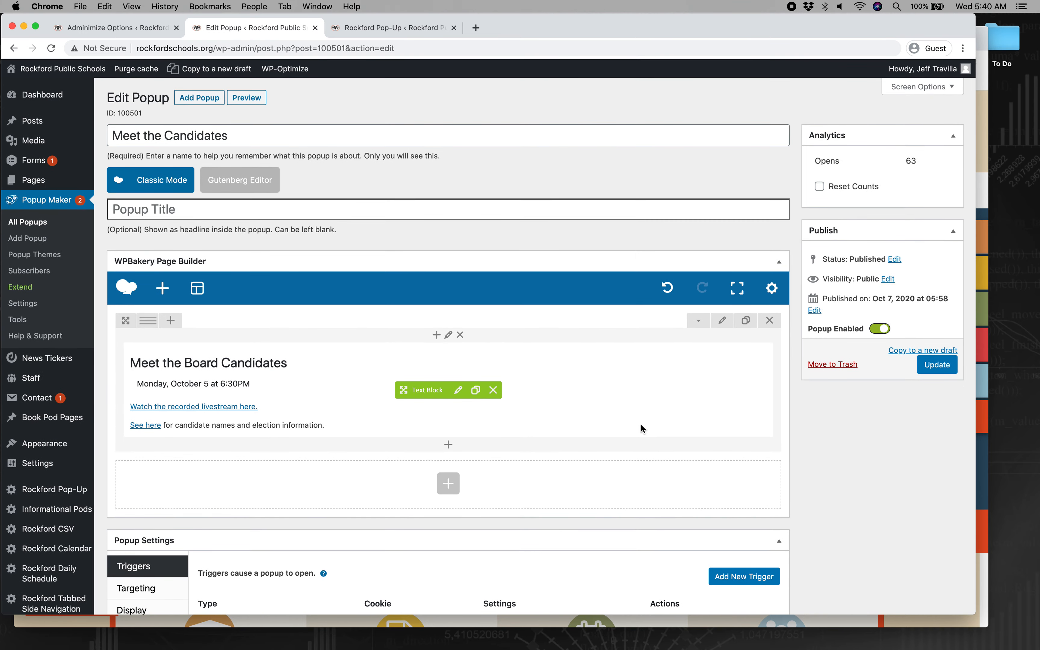
scroll(641, 423, down, 2)
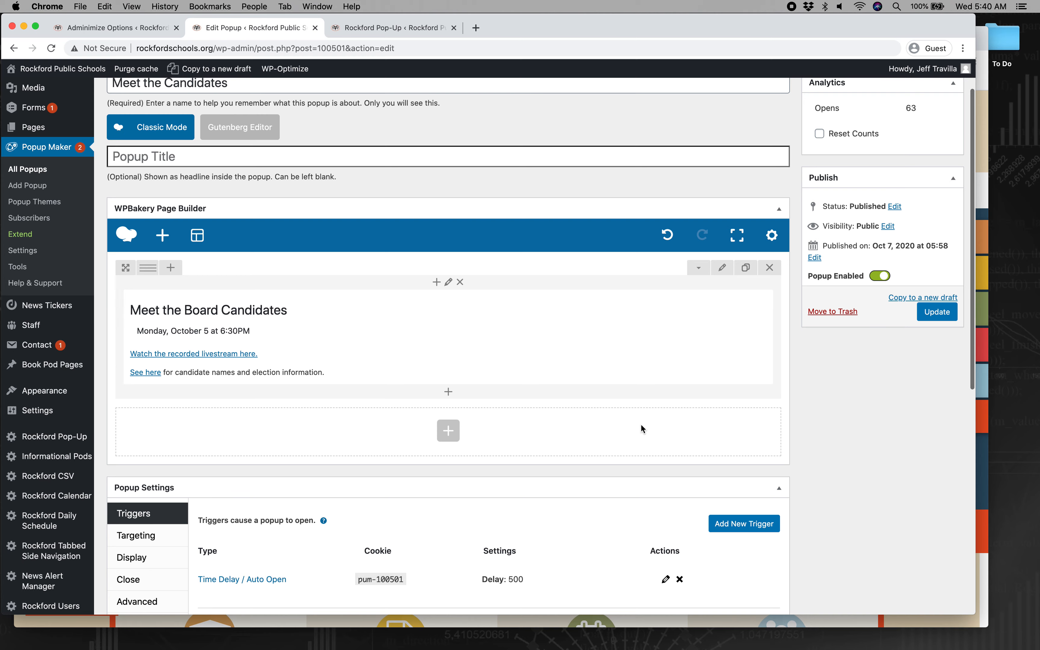
scroll(641, 423, down, 1)
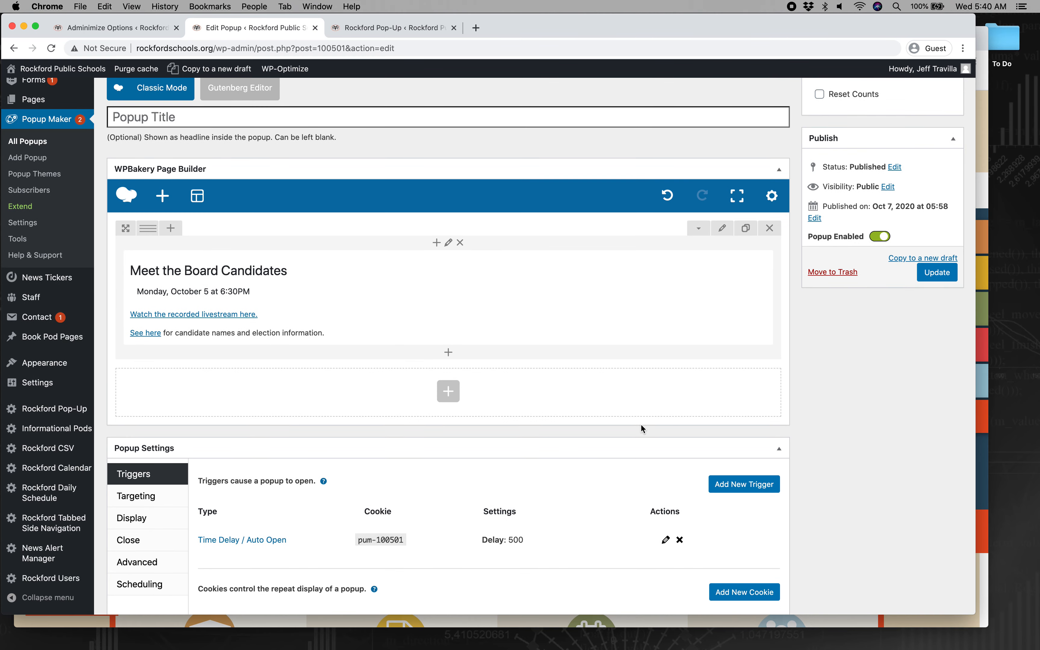
scroll(641, 425, down, 1)
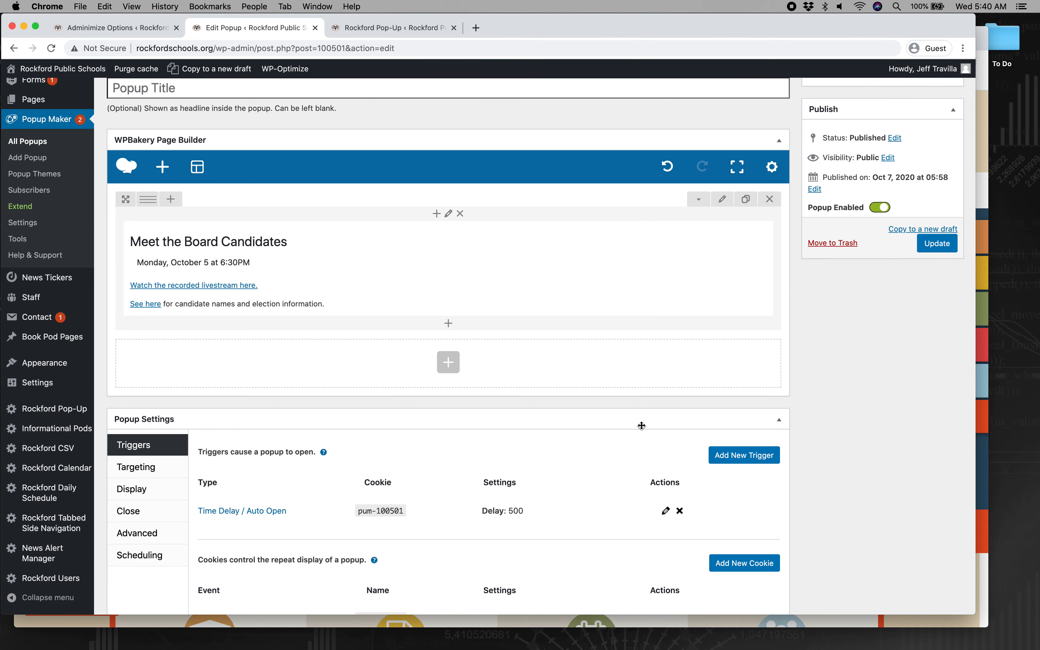
scroll(642, 425, down, 3)
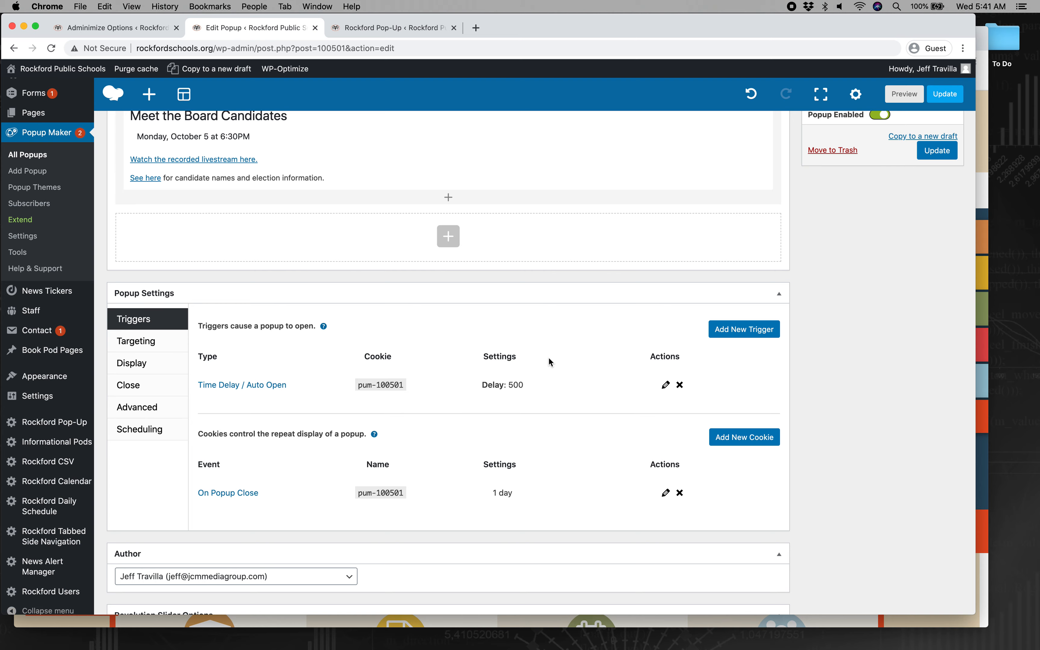
scroll(472, 229, up, 3)
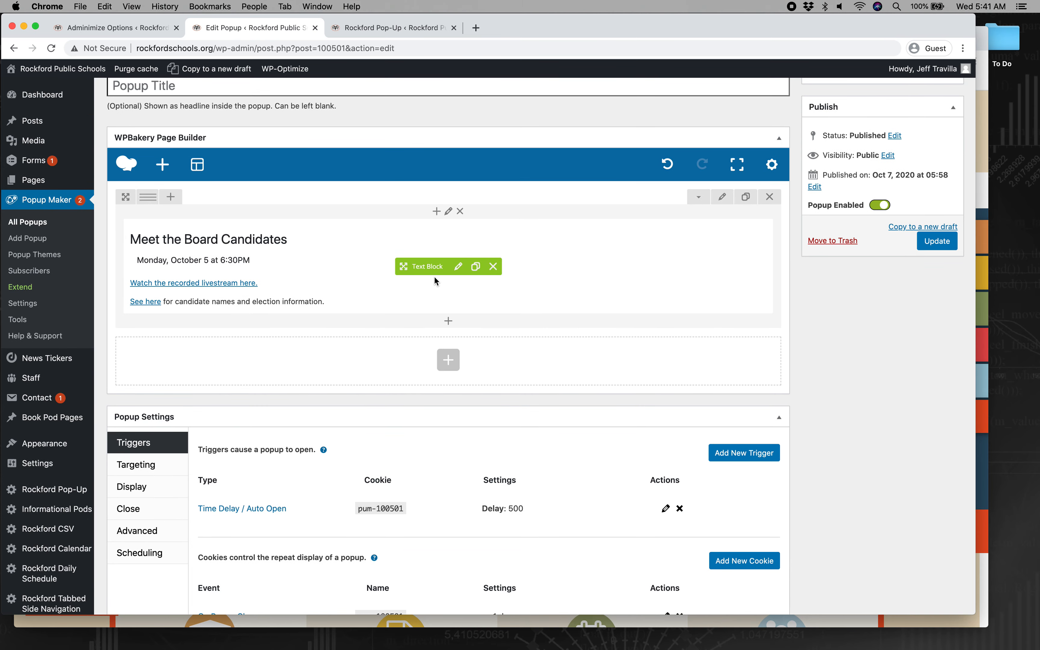
scroll(435, 280, down, 5)
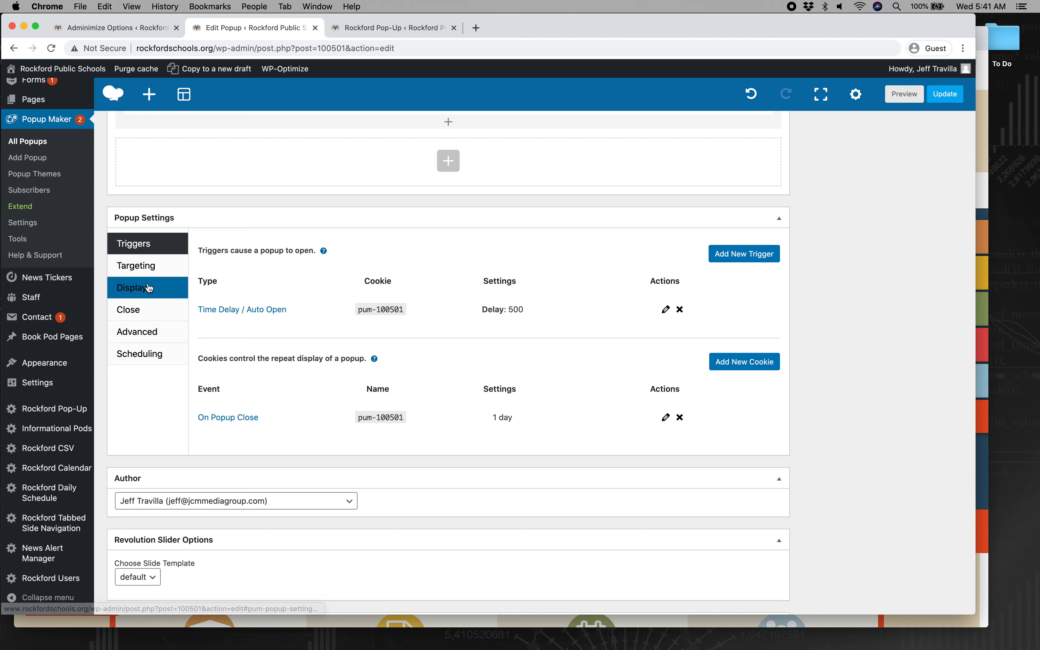
Step: Examine the conditions available for targeting the popup, from general pages and posts through to the category groups
click(150, 274)
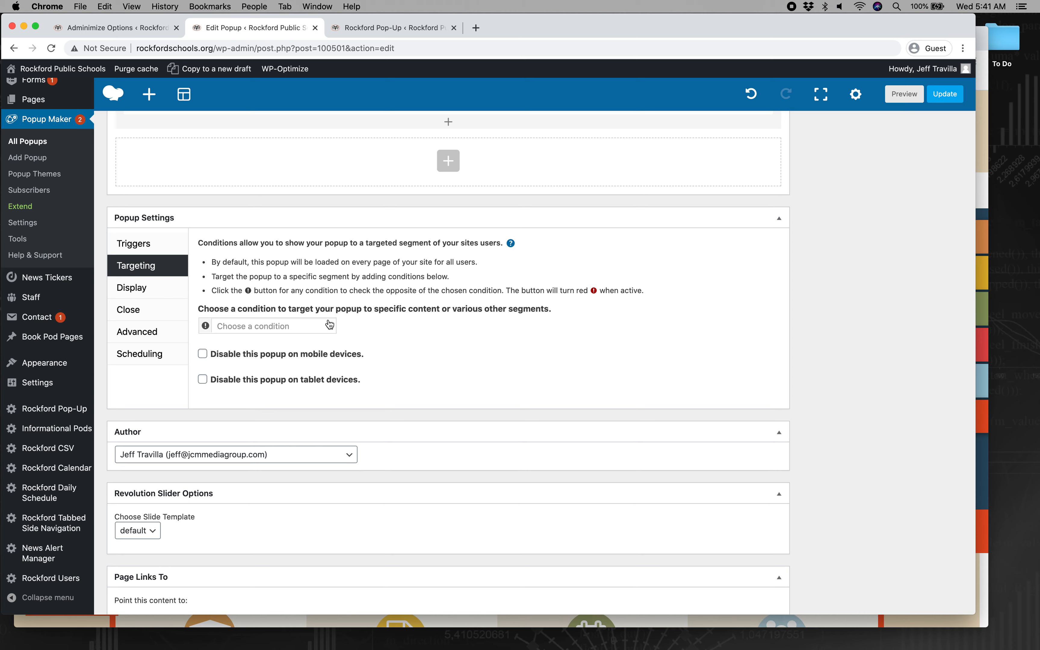
click(330, 326)
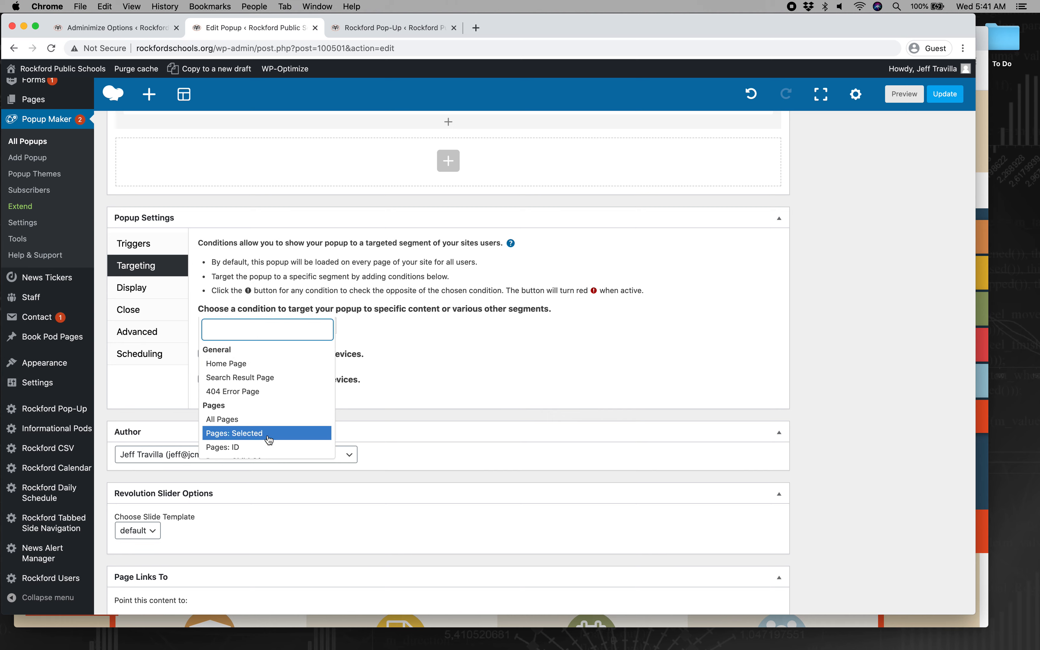
scroll(270, 439, down, 5)
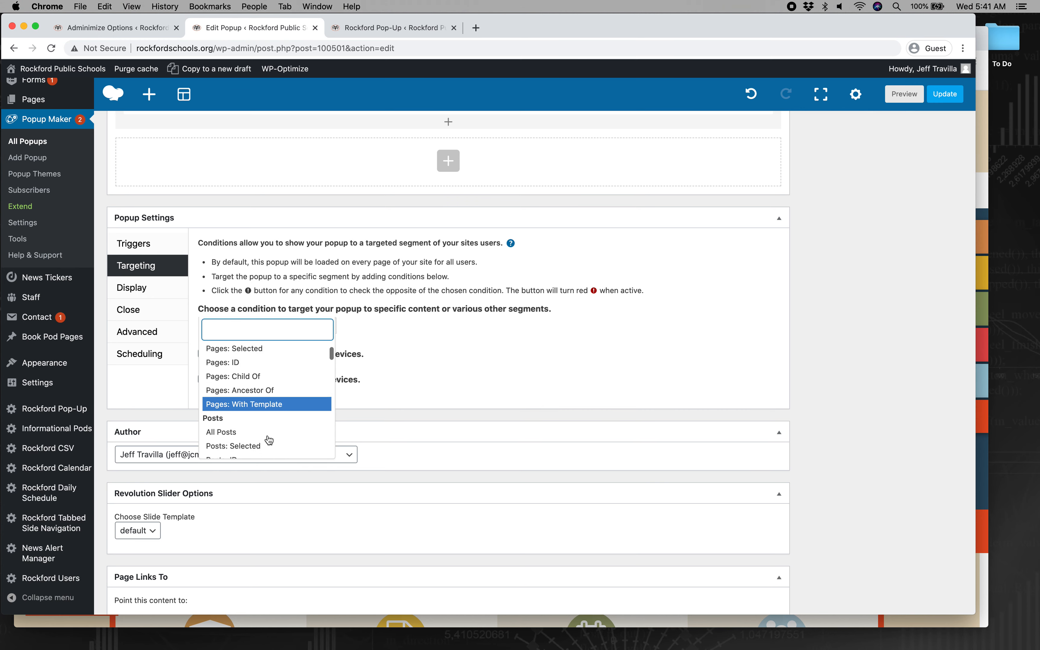
scroll(247, 409, down, 5)
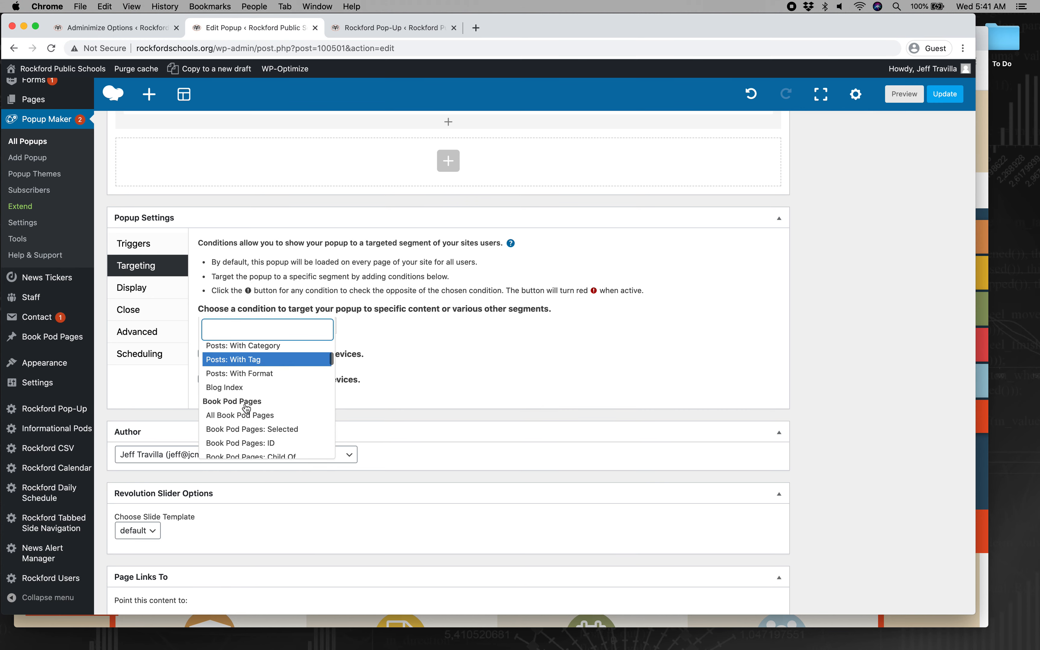
scroll(248, 408, down, 4)
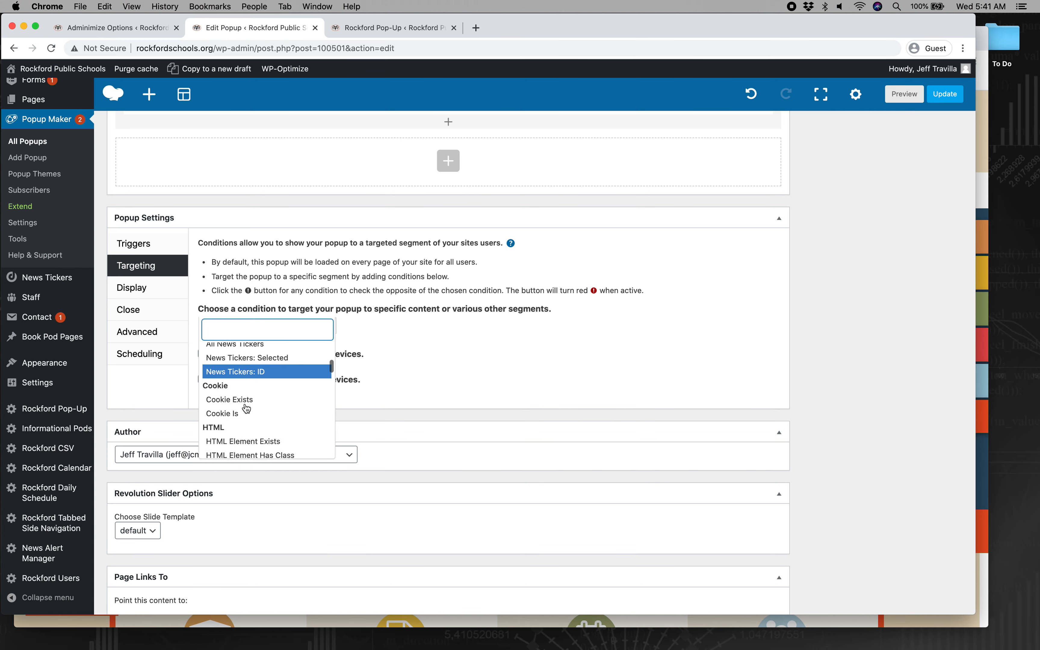
scroll(248, 409, down, 1)
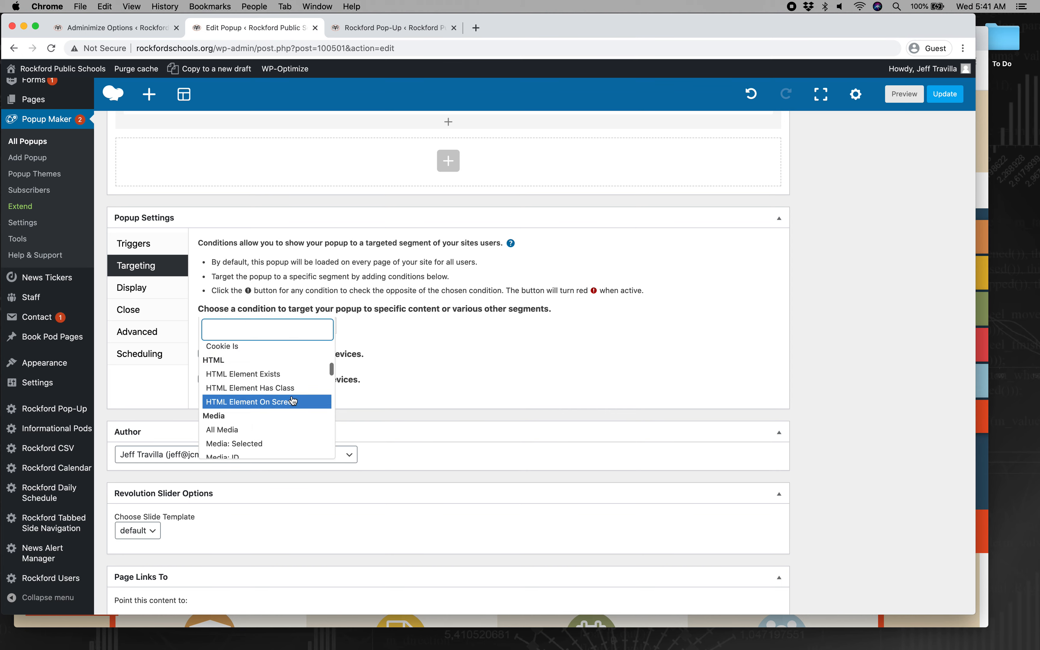
scroll(292, 389, down, 2)
scroll(293, 389, down, 5)
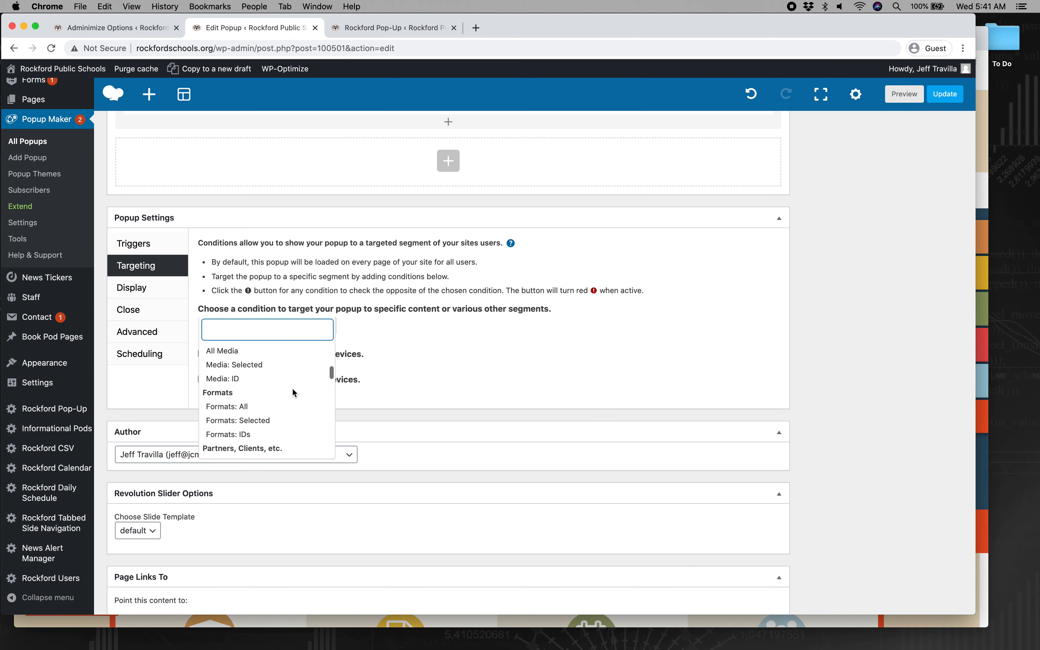
scroll(294, 394, down, 10)
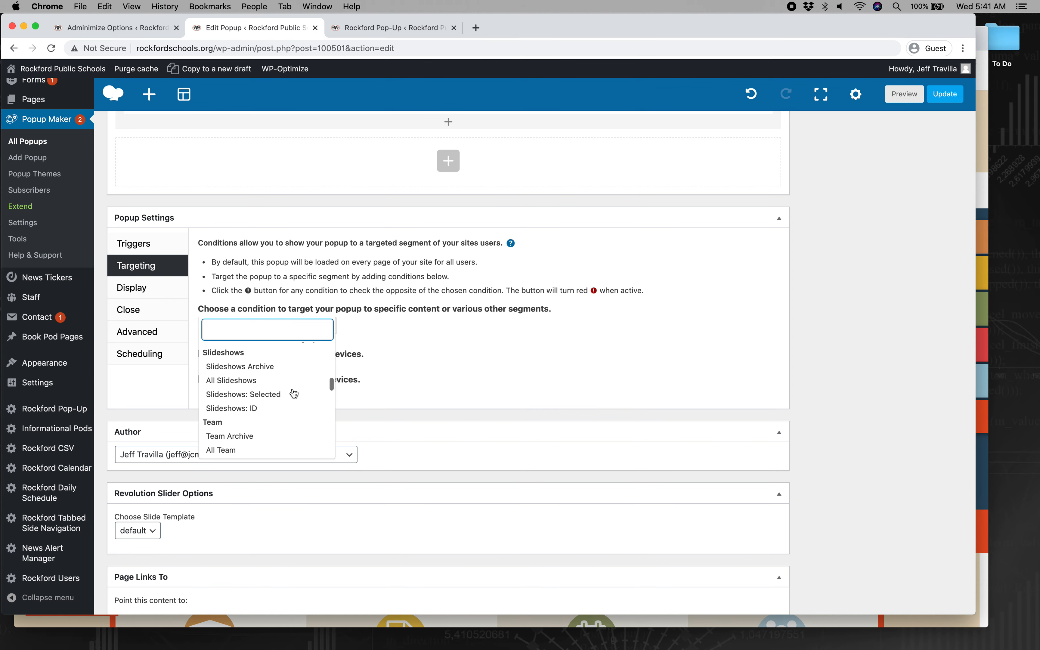
scroll(294, 394, down, 10)
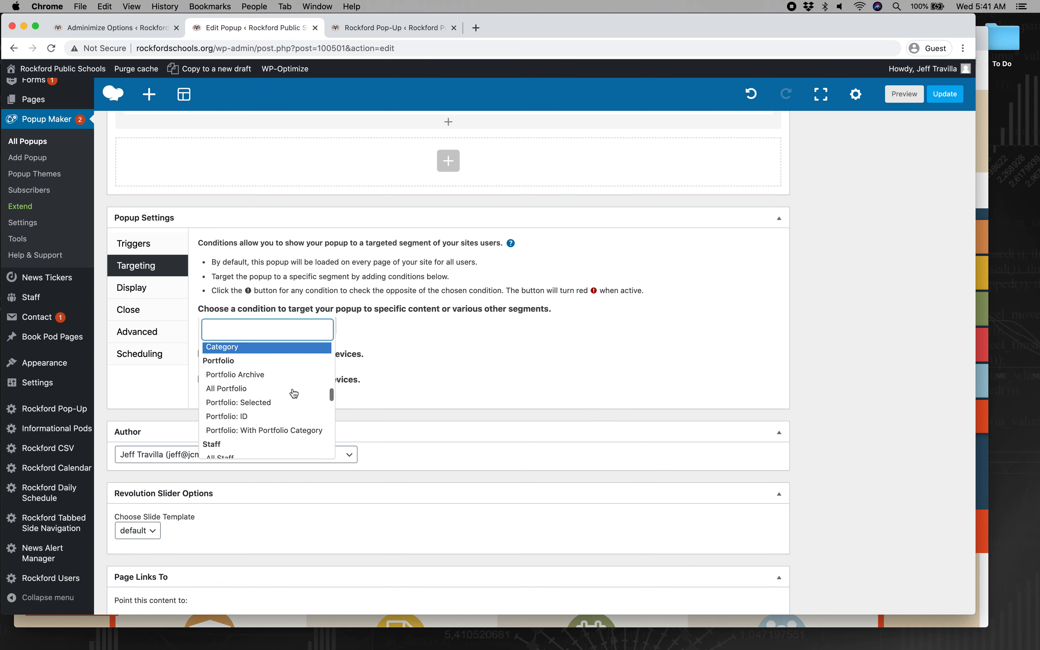
scroll(294, 394, down, 10)
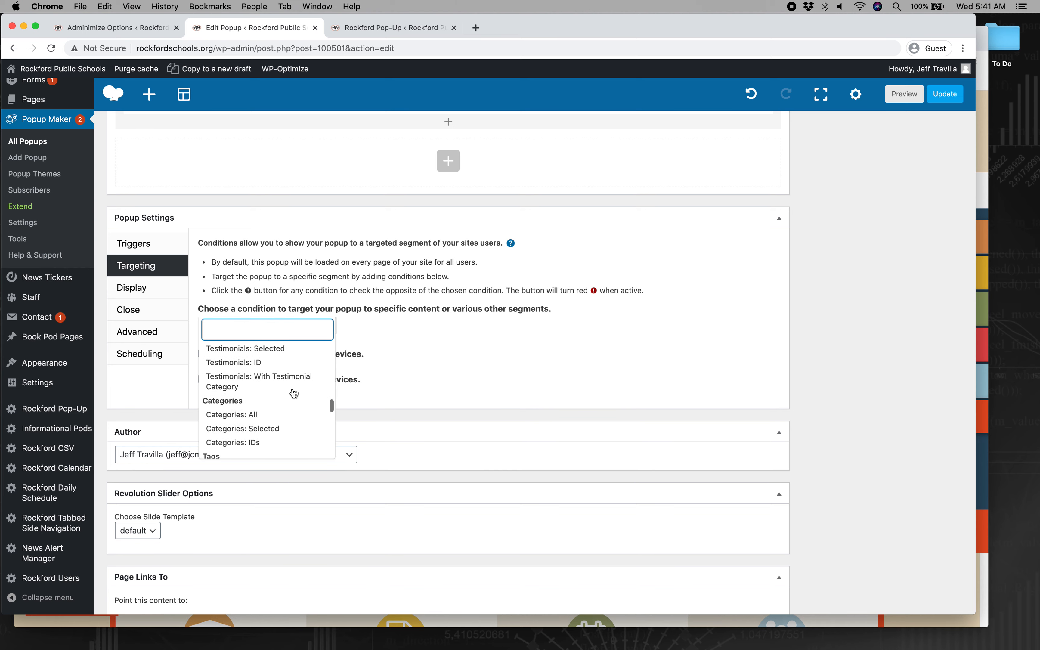
scroll(294, 394, down, 12)
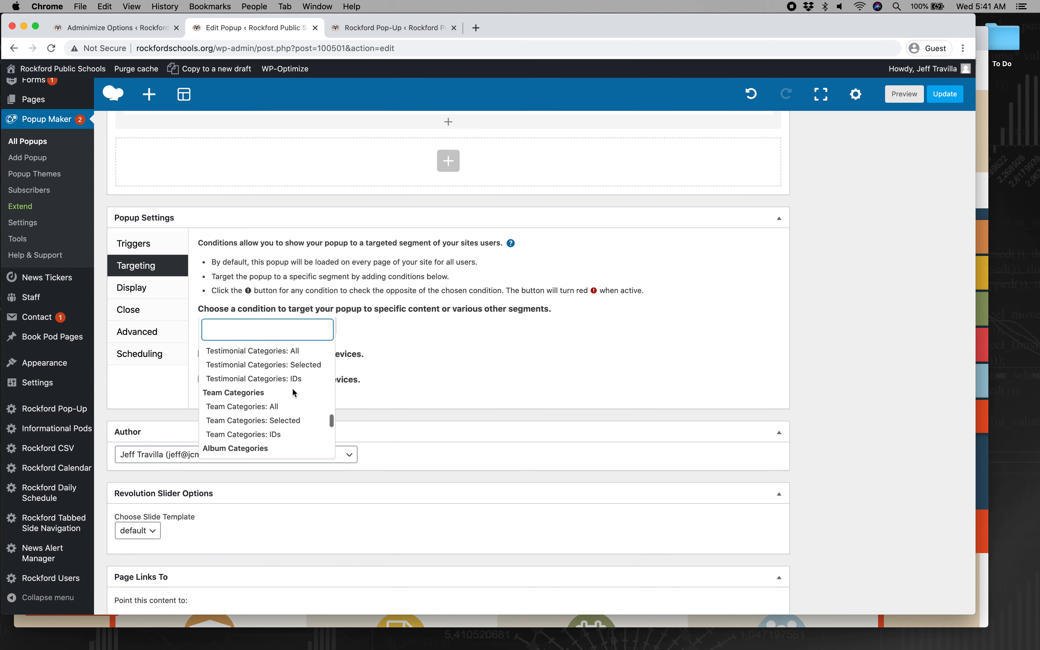
Step: Search the targeting conditions for "cookie", clear the search, and look at the full condition list again without choosing one
text(cookie)
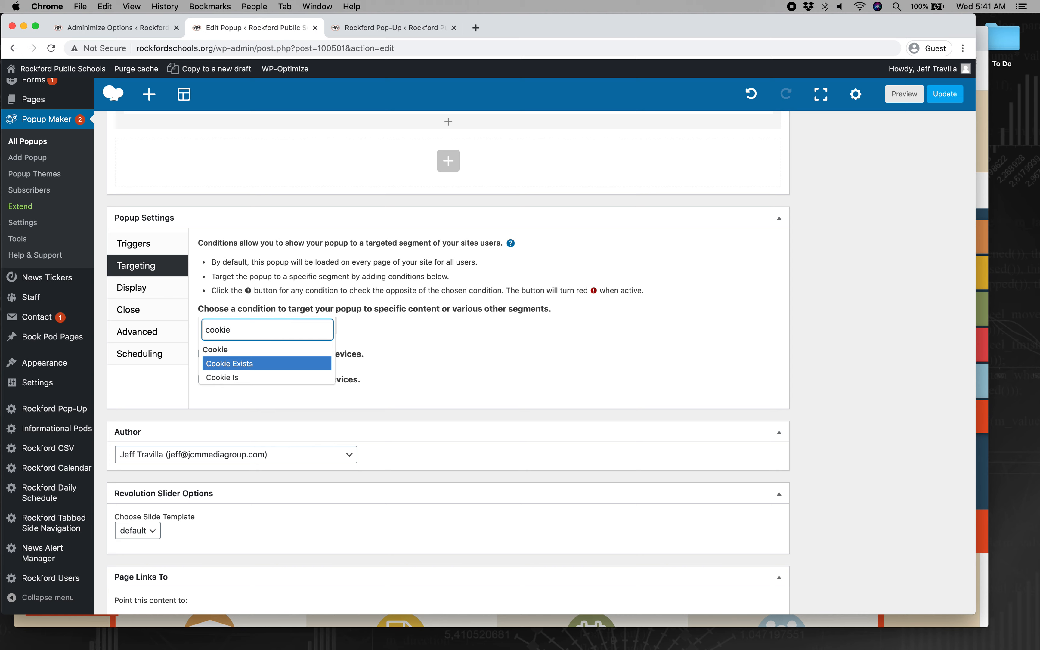
key(Down)
key(super+a)
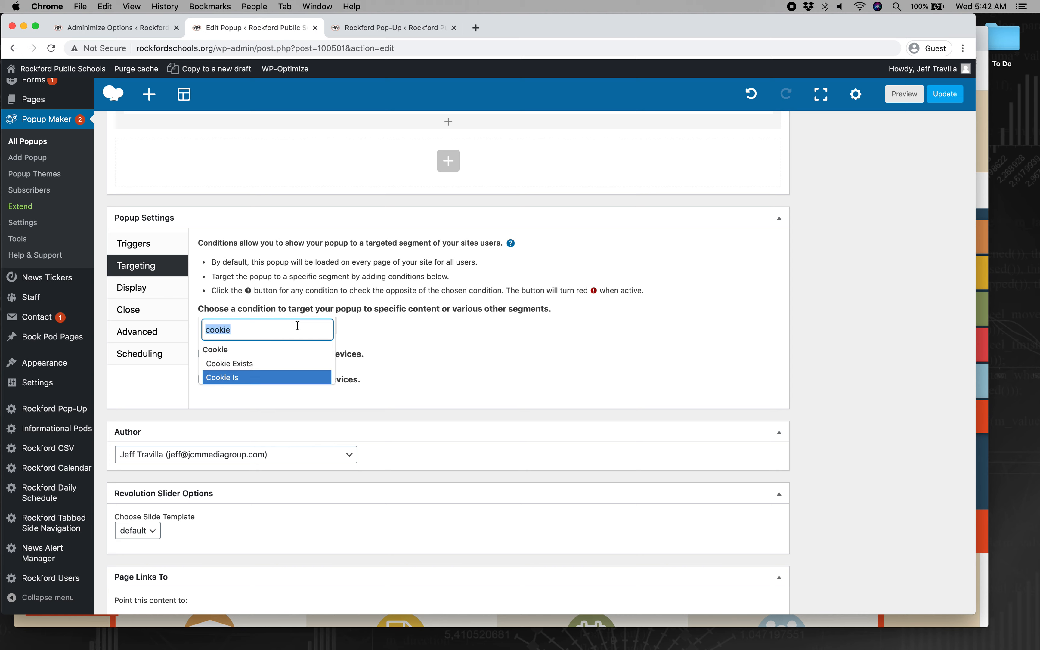
key(BackSpace)
click(919, 325)
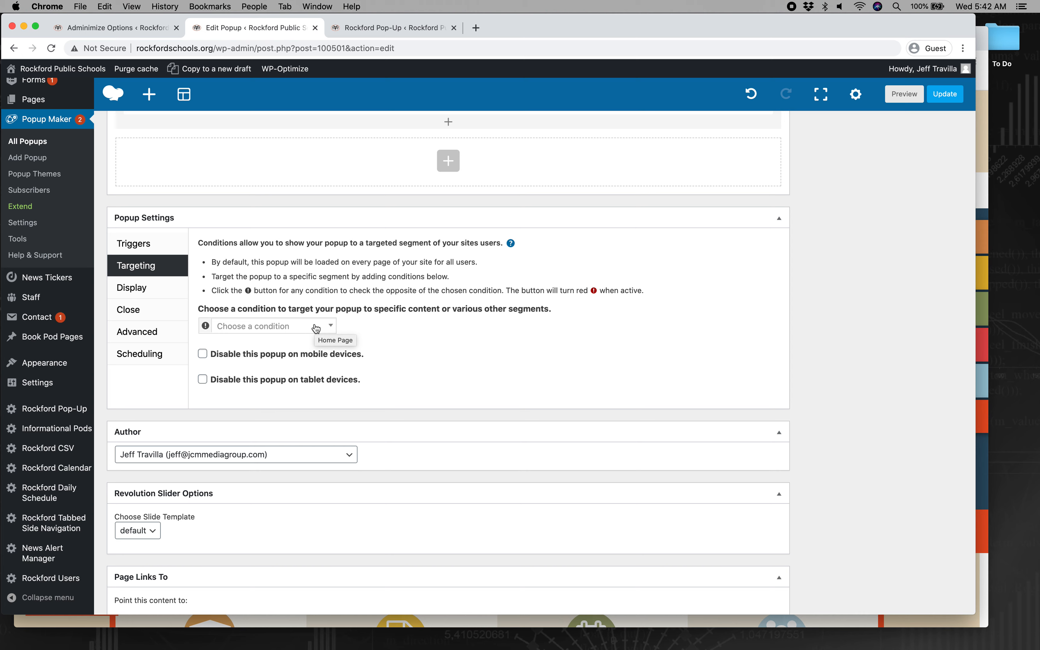
click(316, 328)
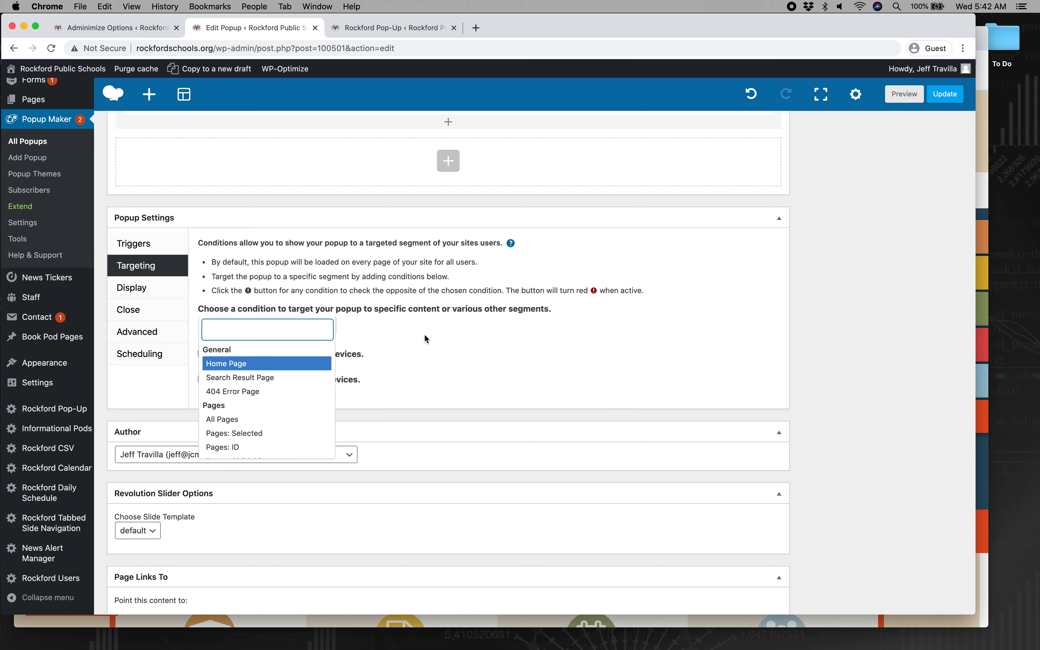
click(468, 304)
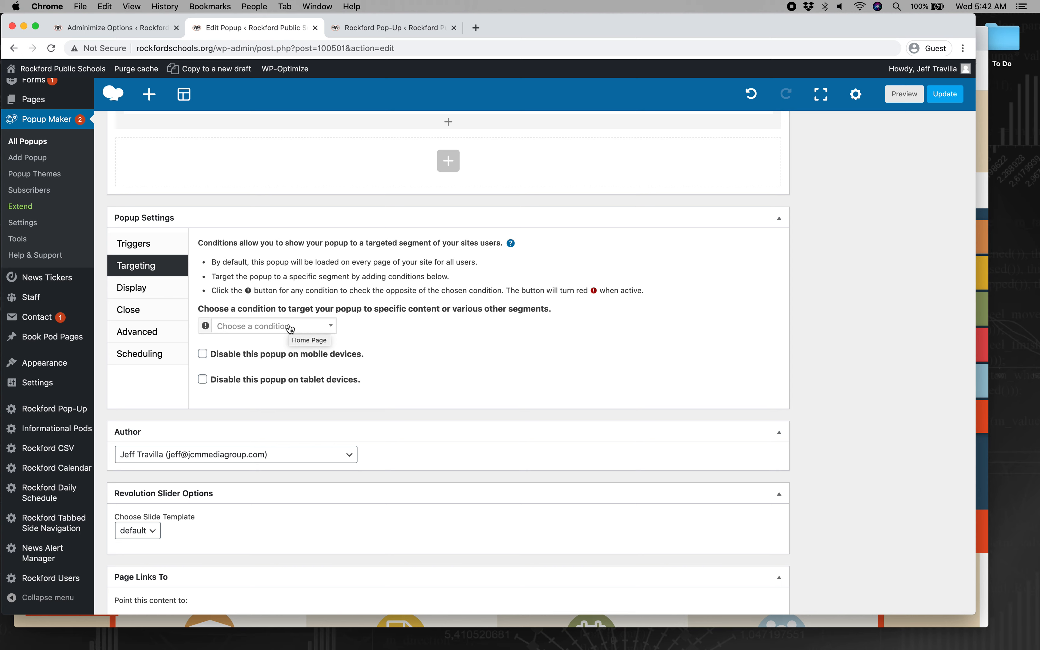
Step: Add a Pages: Selected targeting condition and choose the Belmont Elementary page (ID: 35831) for it
click(290, 328)
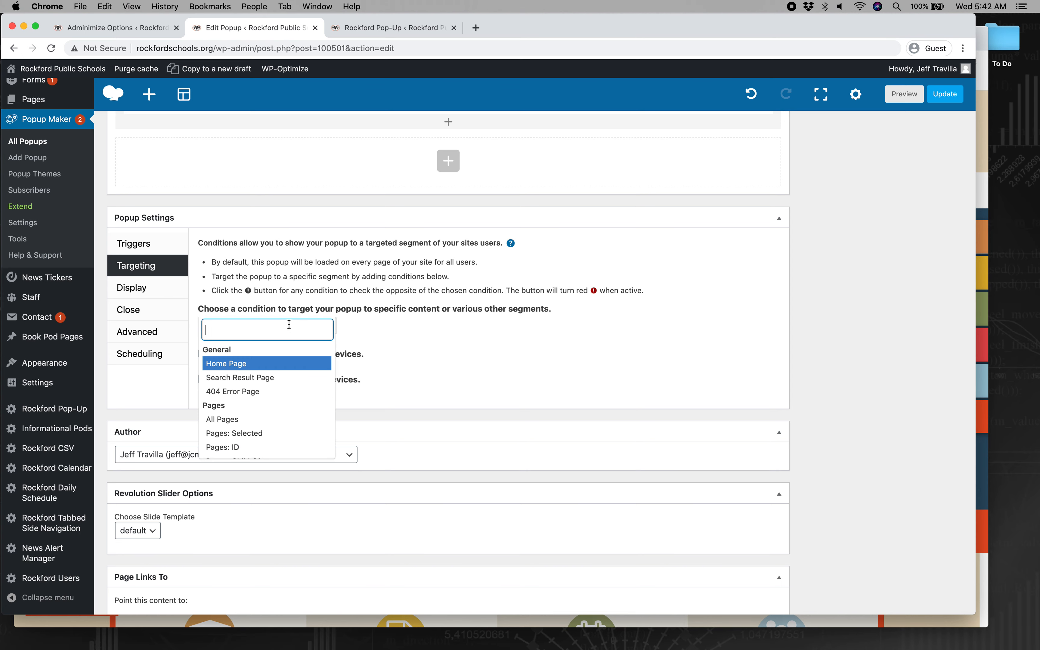
text(page)
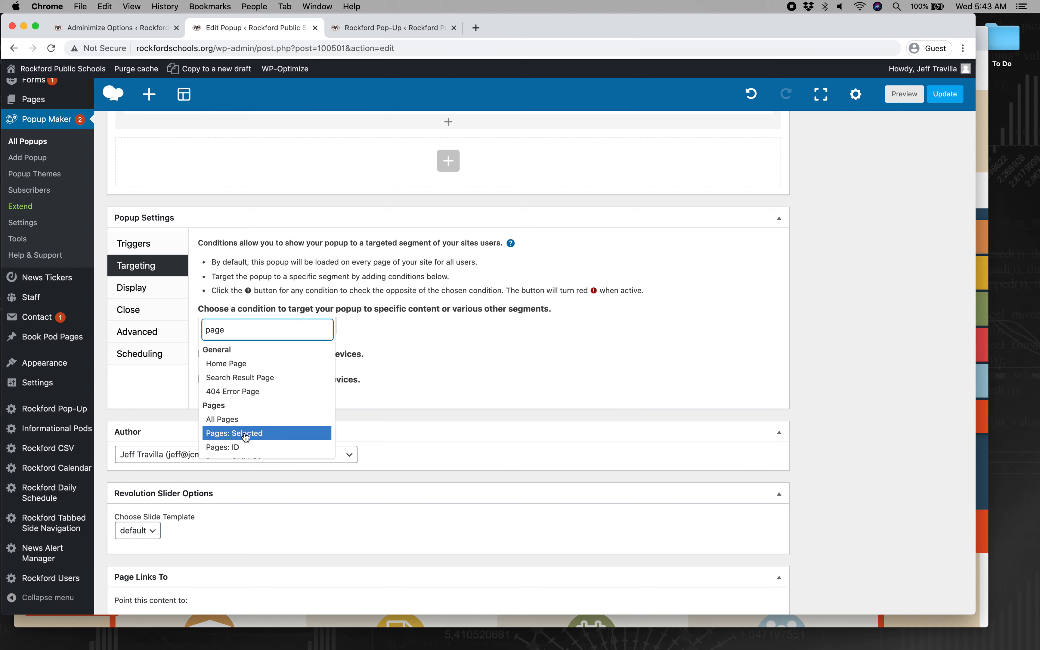
click(246, 434)
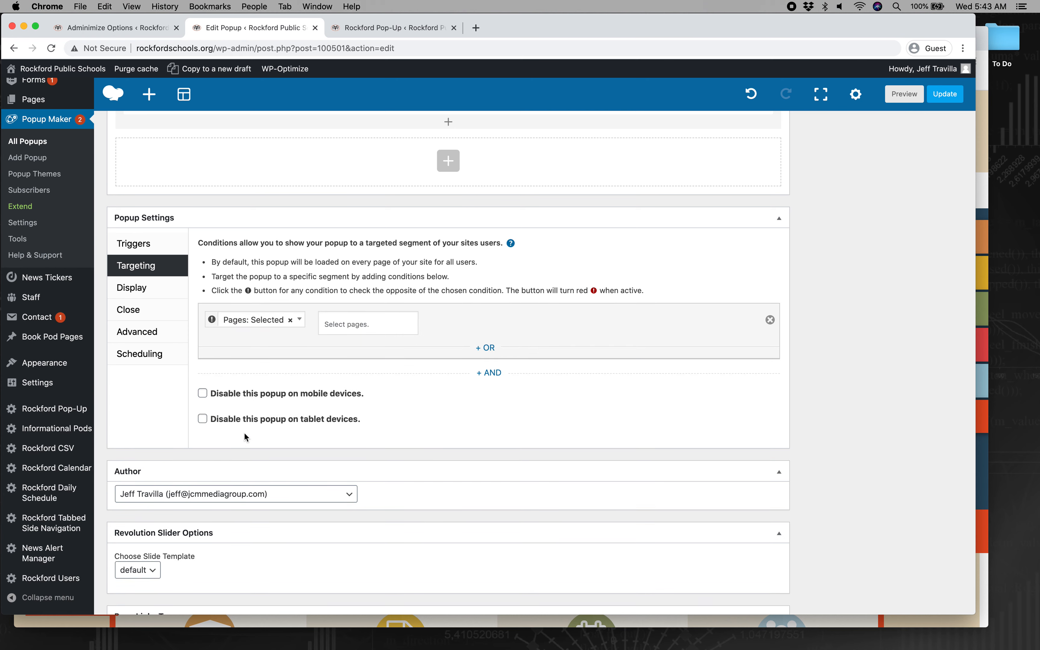
click(361, 334)
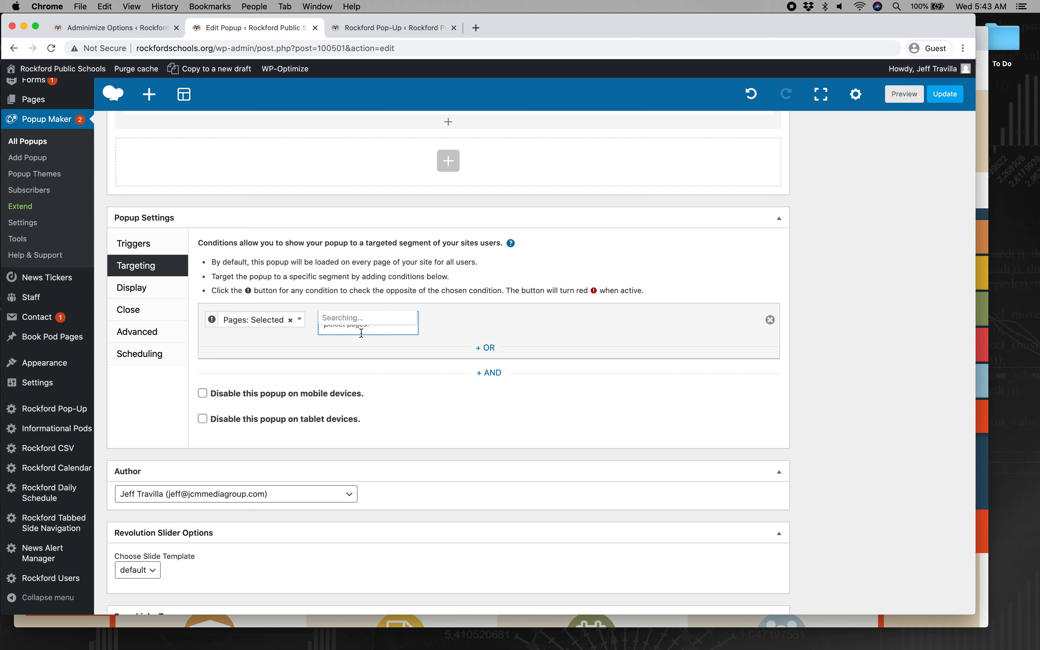
text(belmo)
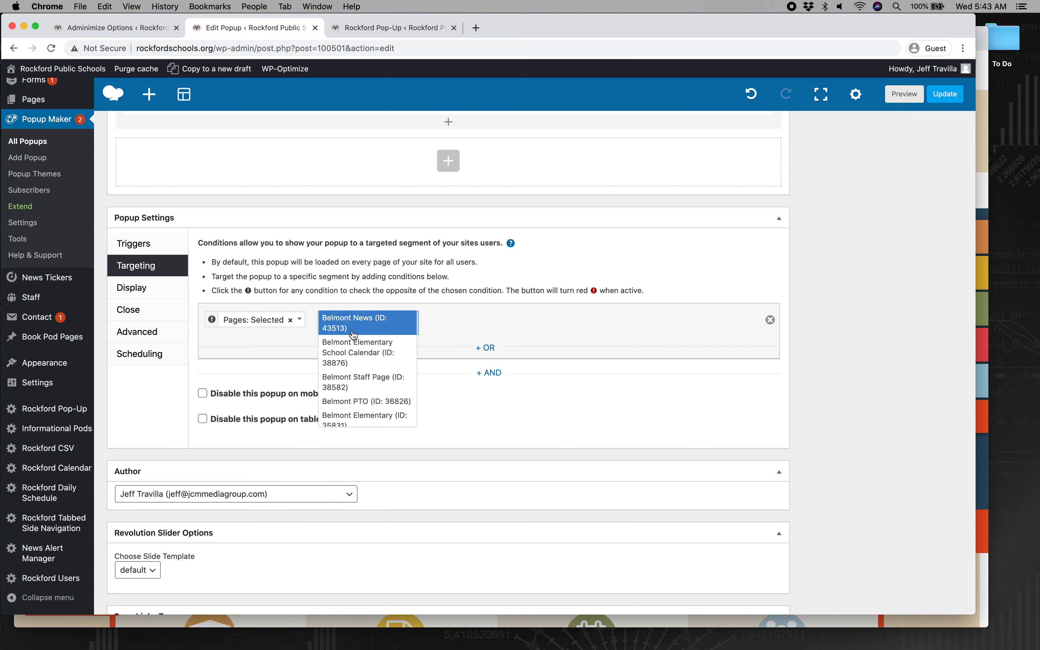
scroll(366, 361, down, 2)
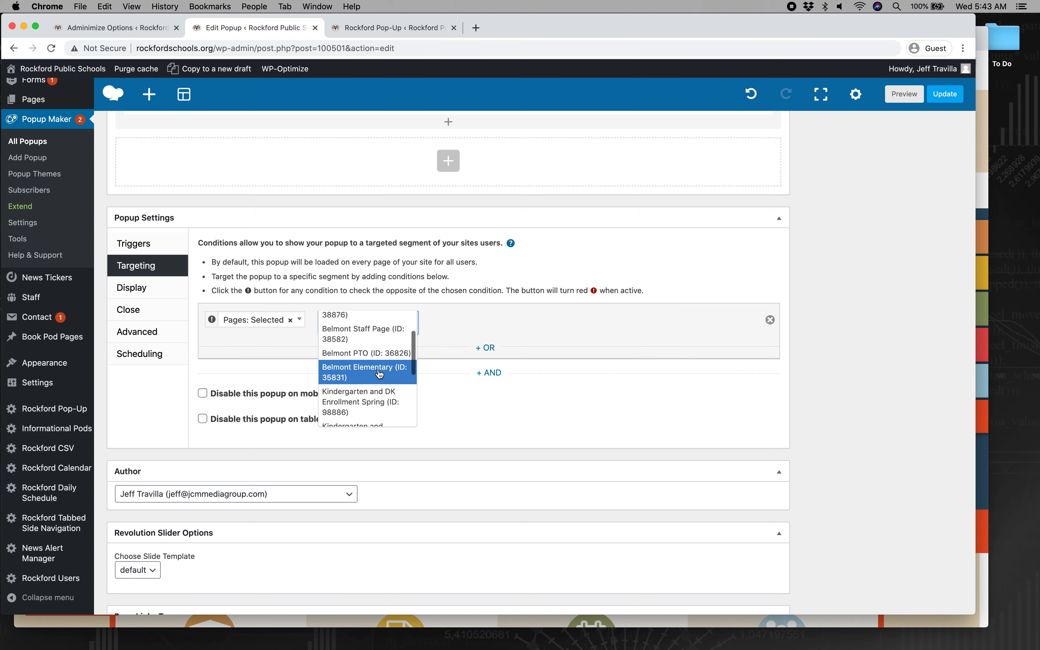
click(379, 374)
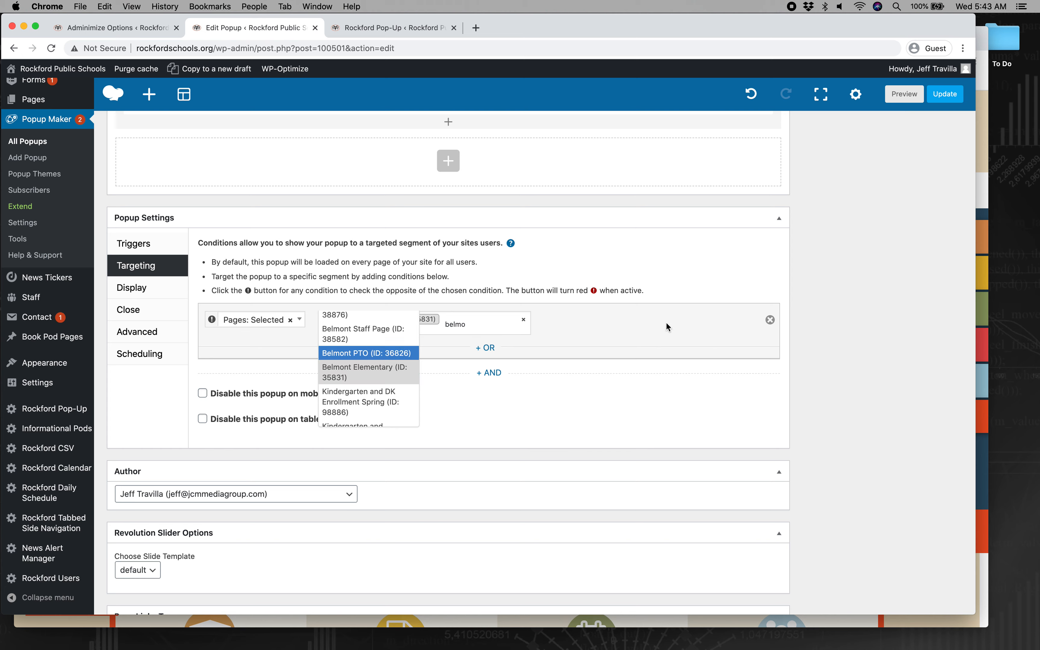
click(849, 264)
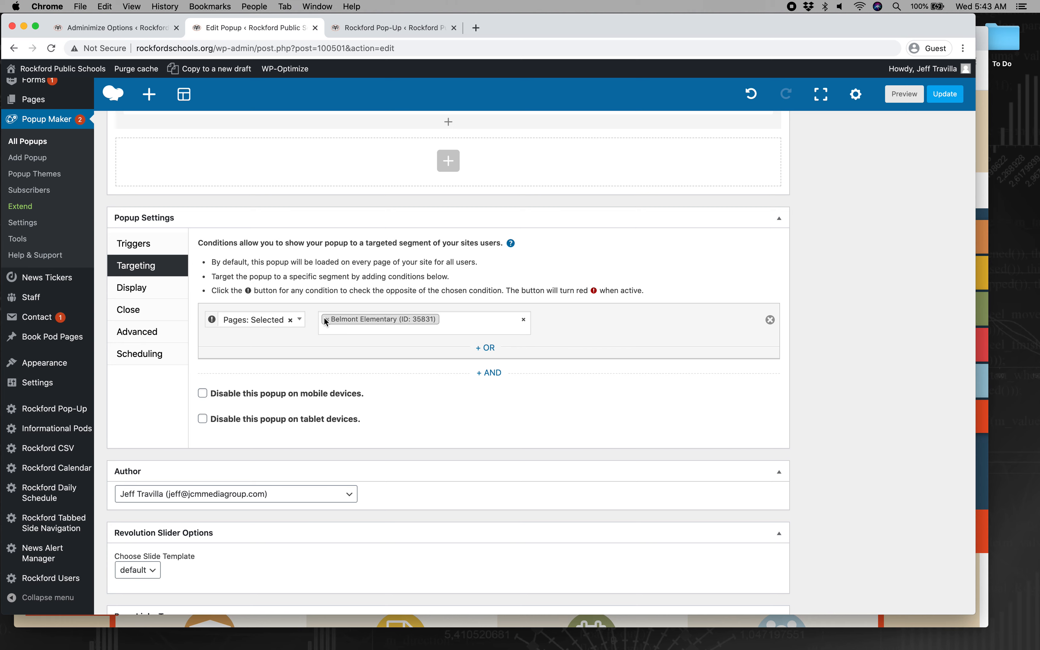
Step: Switch the Belmont Elementary page condition to its opposite and browse the other condition types
click(212, 322)
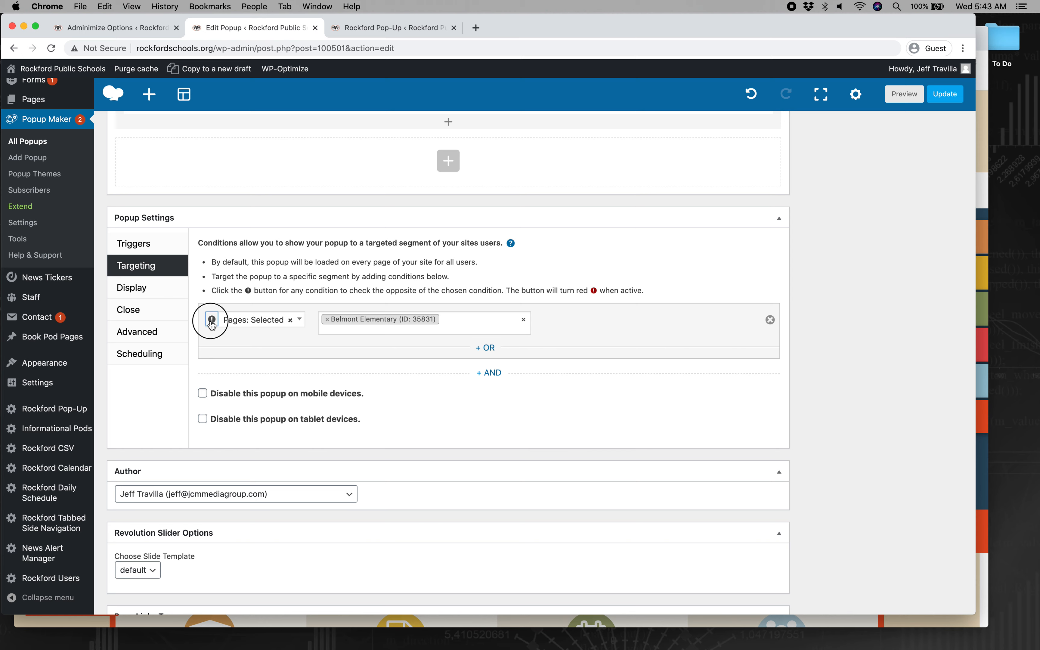
click(252, 351)
click(303, 321)
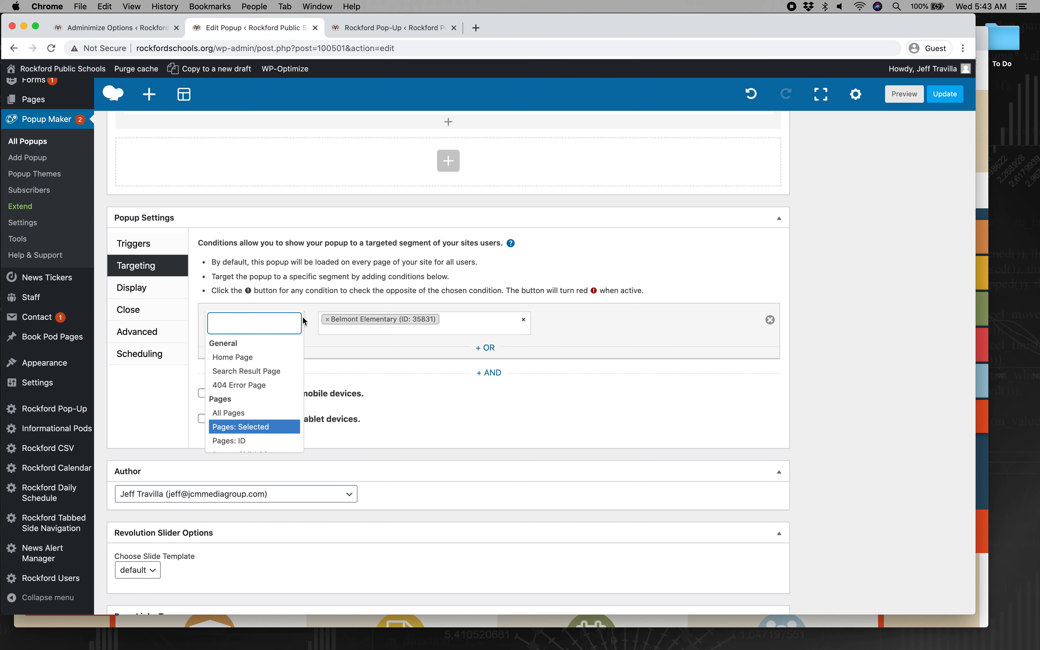
scroll(275, 370, down, 15)
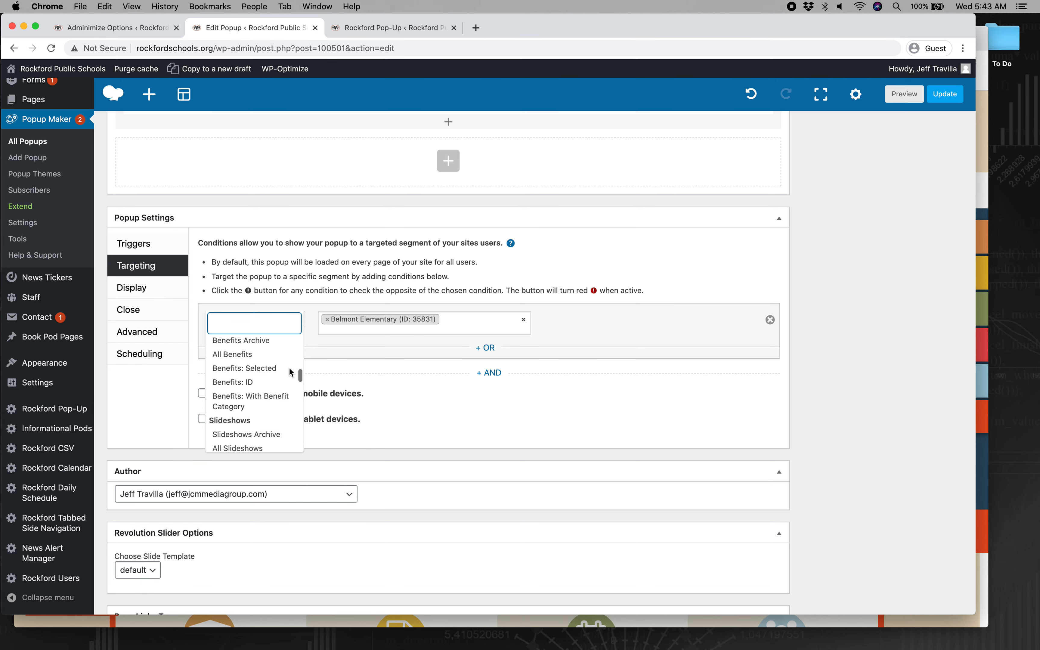
scroll(291, 373, down, 15)
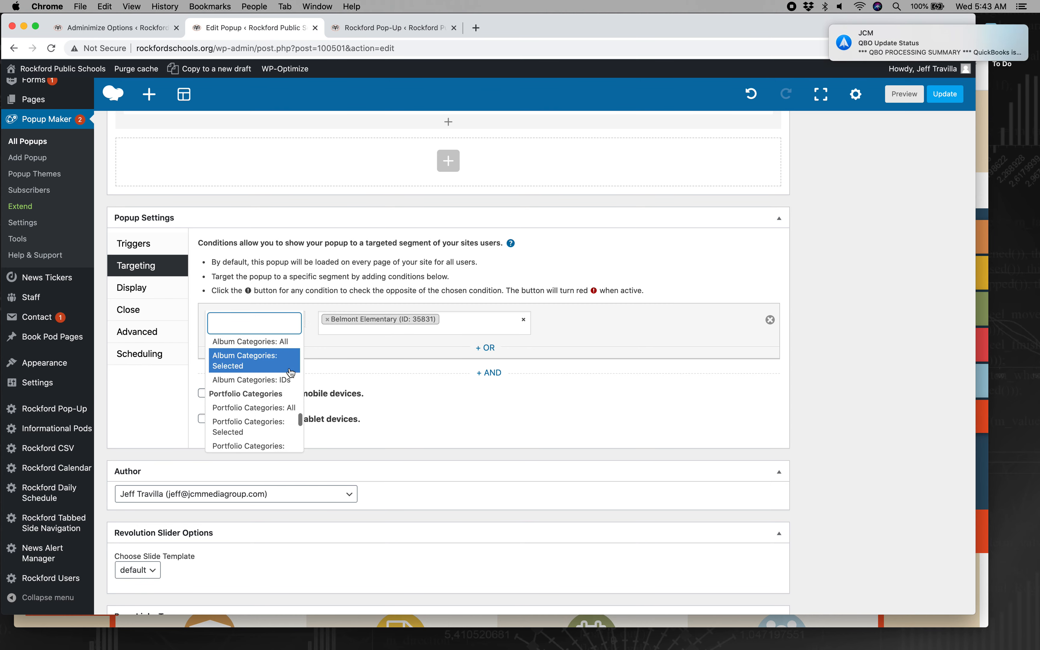
Step: Remove the Belmont Elementary page and the Pages: Selected condition, and switch the condition row back from its opposite
click(334, 312)
click(330, 324)
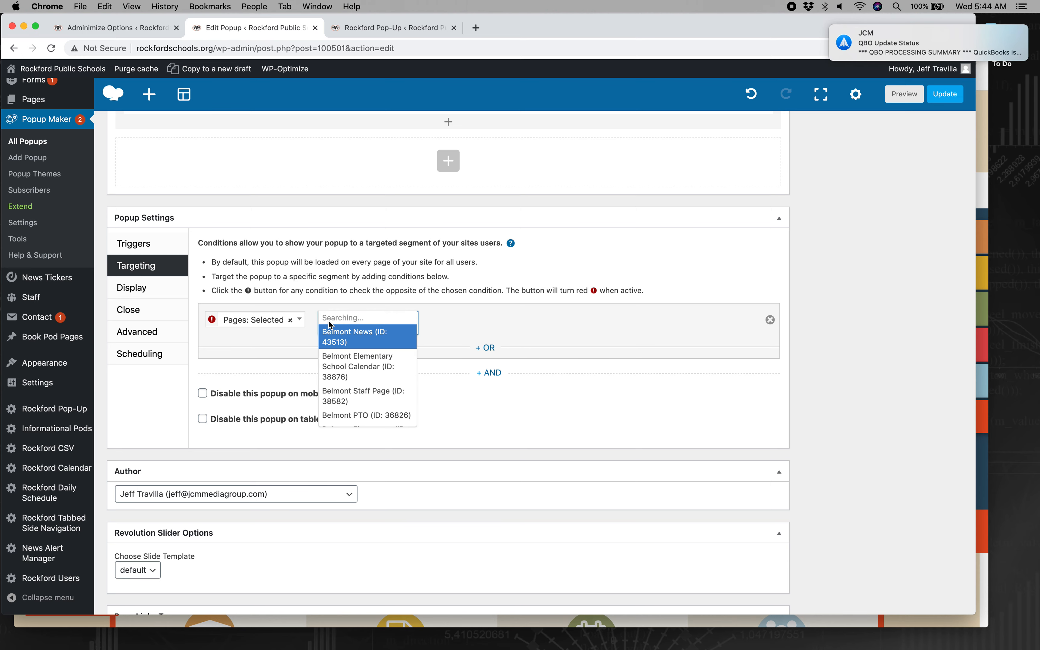
click(290, 320)
click(342, 316)
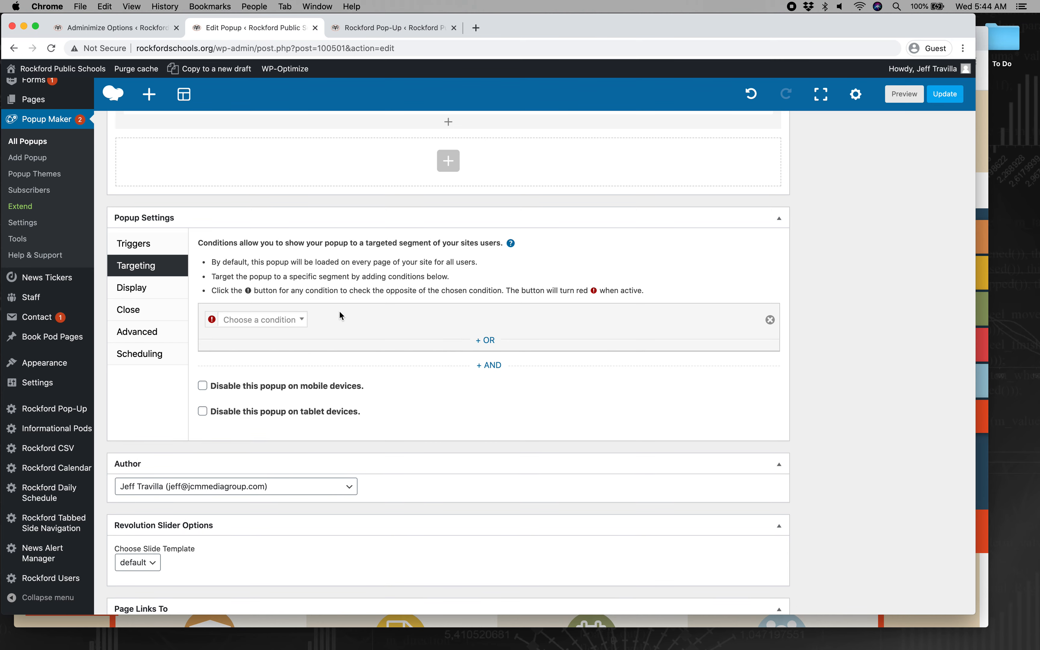
click(212, 317)
click(893, 339)
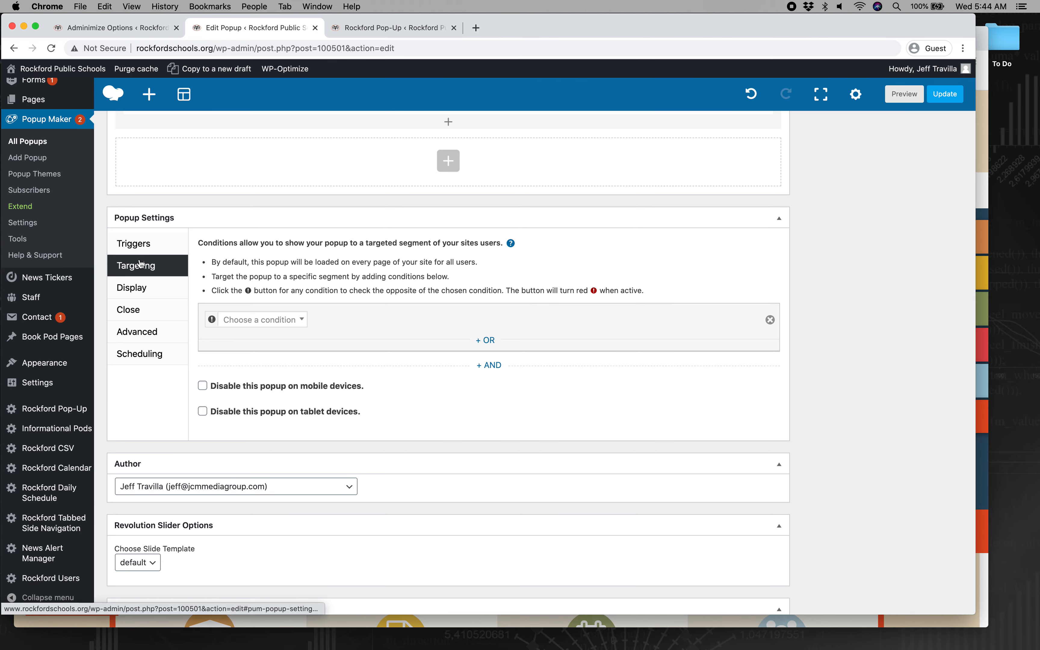
Step: Apply the Center Popup display preset and review the popup's appearance and size settings
click(168, 289)
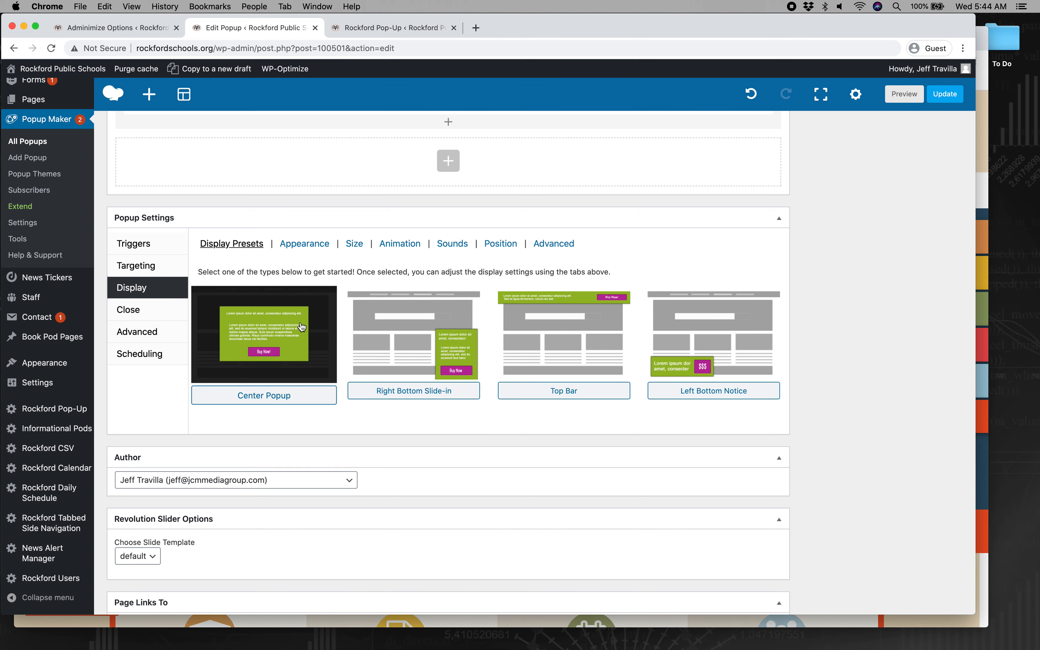
click(292, 297)
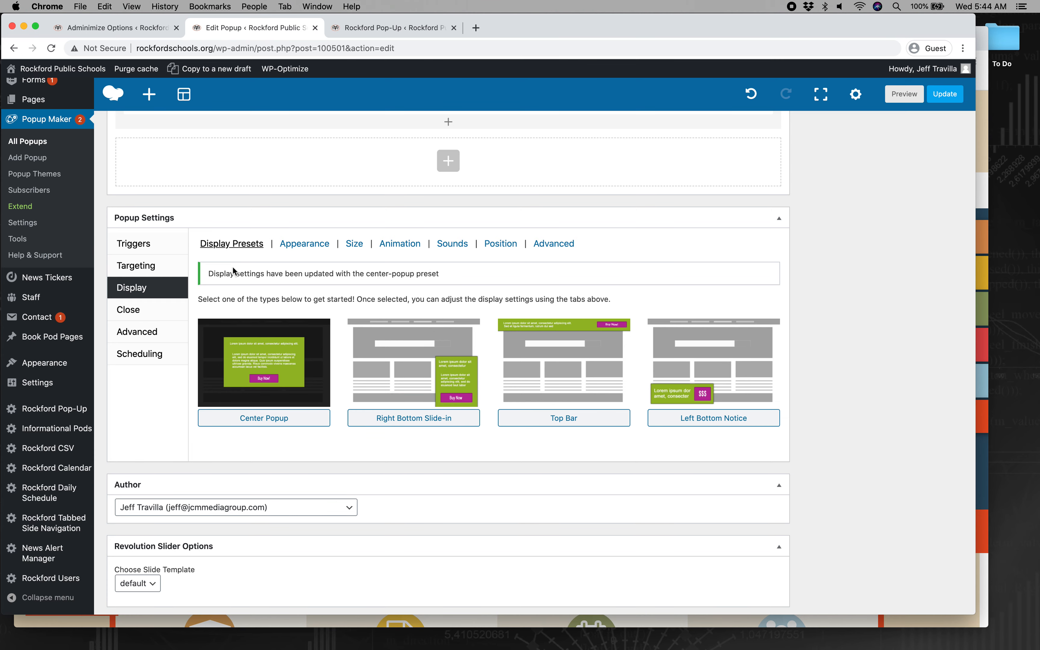
click(315, 243)
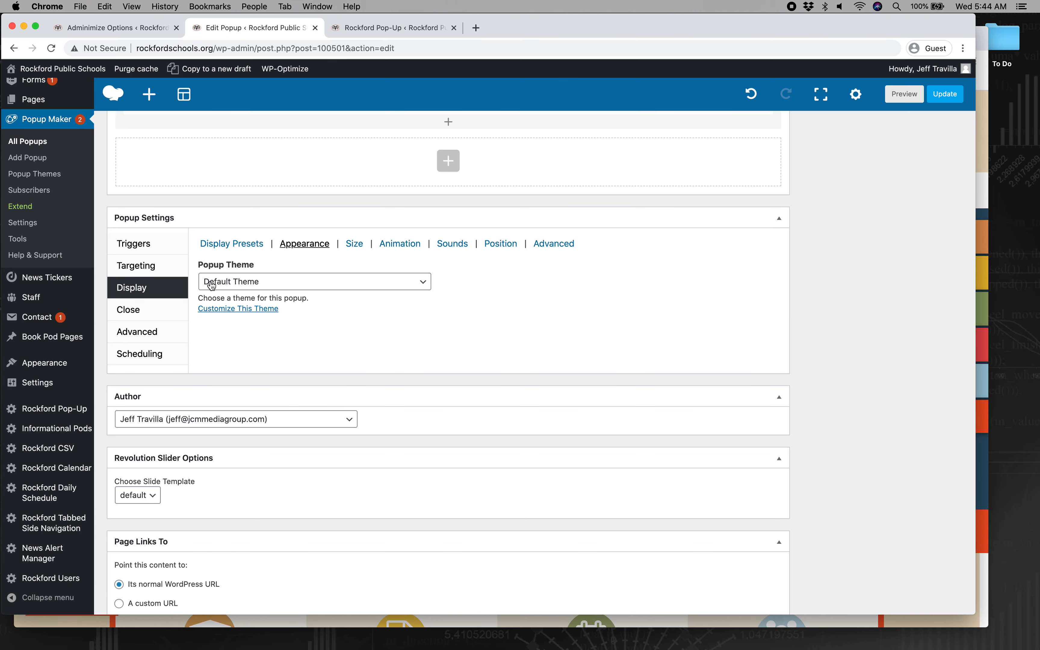
click(356, 244)
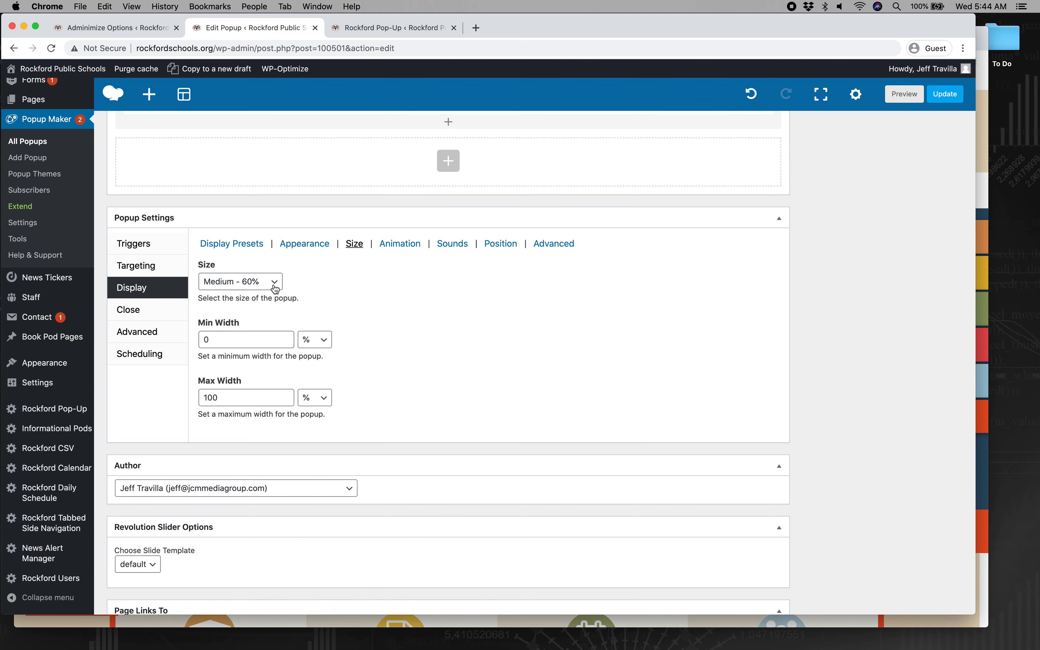
Step: Review the popup's animation types and opening sound choices in the display settings
click(404, 243)
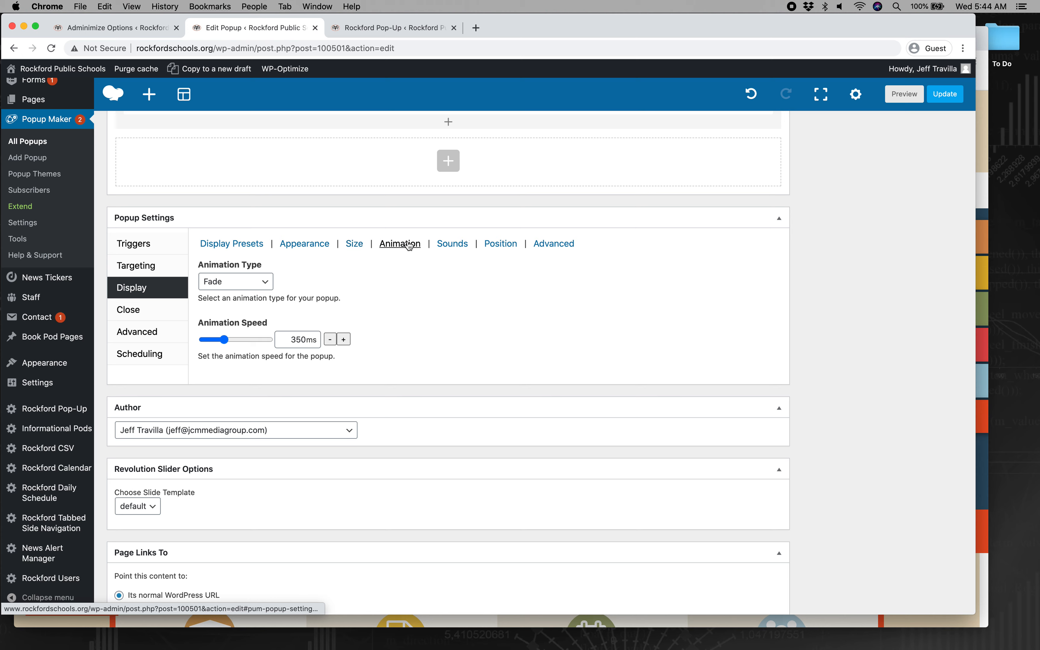
click(249, 280)
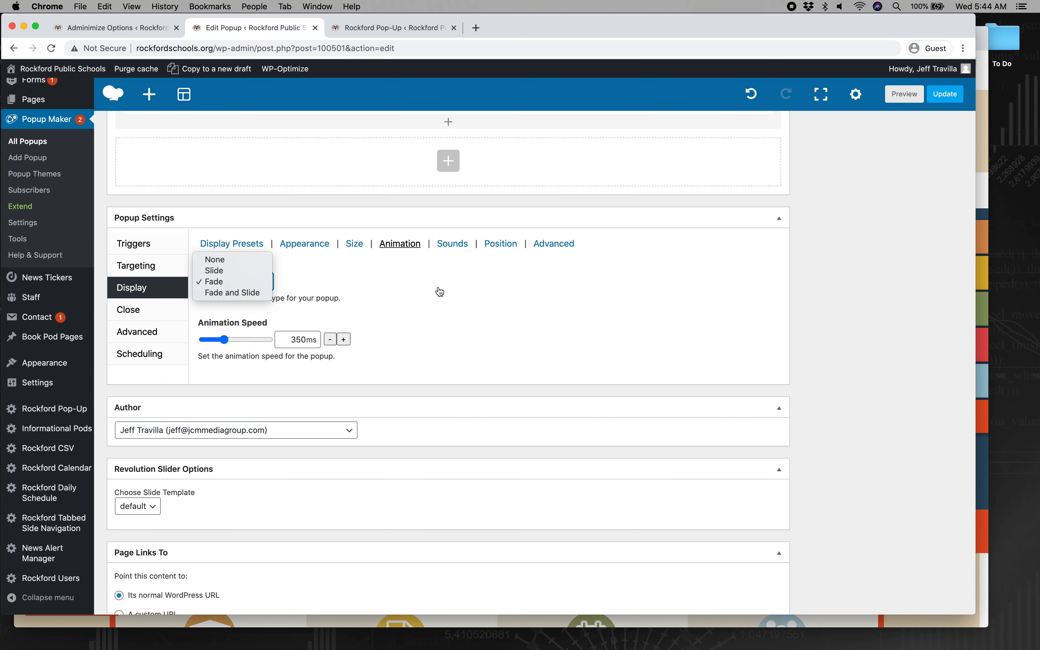
click(485, 279)
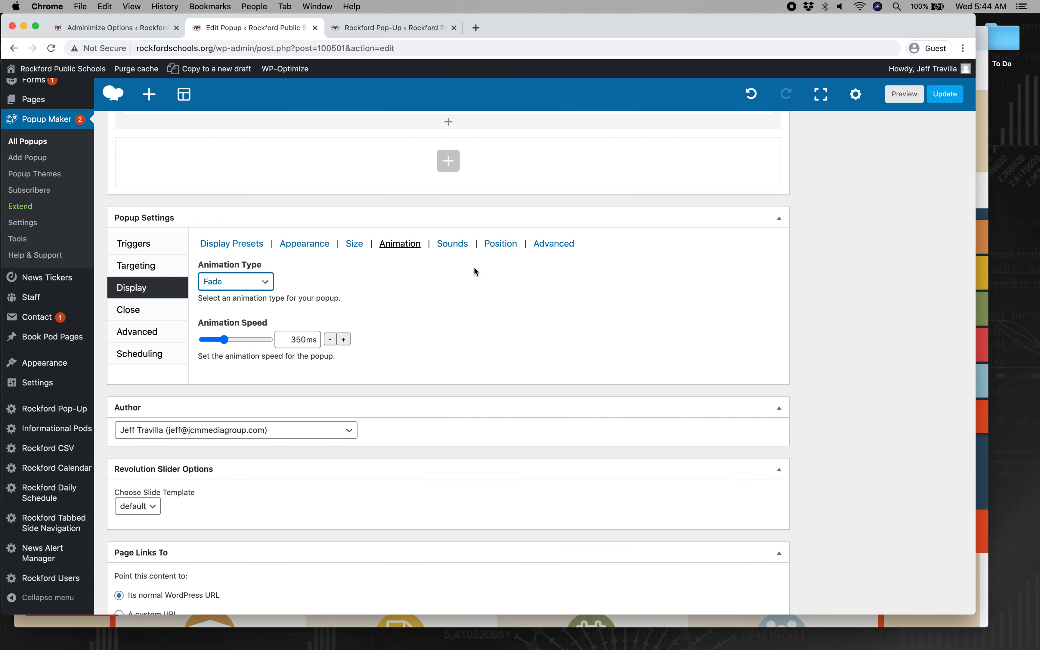
click(455, 243)
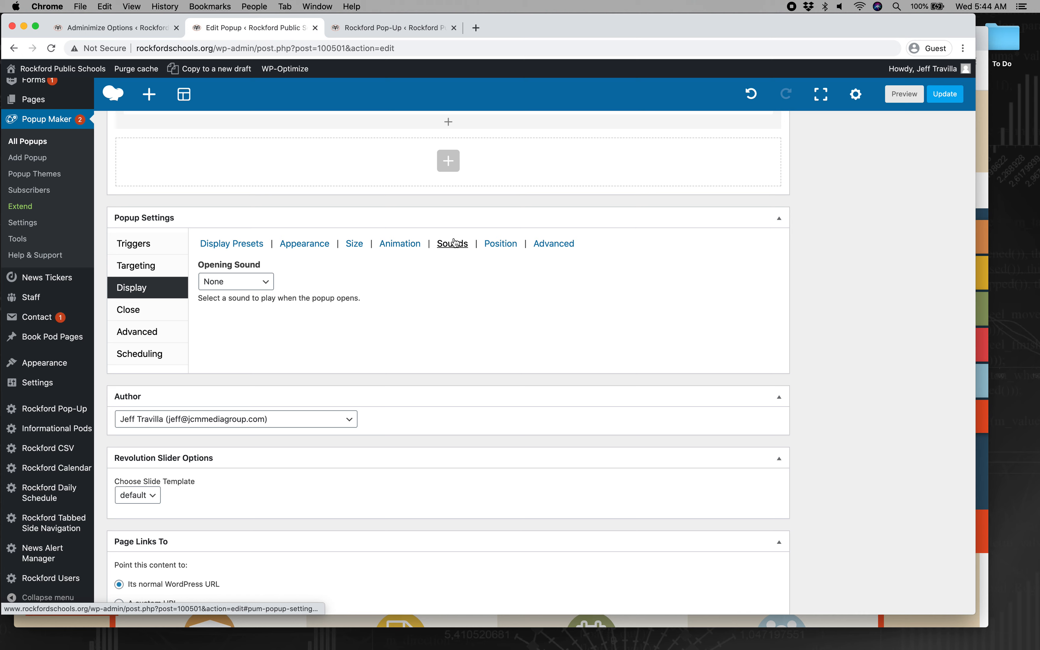
click(266, 280)
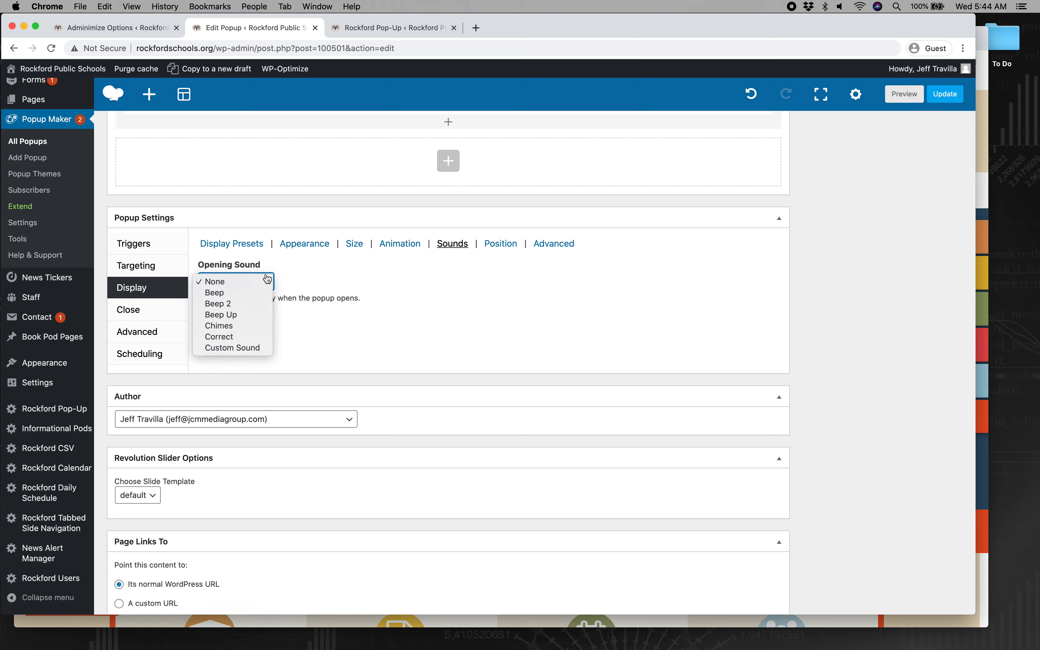
click(380, 275)
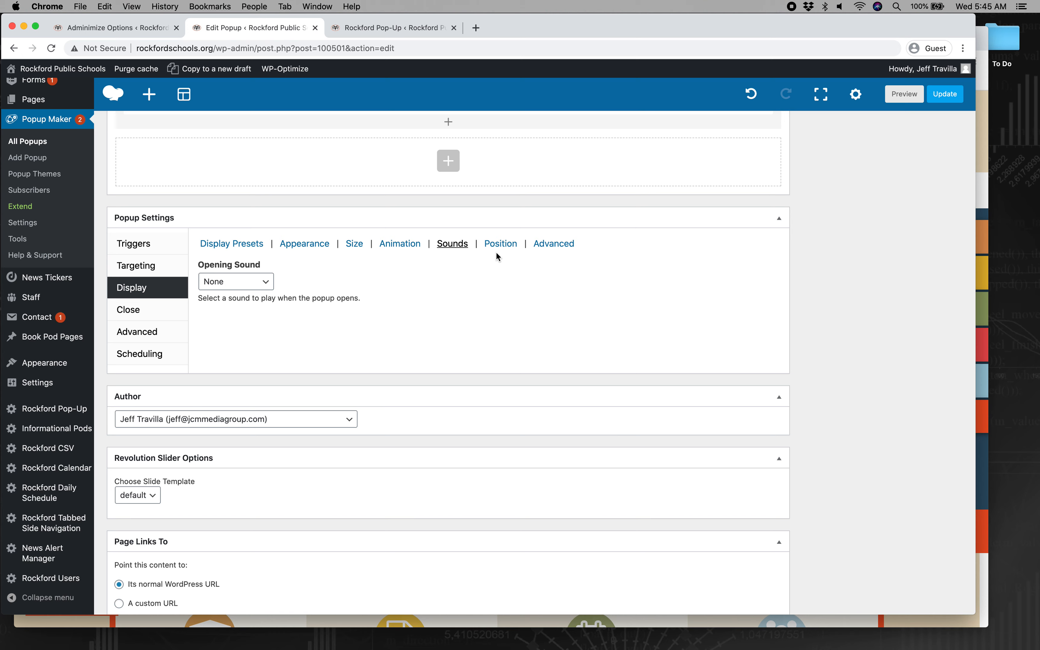
Step: Review the popup's position and advanced display settings, trying out the Stackable option and leaving it off
click(506, 249)
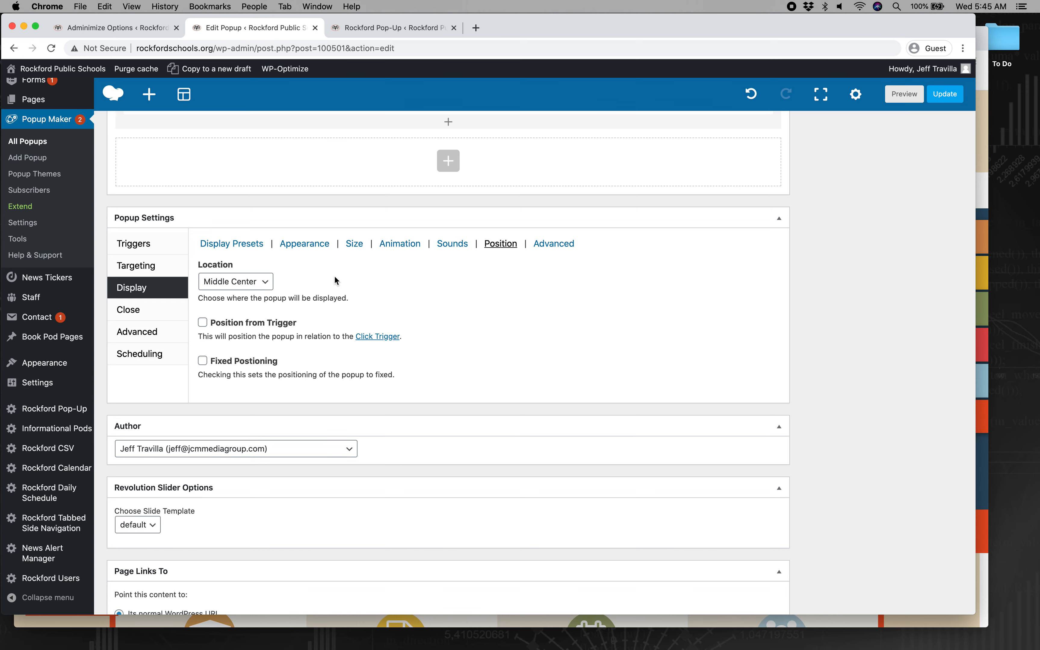
click(568, 250)
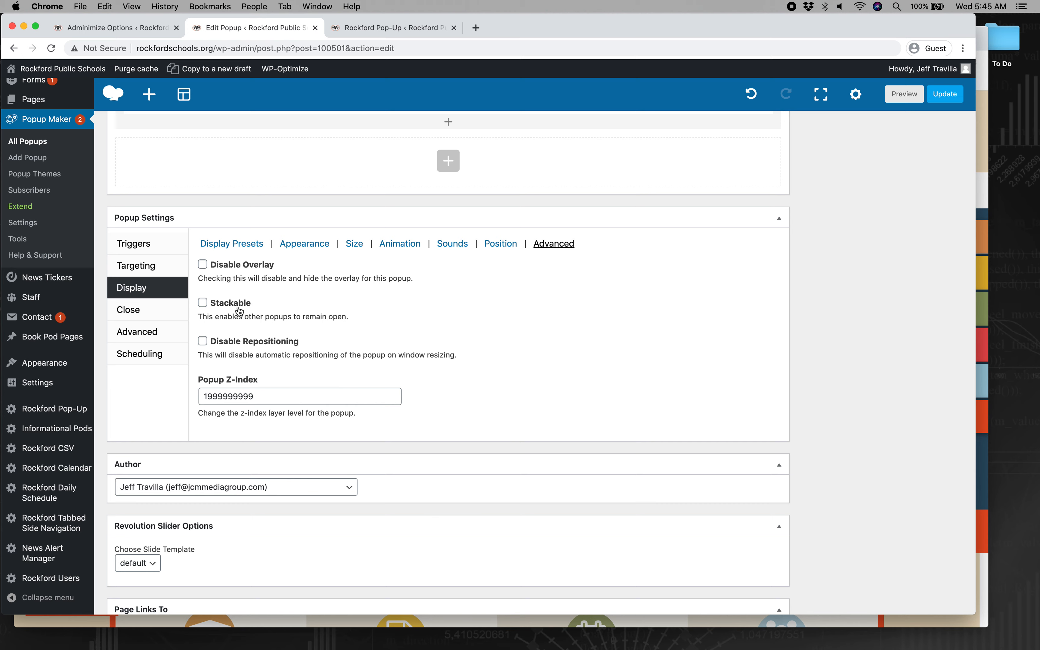
click(239, 308)
click(236, 307)
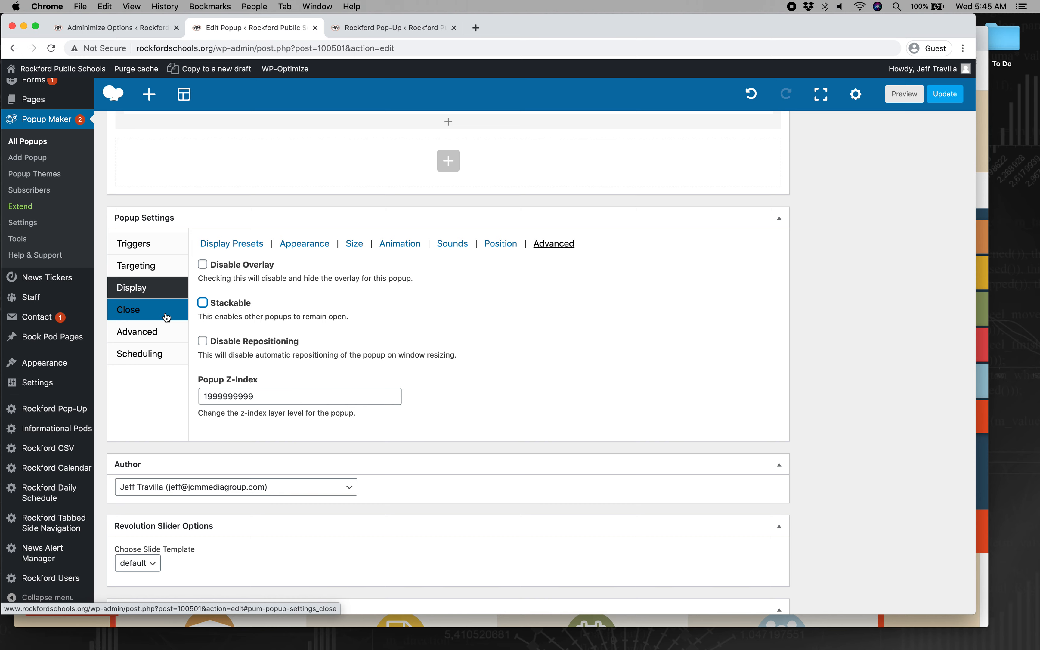
click(204, 303)
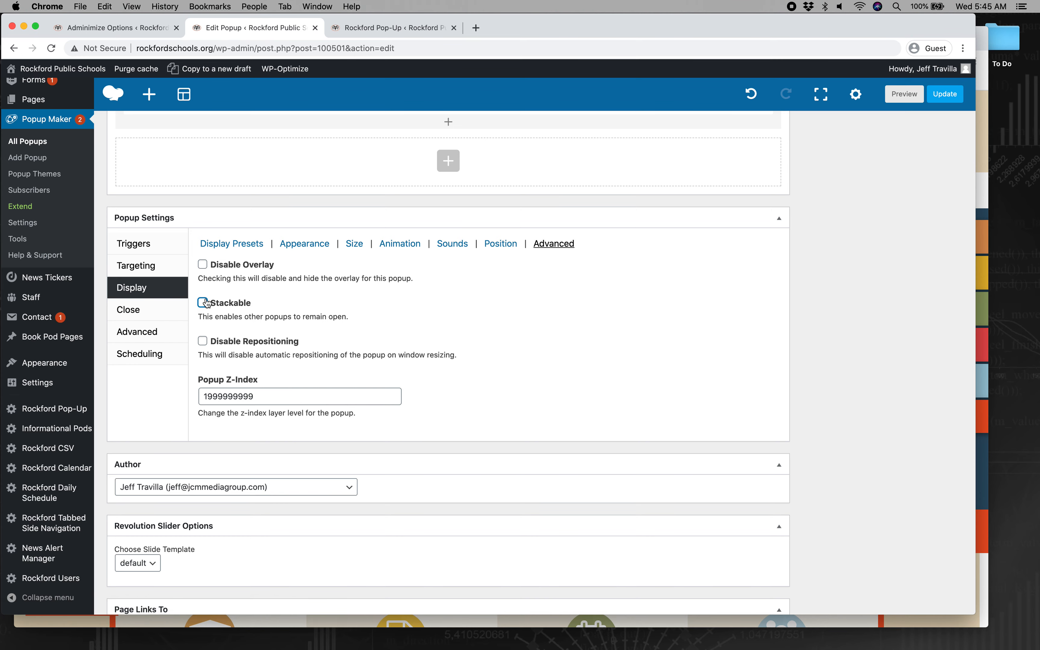
Step: Review the popup's close button settings and alternate closing methods, trying out the Click Overlay to Close option
click(145, 319)
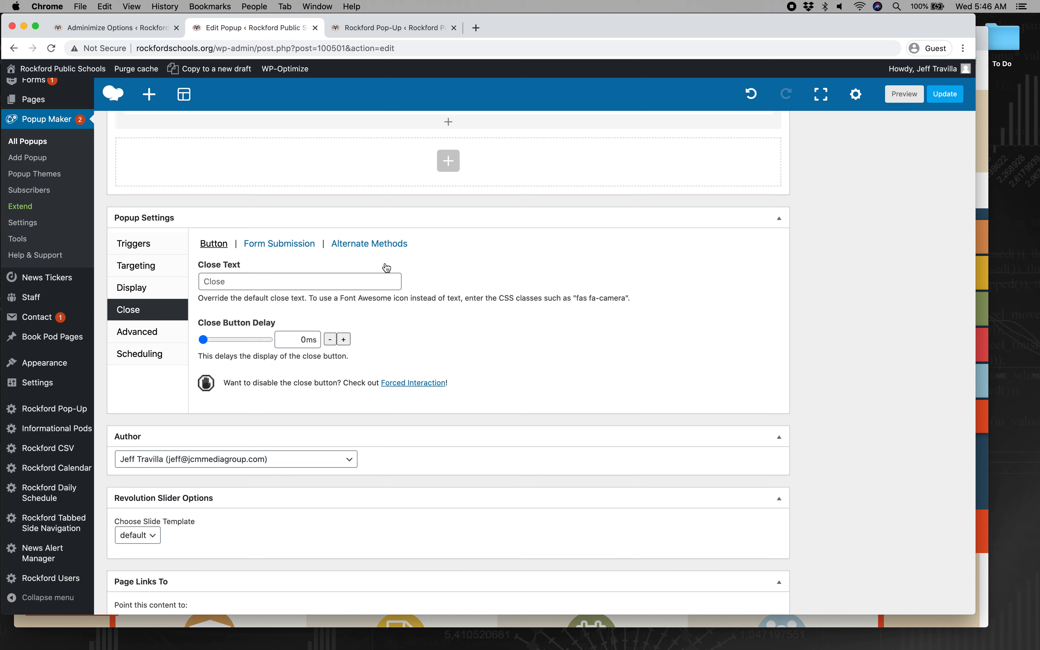
click(384, 245)
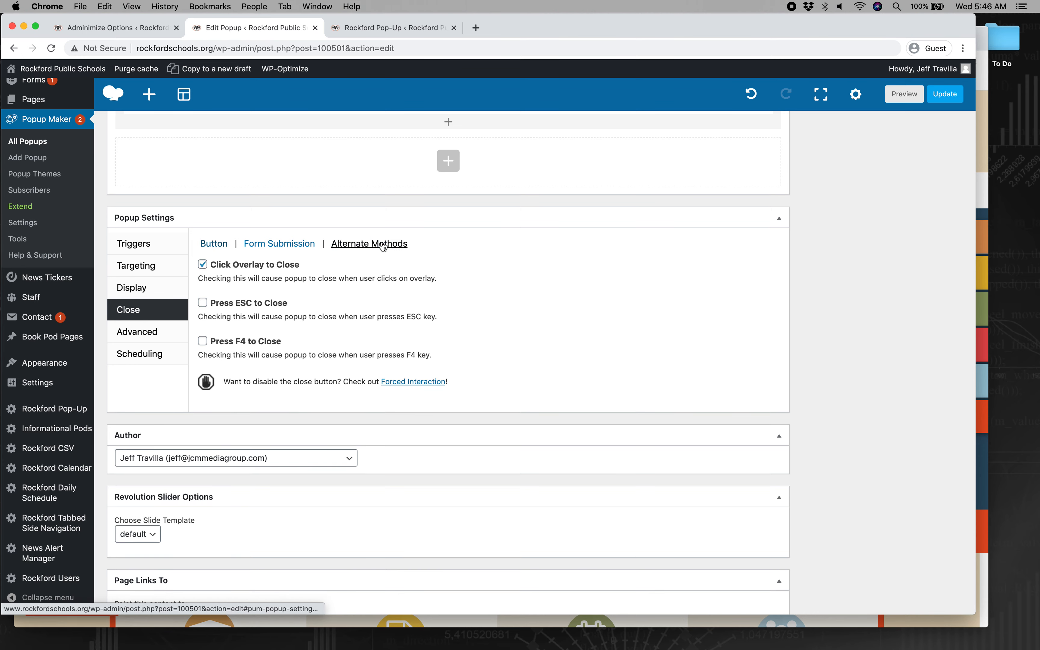
click(218, 268)
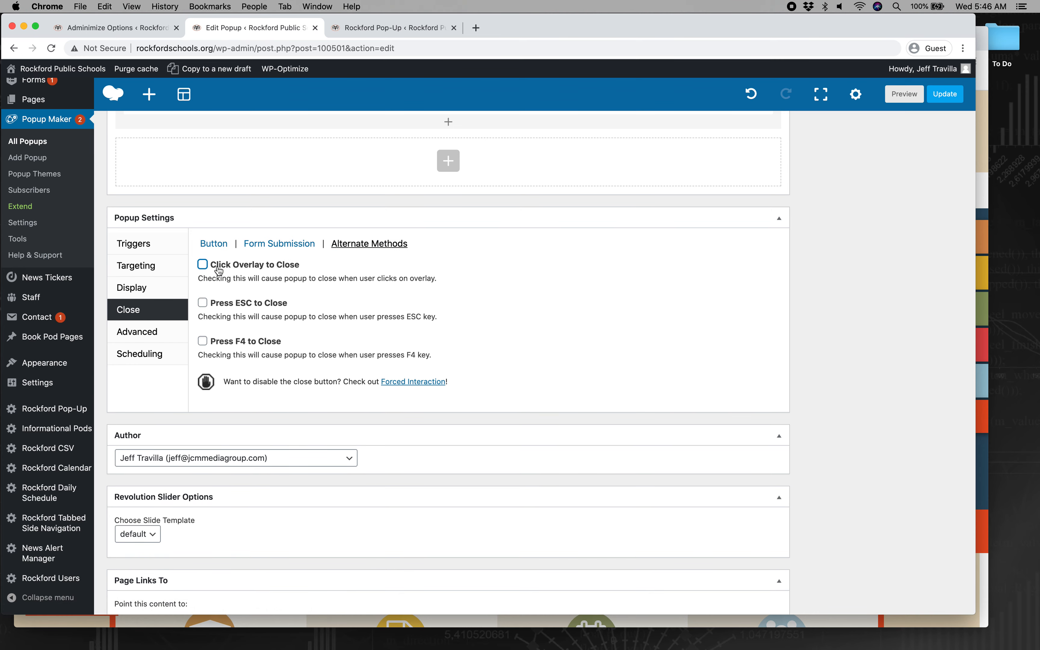
click(390, 28)
click(982, 130)
click(126, 61)
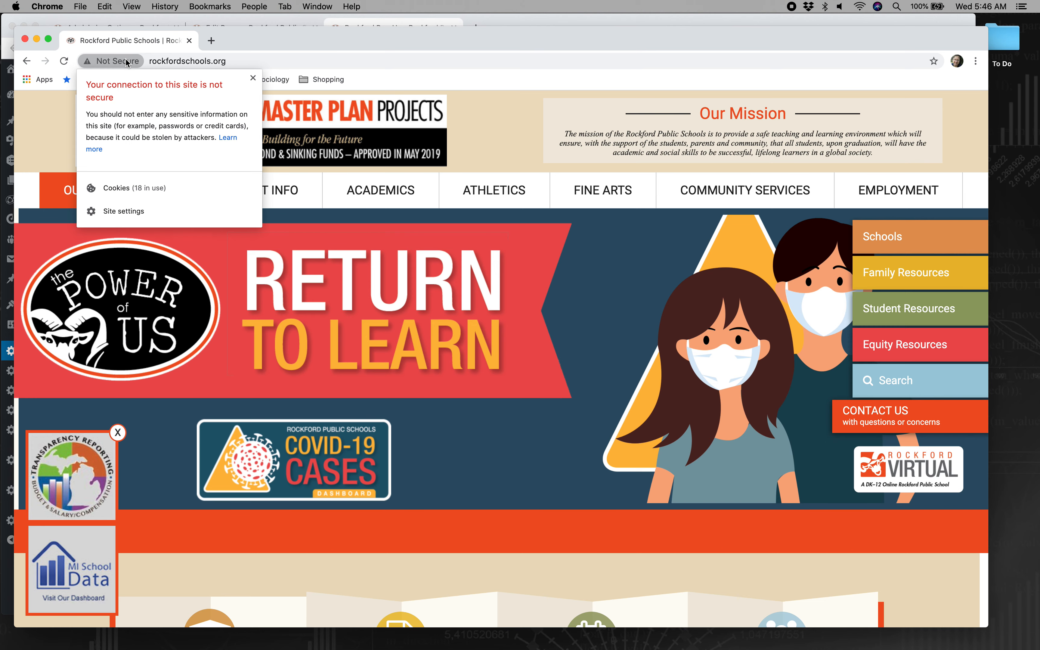
click(144, 192)
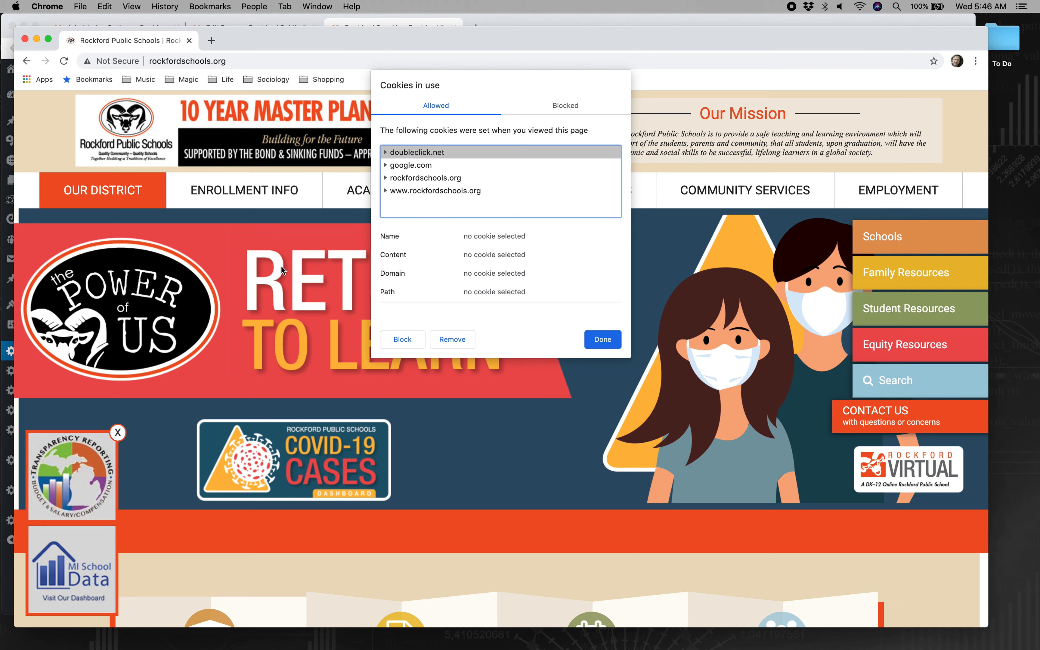
click(603, 341)
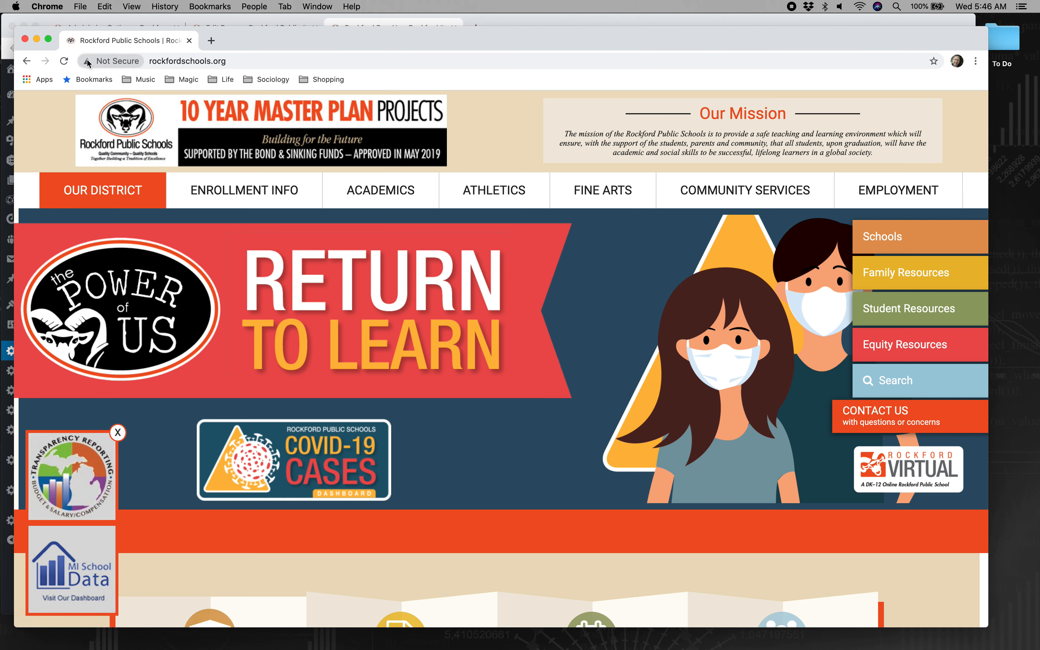
click(134, 60)
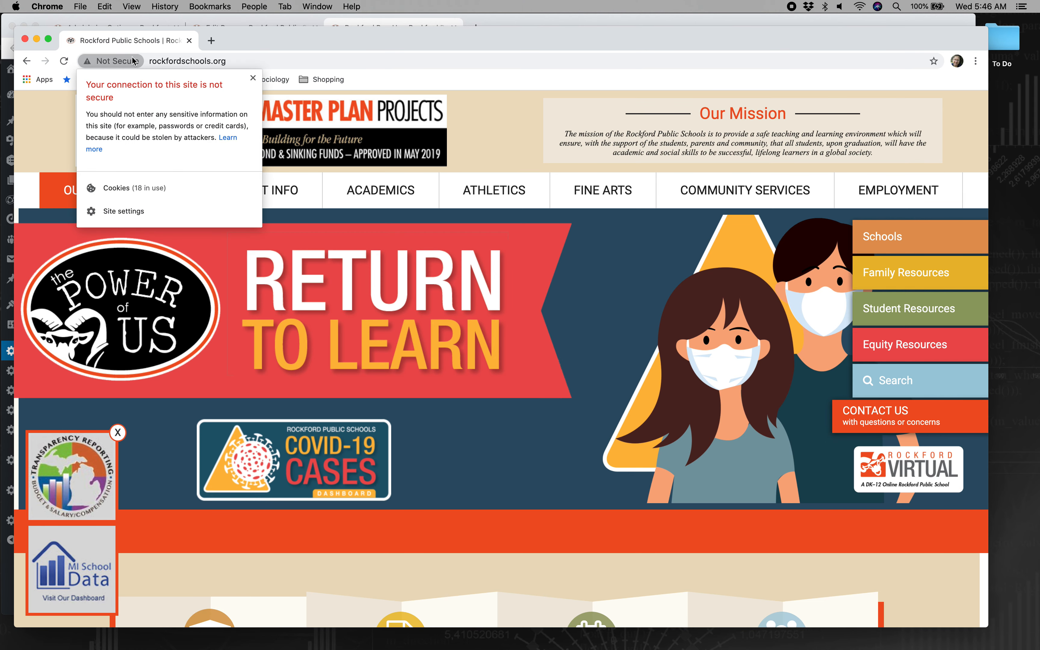
click(158, 189)
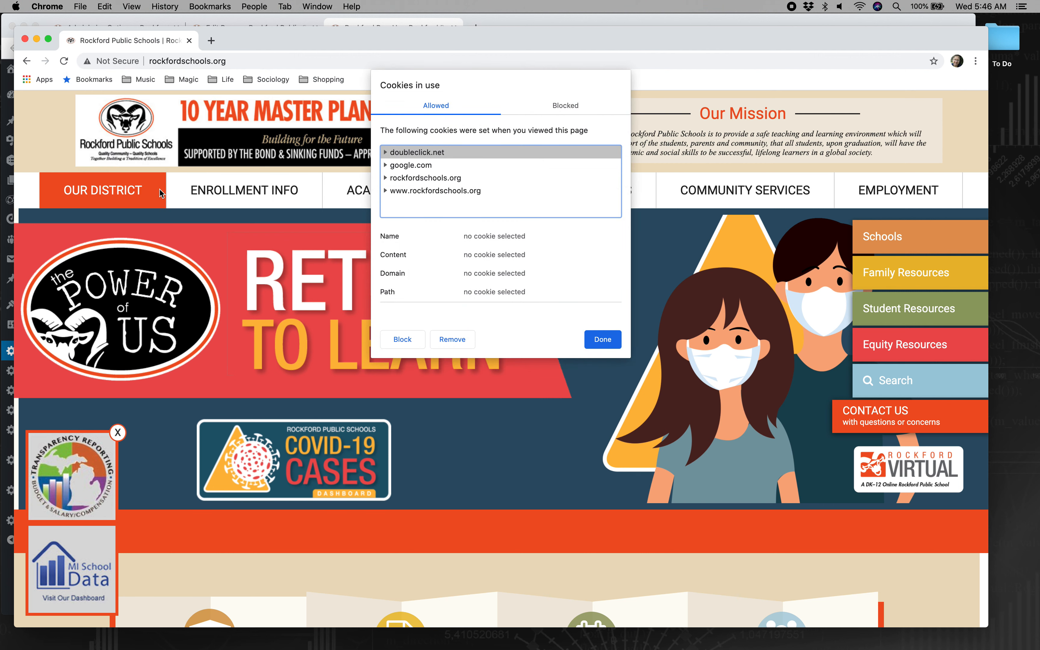
click(389, 193)
Step: Return to the popup editor and check the popup's cookie name in its trigger settings
key(ctrl+Up)
click(598, 508)
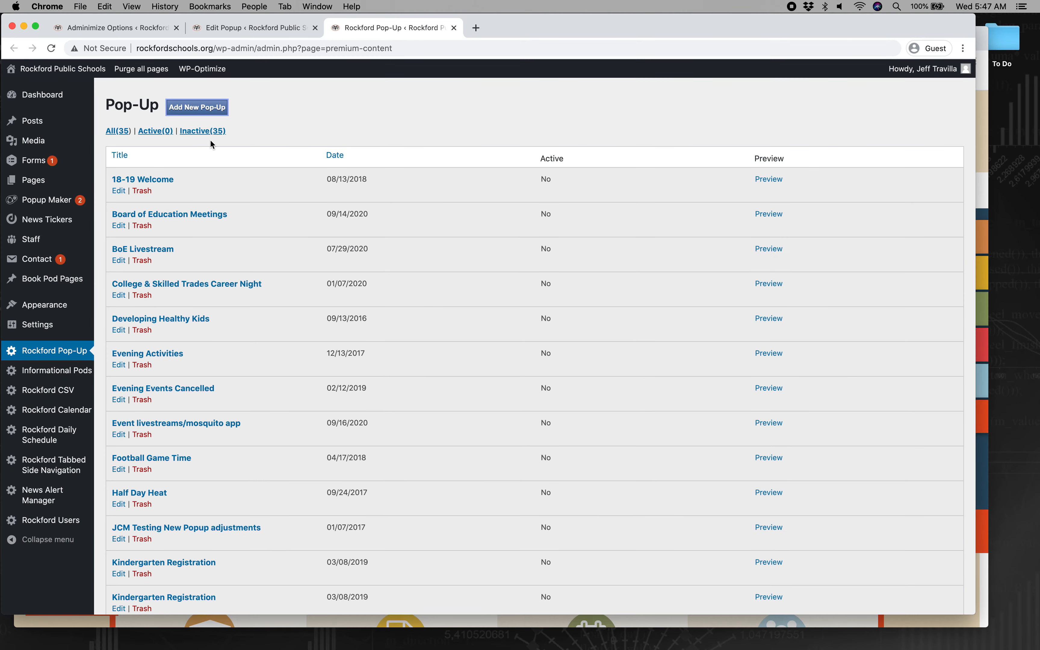
click(226, 34)
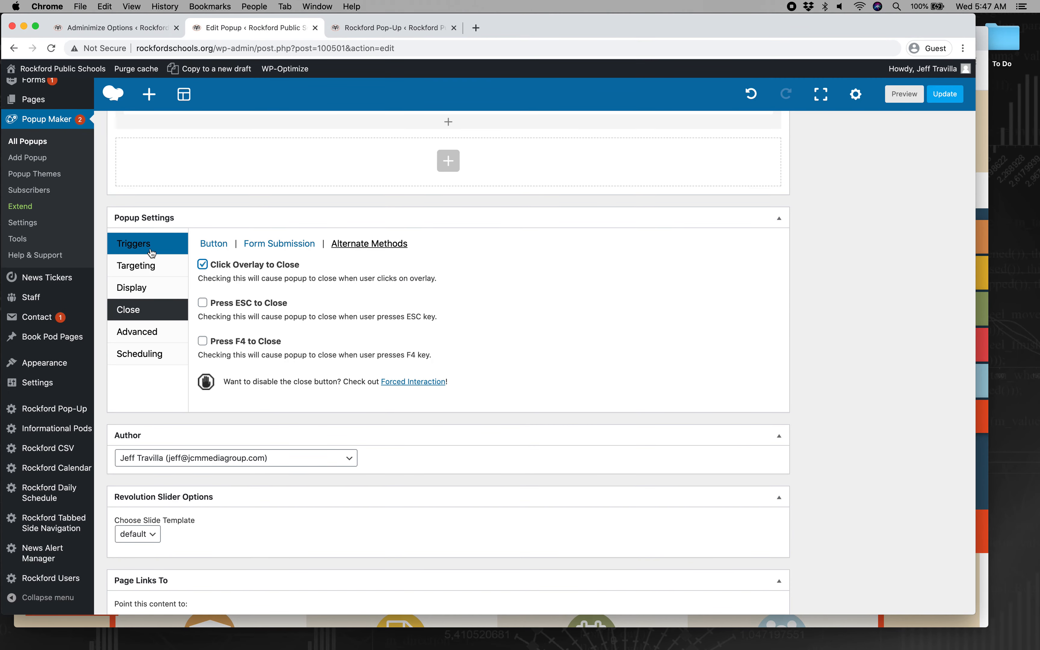
click(148, 244)
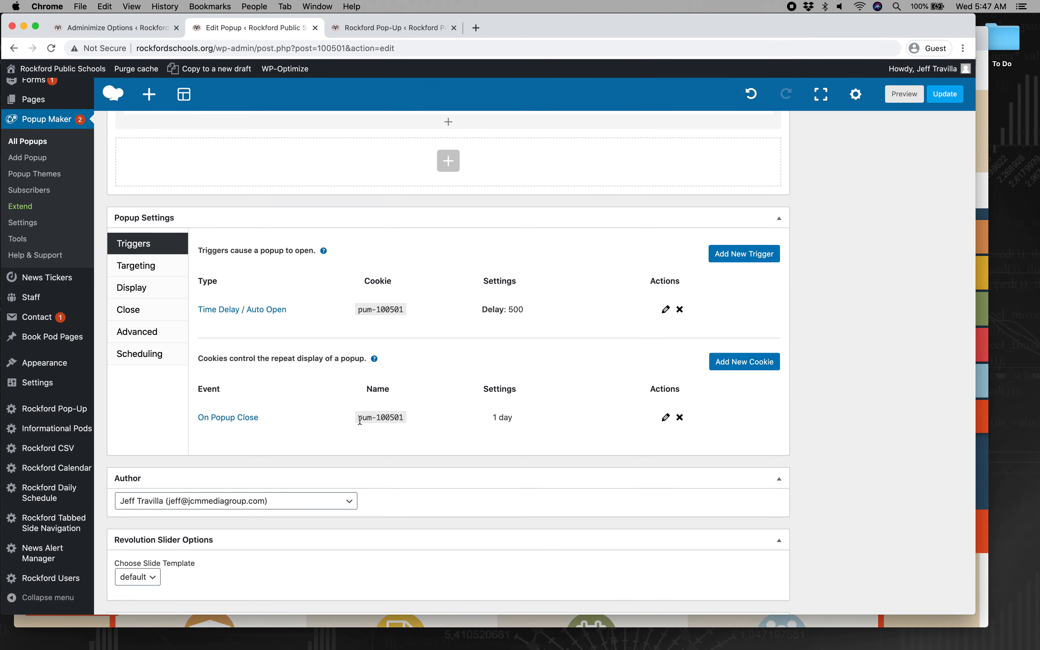
Step: Switch back to the live site and reload its home page to display the popup
key(ctrl+Up)
click(610, 347)
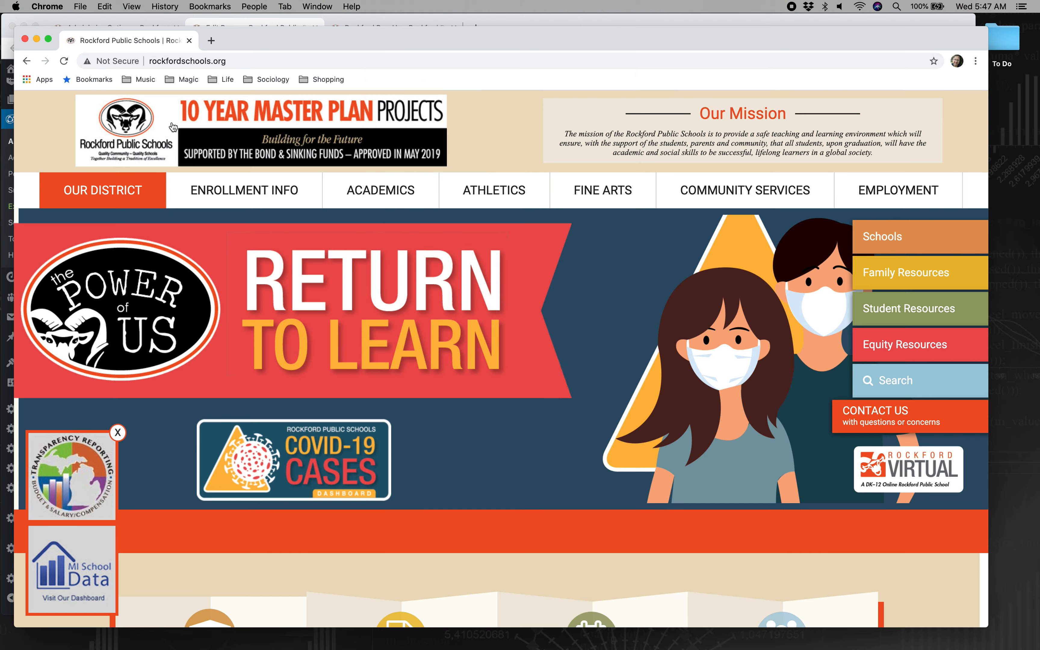
click(63, 62)
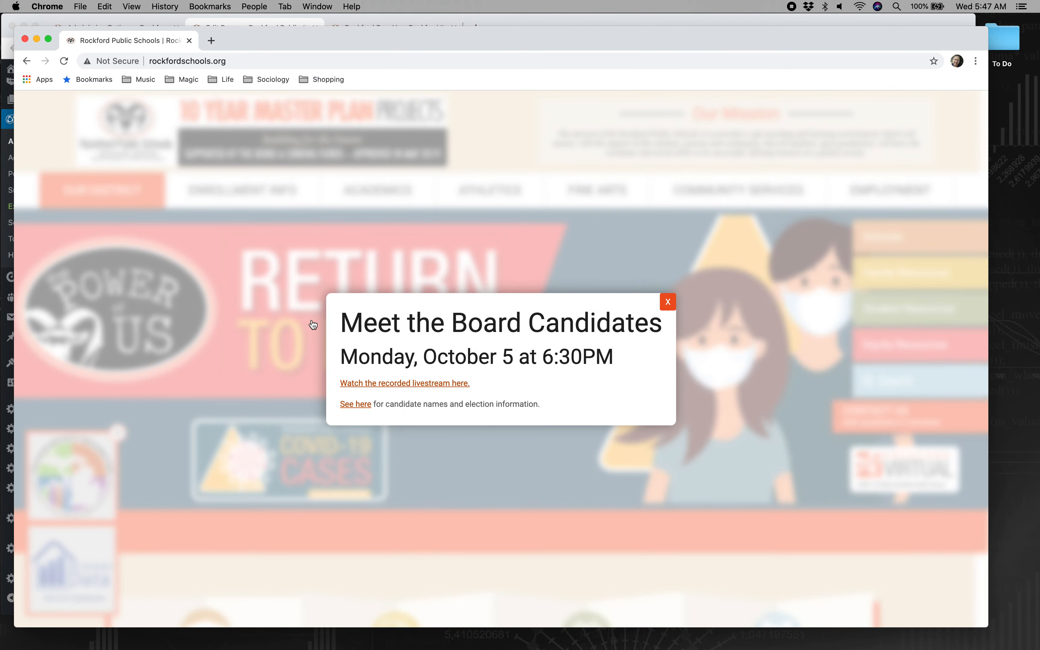
Step: Go back to the editor's alternate closing methods and review Click Overlay to Close, keeping it enabled
key(ctrl+Up)
click(344, 340)
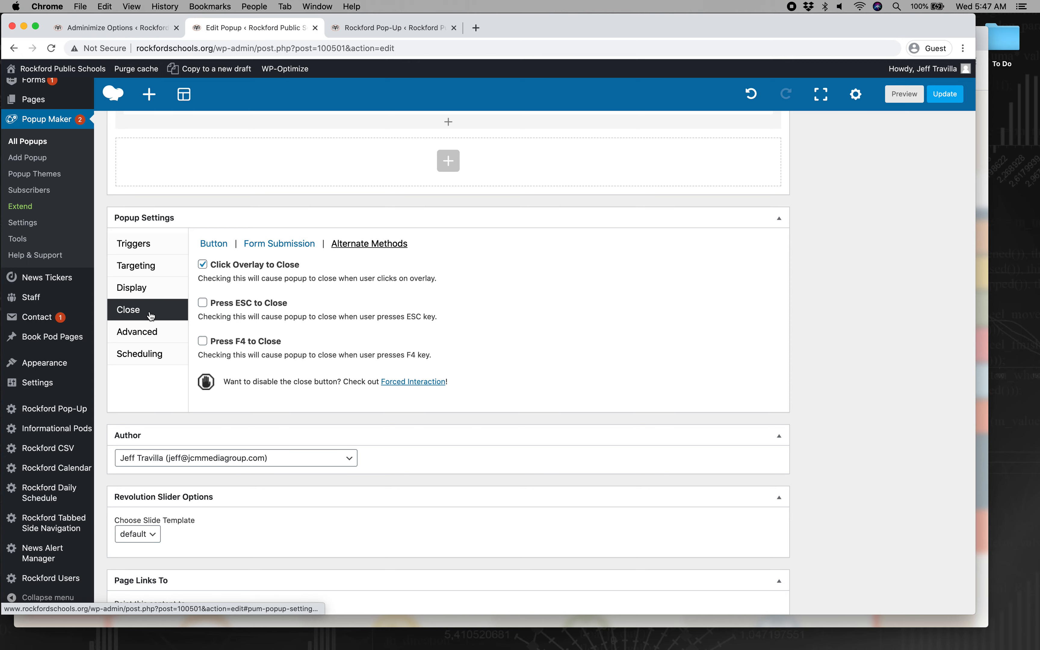
double_click(241, 270)
click(505, 325)
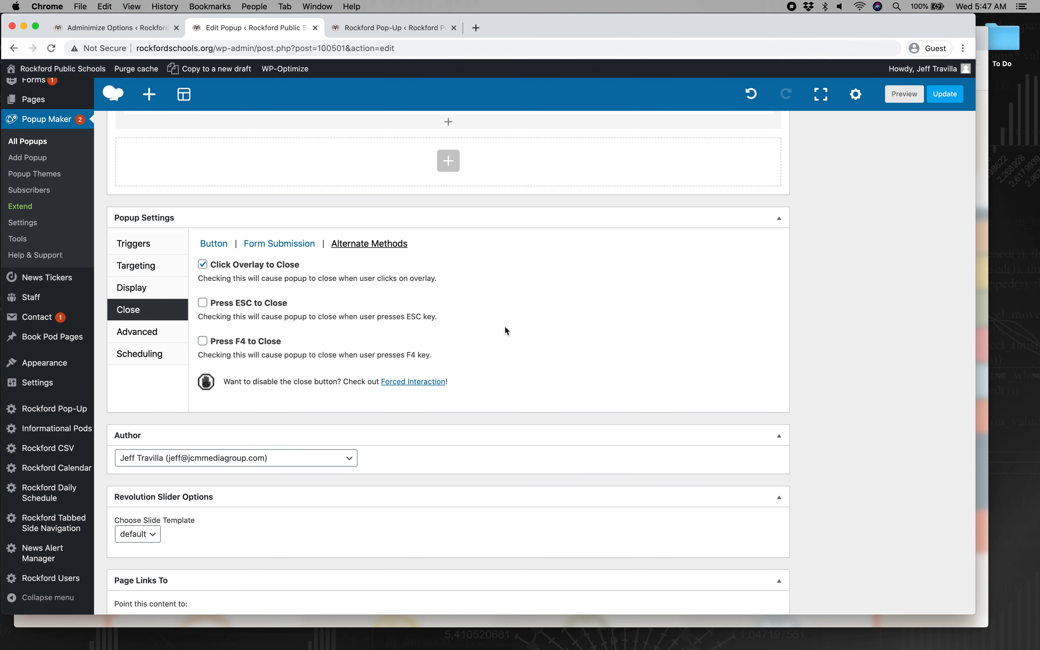
Step: Test closing the Meet the Board Candidates popup on the live site through its overlay
key(ctrl+Up)
click(423, 242)
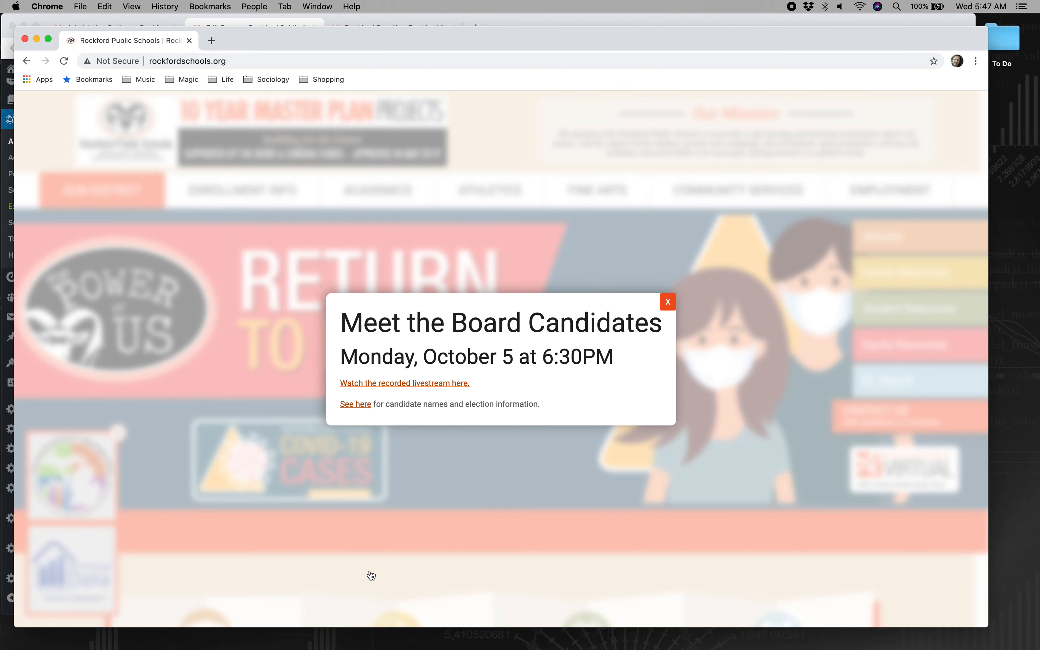
click(831, 490)
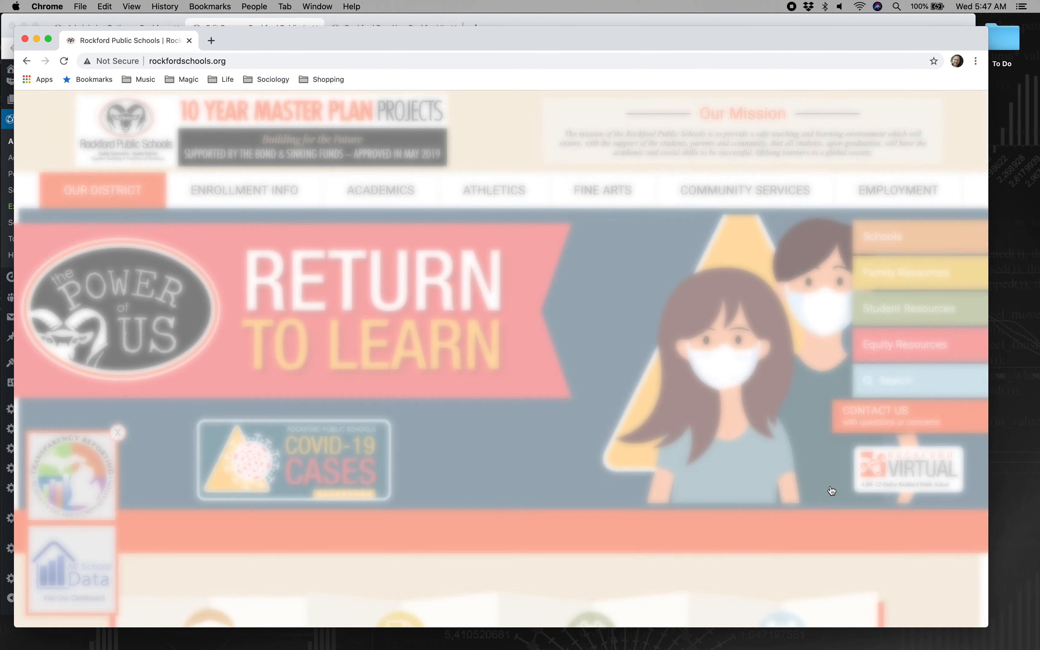
Step: Return to the popup editor and review the popup's Advanced and Scheduling settings
key(ctrl+Up)
click(682, 428)
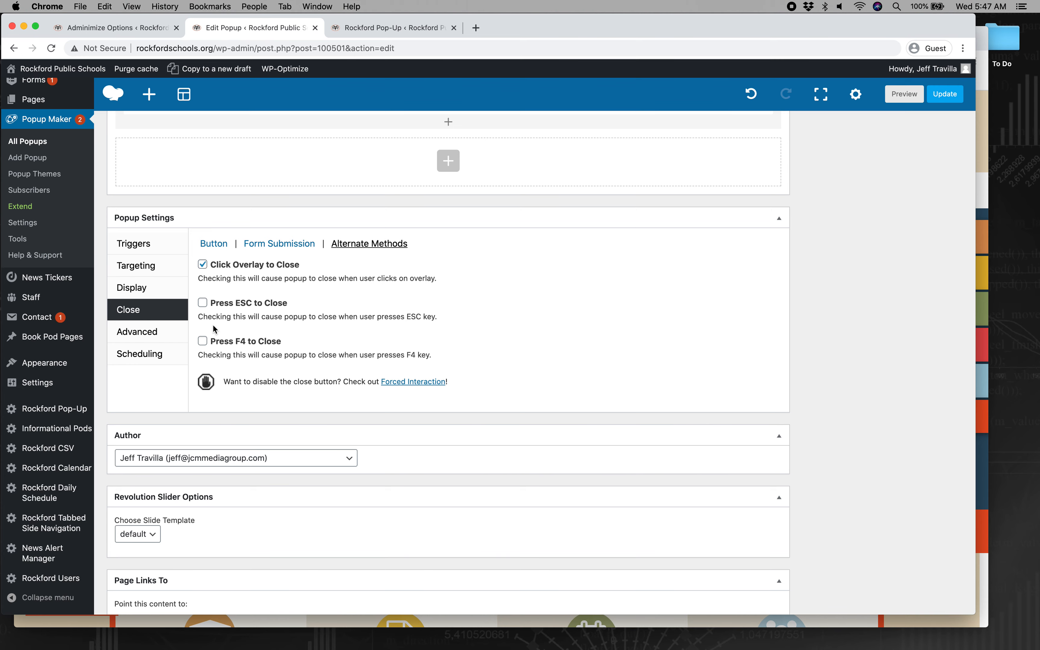
click(137, 333)
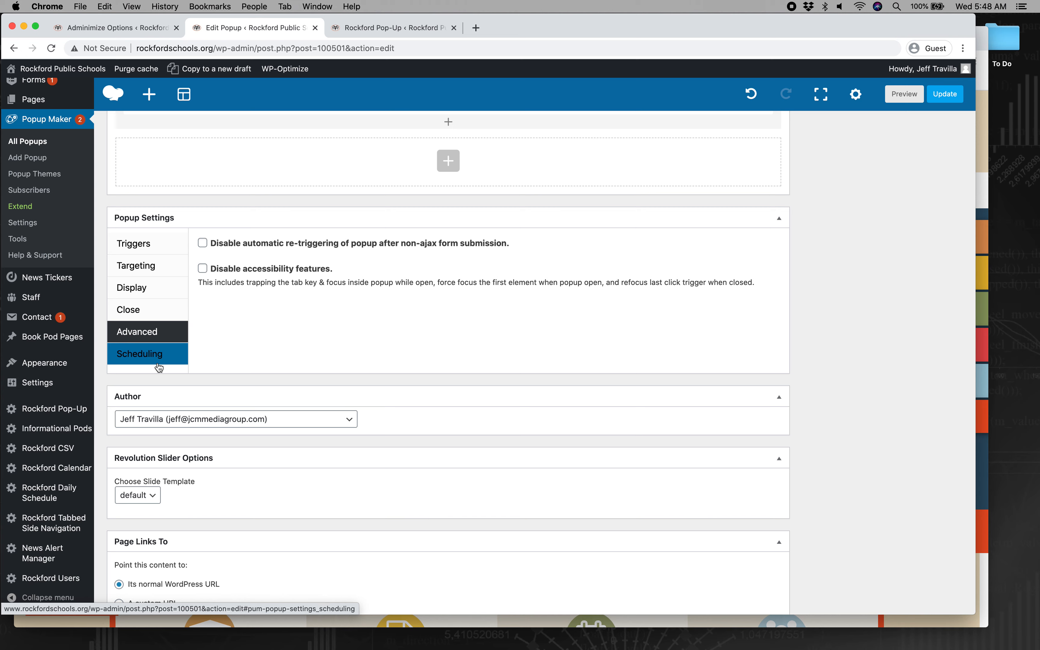
click(159, 367)
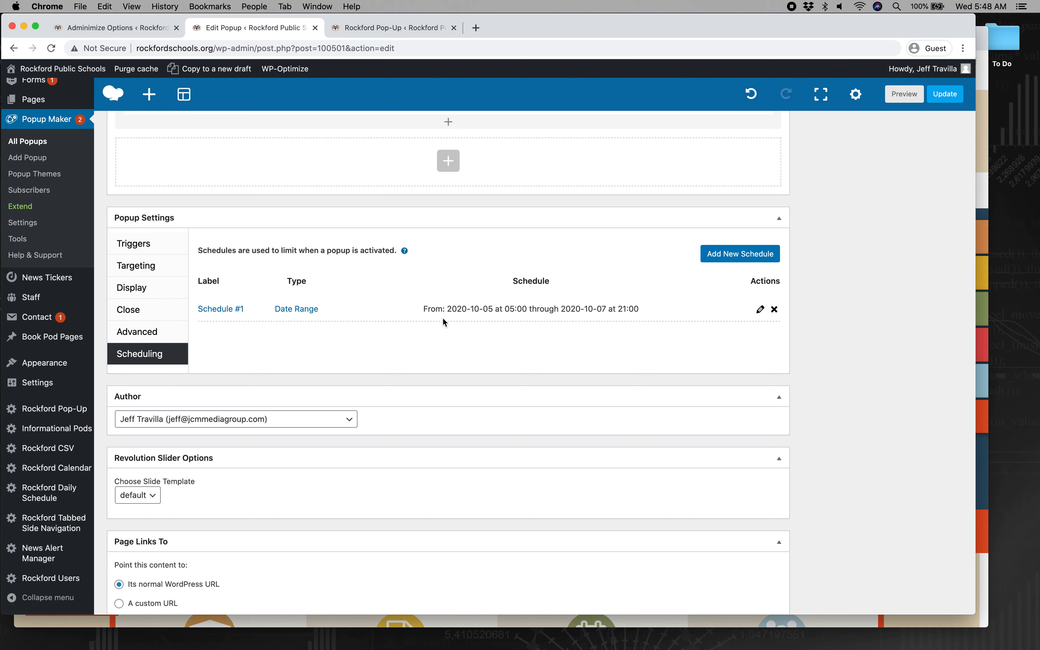
scroll(445, 322, up, 8)
scroll(442, 314, down, 10)
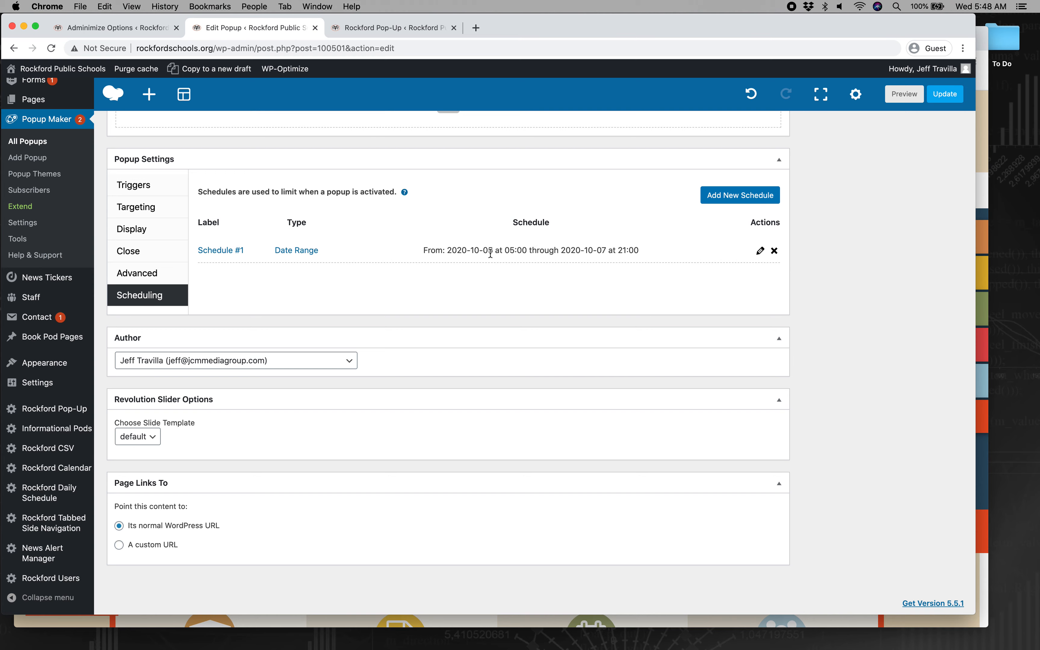
Step: Open the Meet the Candidates entry in Rockford Pop-Up and compare its date range and times with the Popup Maker schedule
click(389, 27)
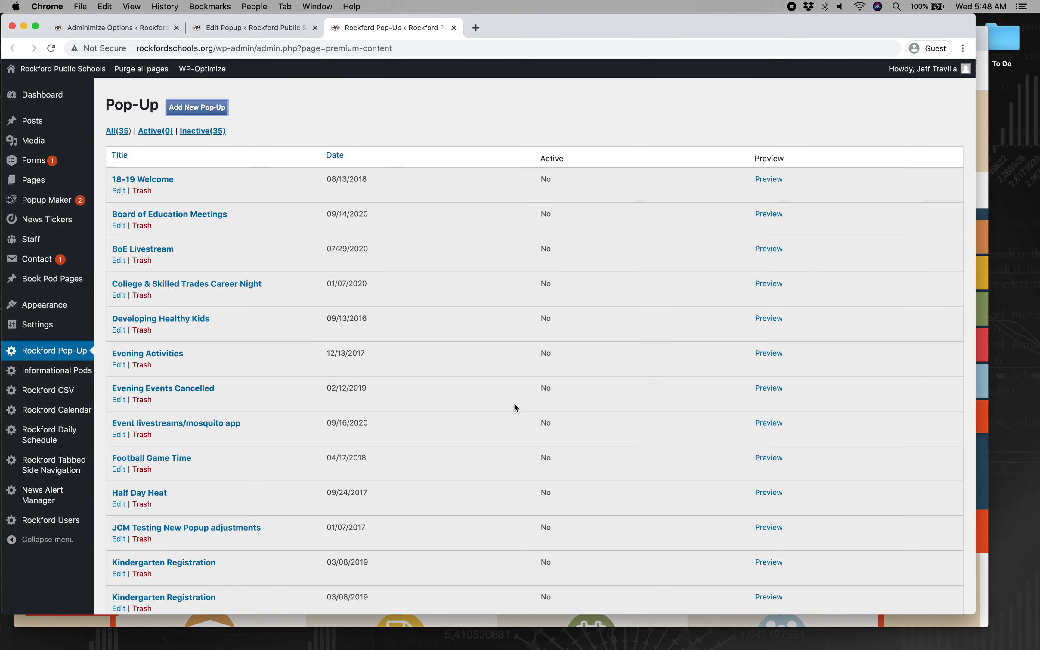
scroll(515, 403, down, 3)
click(185, 538)
click(230, 28)
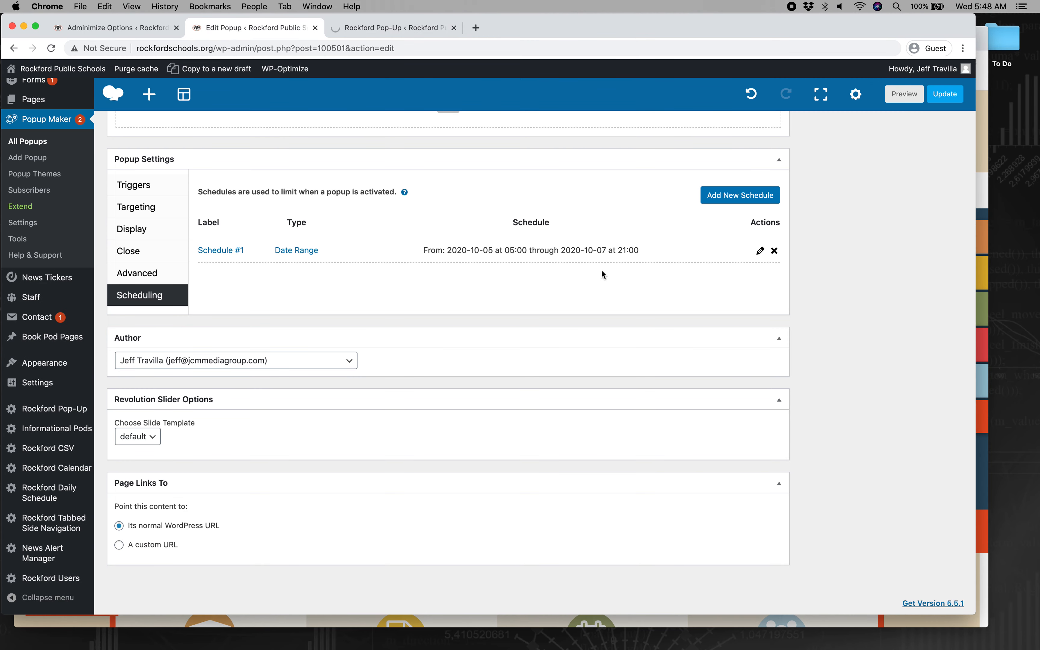
click(389, 36)
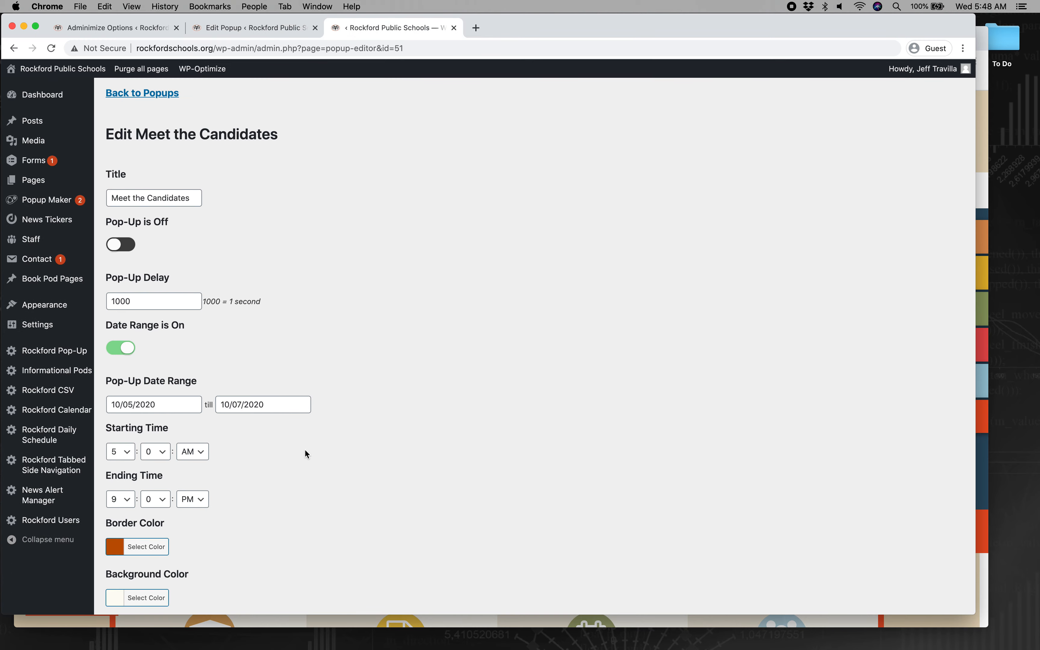
click(267, 26)
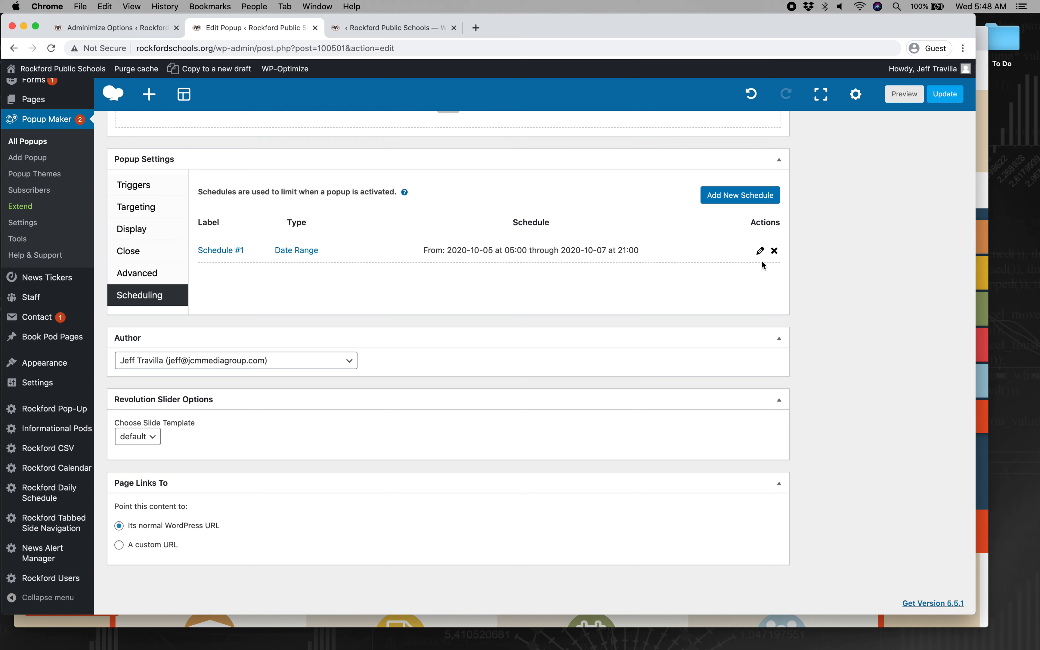
Step: Delete the existing Schedule #1 from the popup and start a new schedule of type Date Range
click(776, 255)
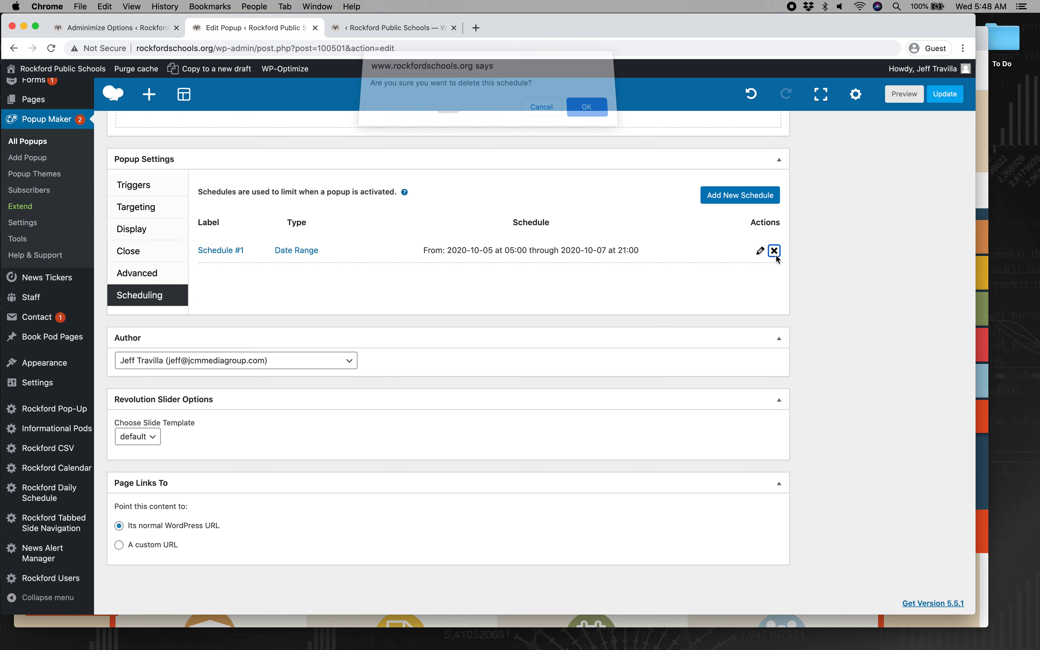
click(594, 112)
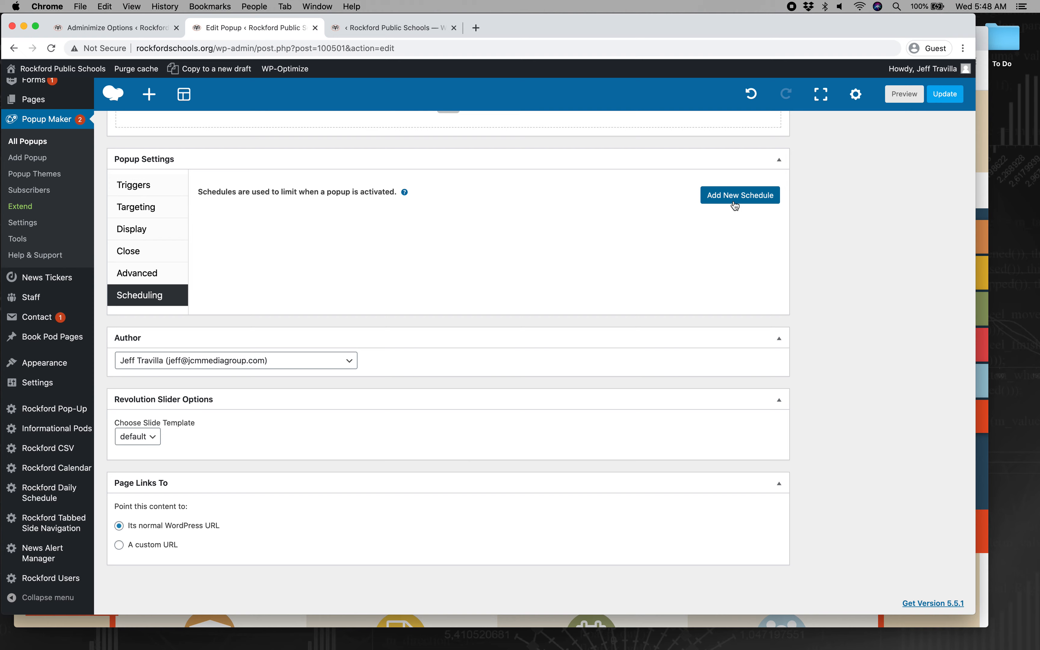
click(735, 196)
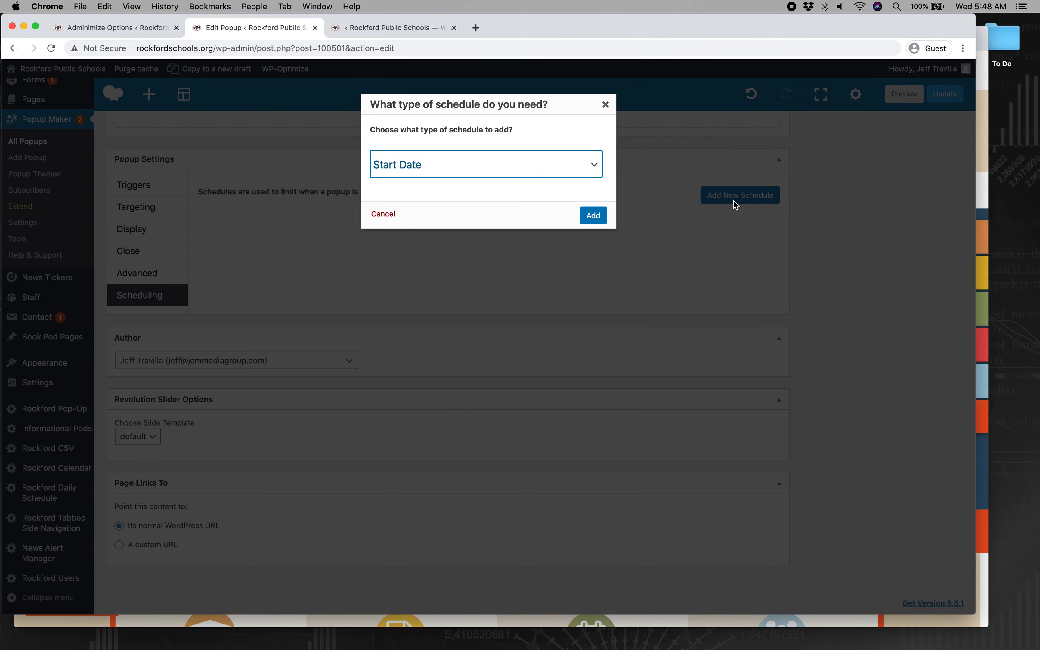
click(478, 166)
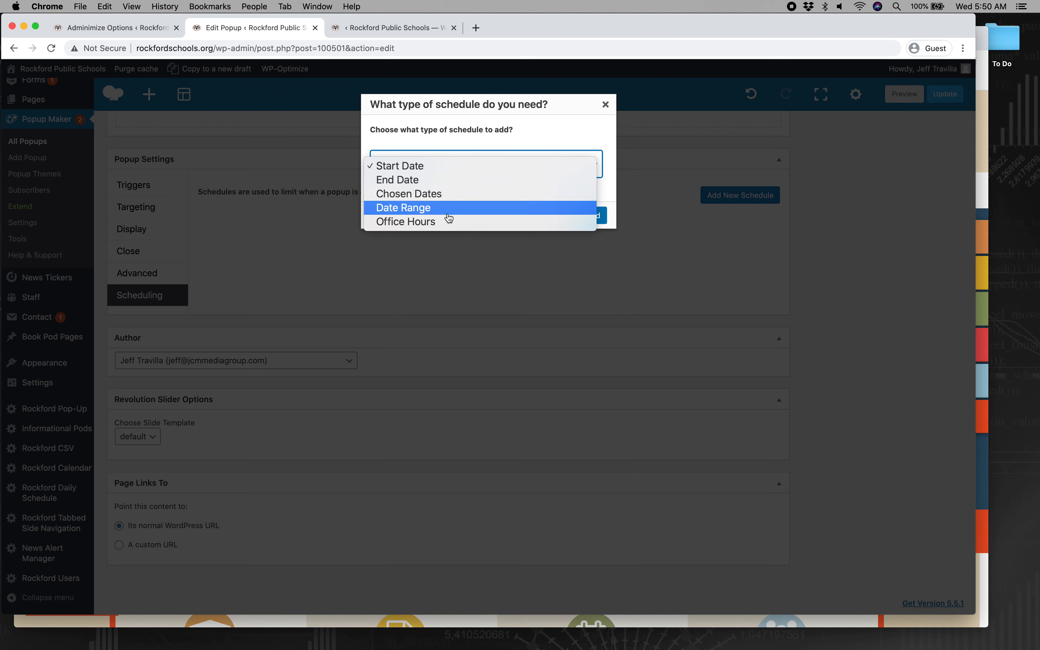
click(449, 214)
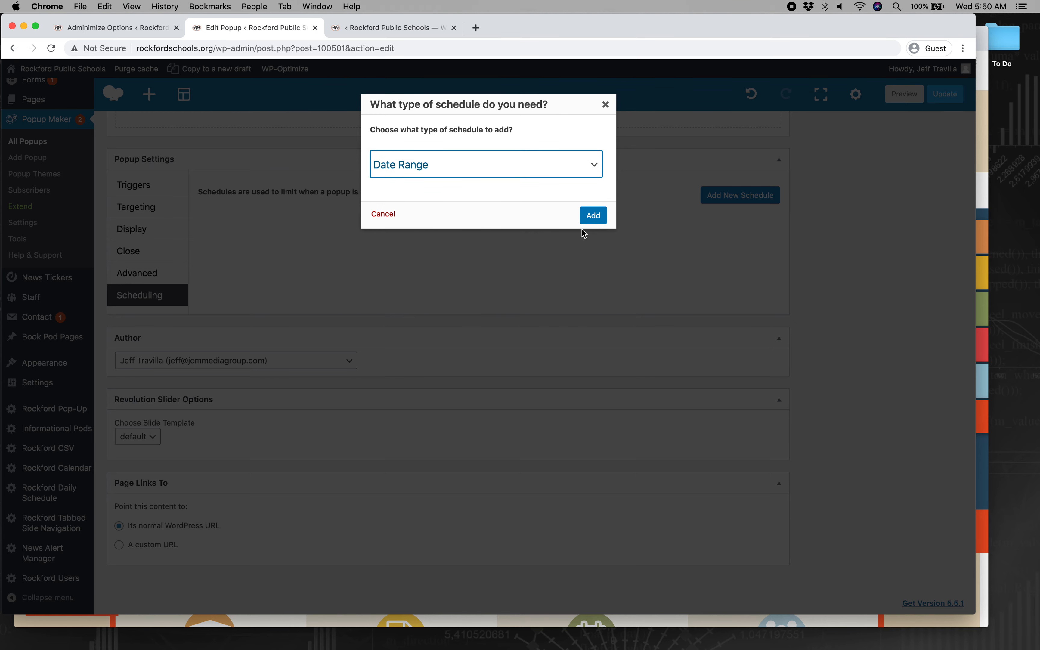
click(594, 217)
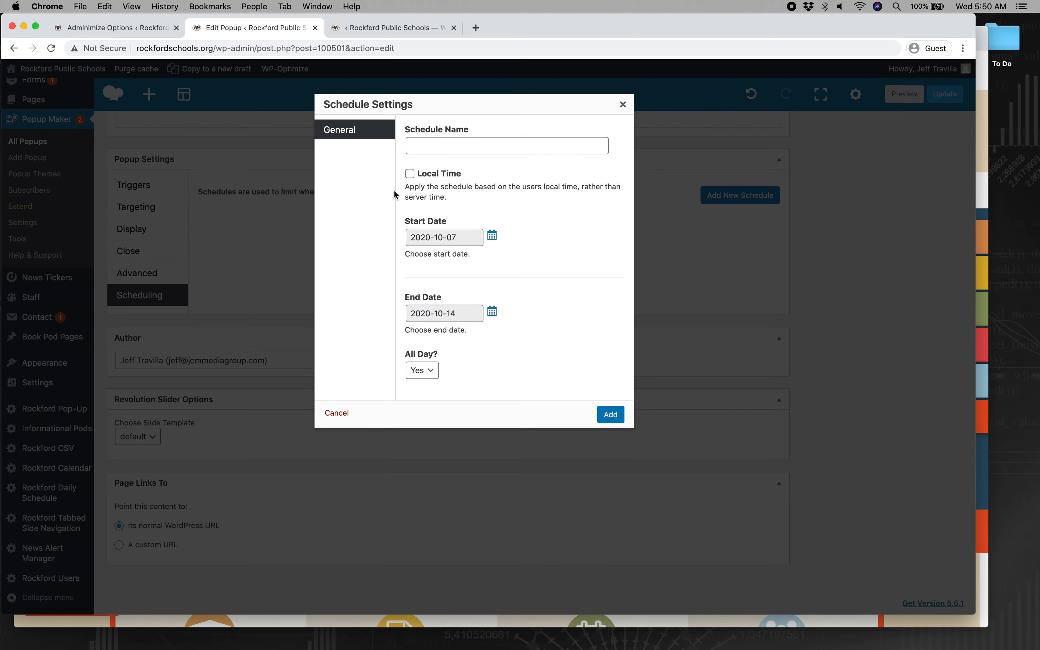
Step: Set All Day to No in the new schedule, trying both options, so that start and end times can be entered
click(427, 179)
click(430, 370)
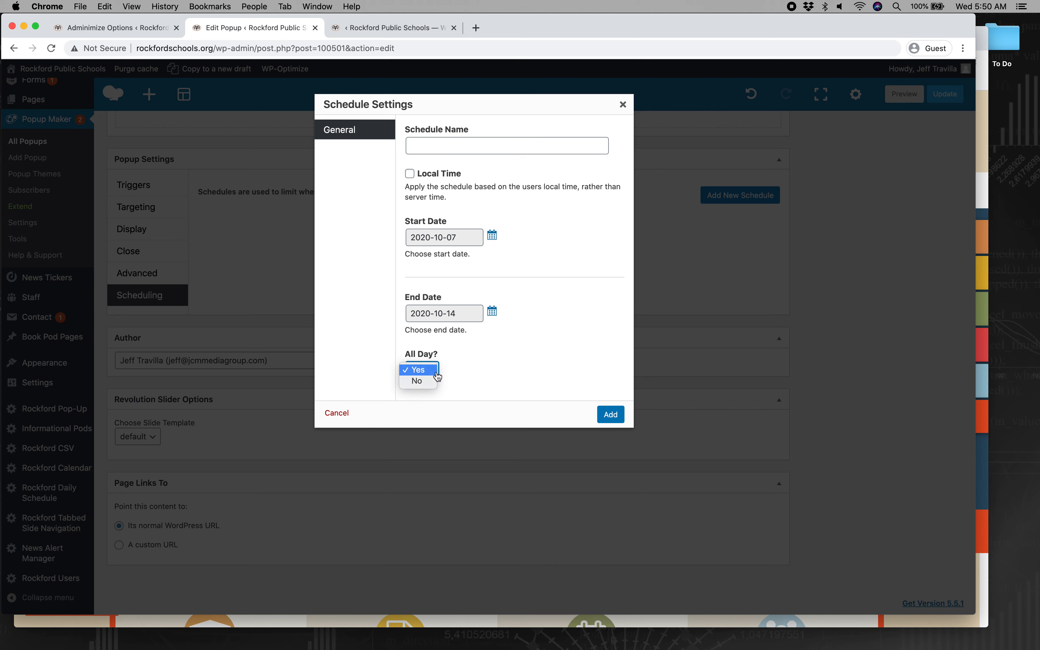
click(418, 382)
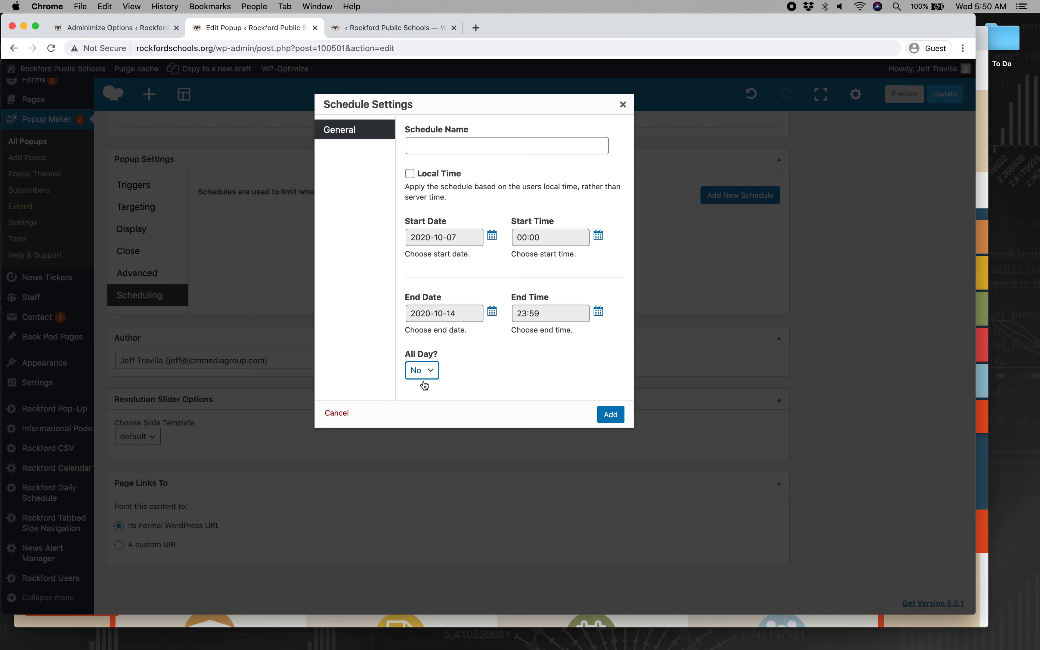
click(426, 381)
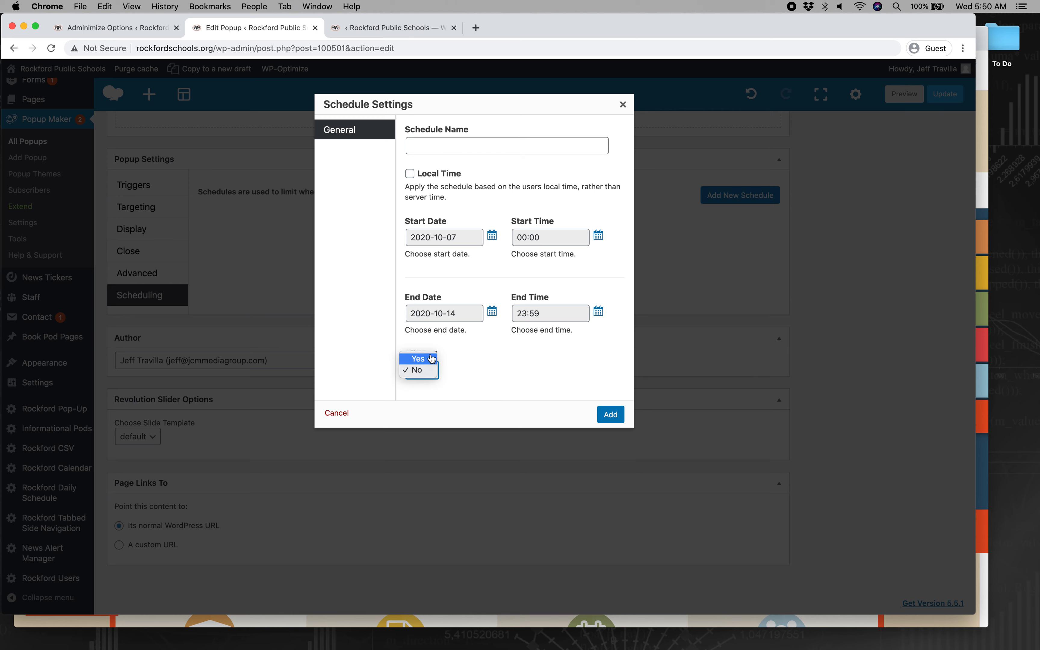
click(431, 361)
click(431, 364)
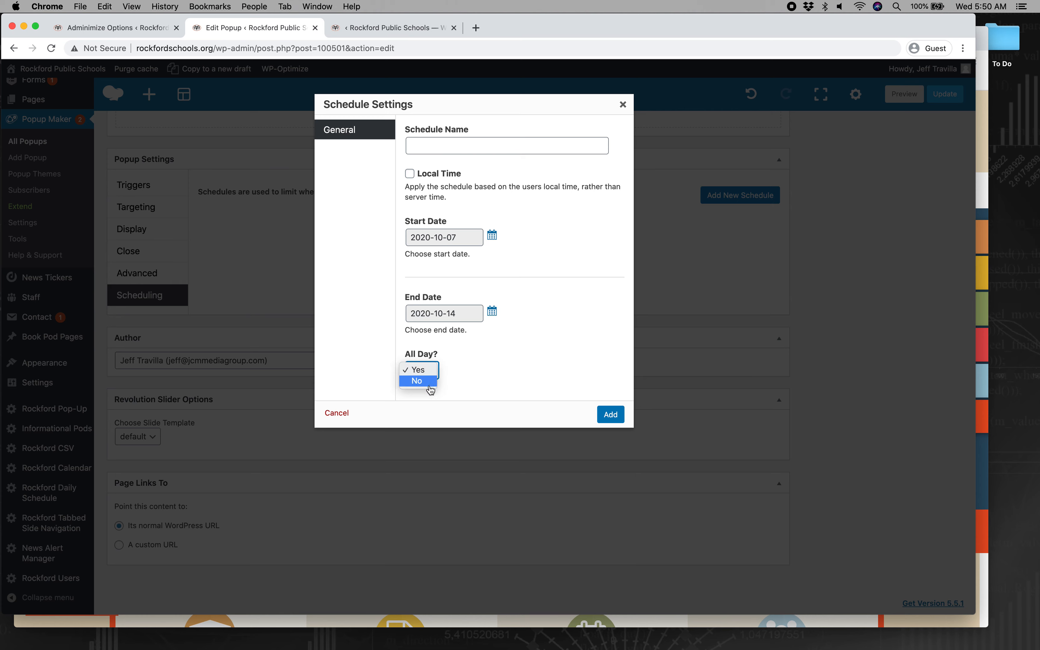
click(430, 381)
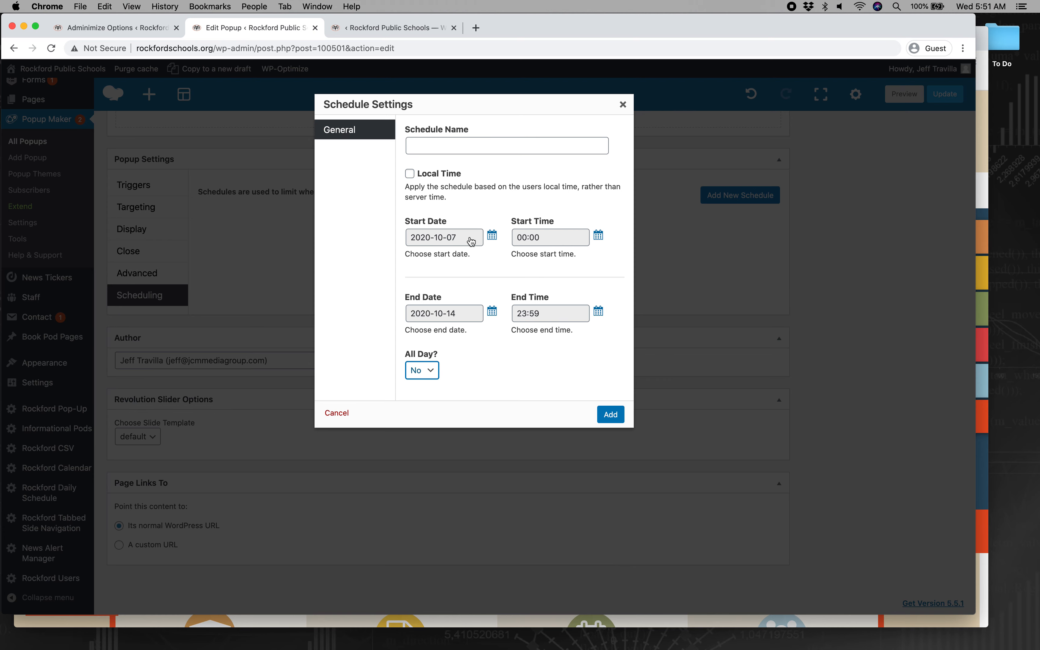
Step: Check the dates in the Rockford Pop-Up entry, and set the schedule's start to 2020-10-05 at 05:00
click(420, 26)
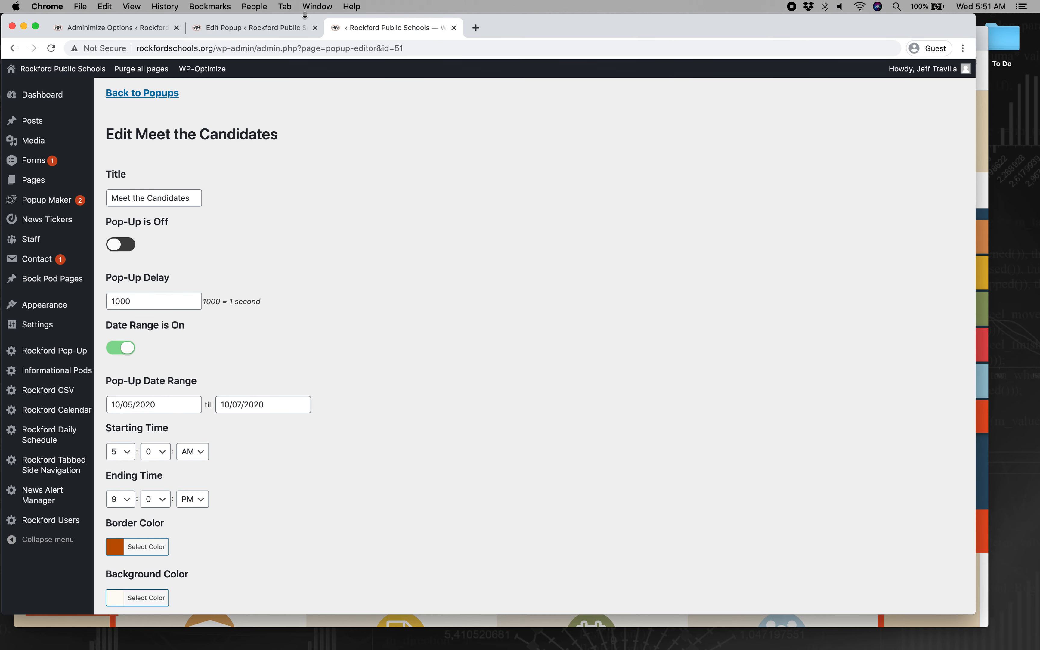
click(292, 22)
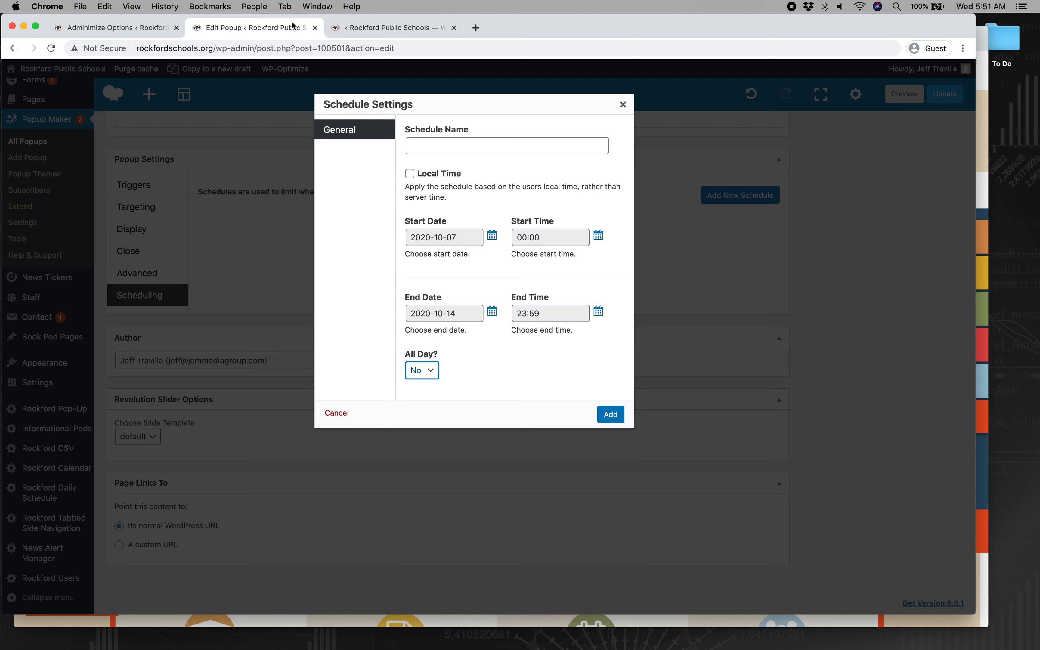
click(463, 235)
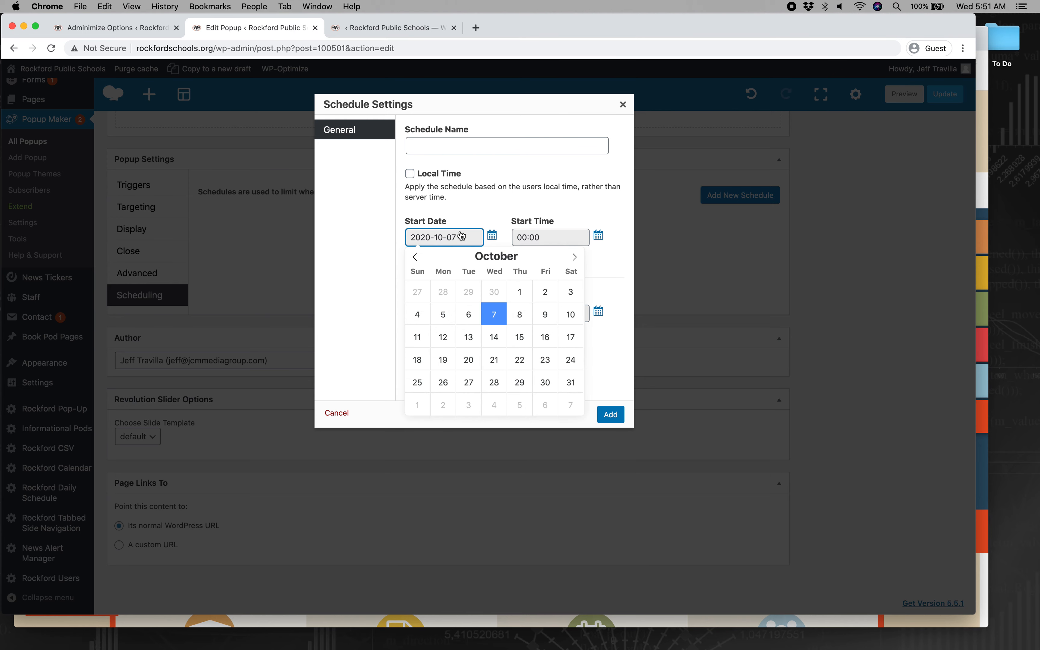
click(440, 318)
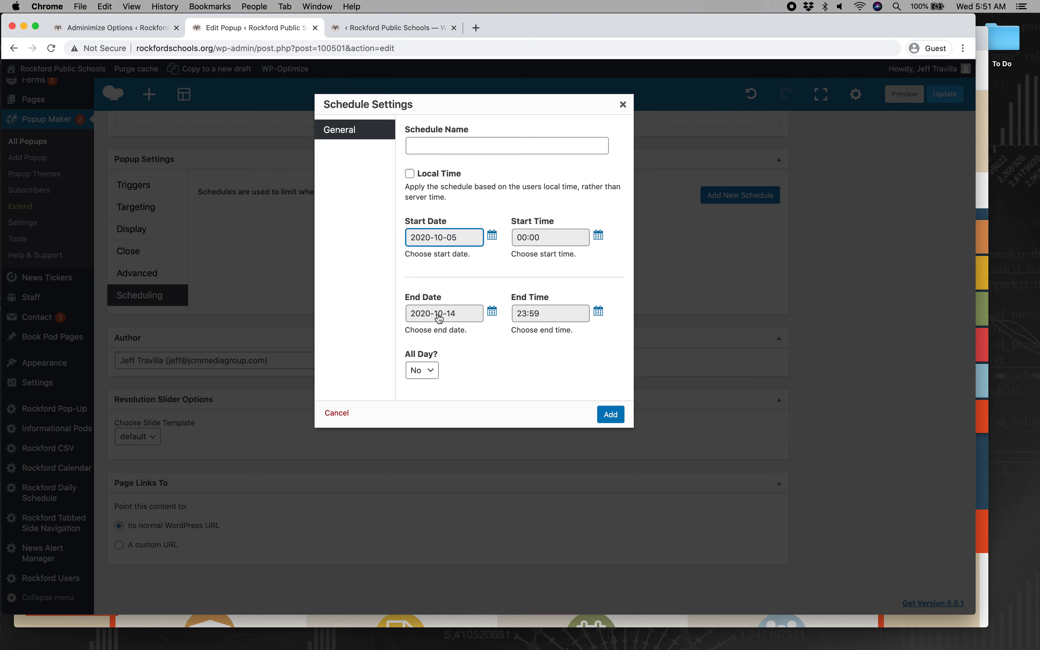
click(545, 239)
click(574, 263)
text(05)
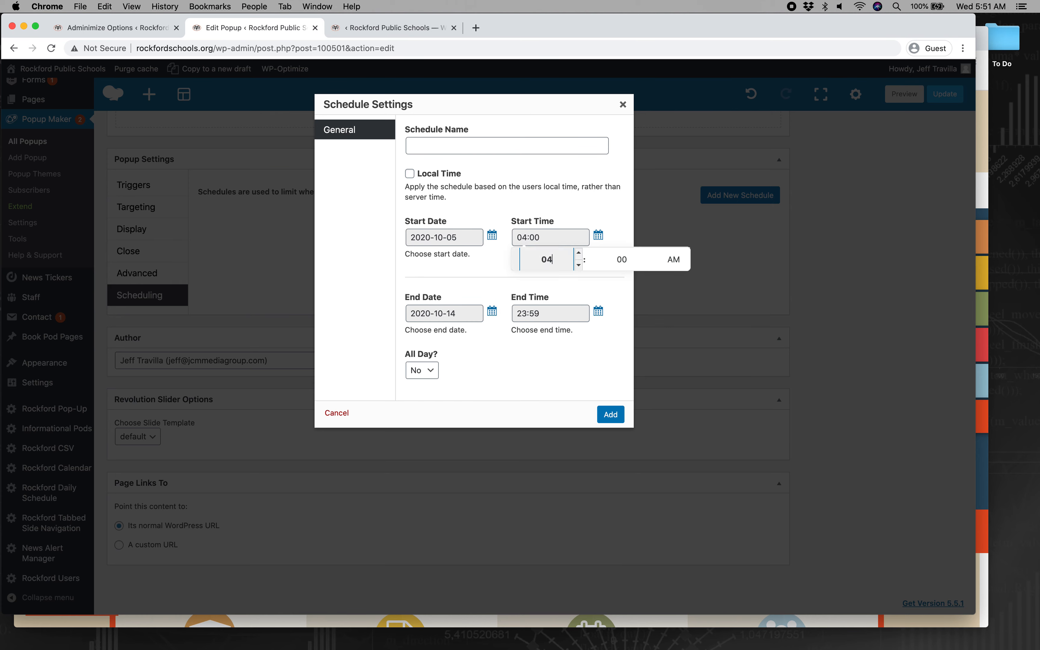
Step: Set the schedule's end date to 2020-10-07 and its end time to 21:00
click(469, 313)
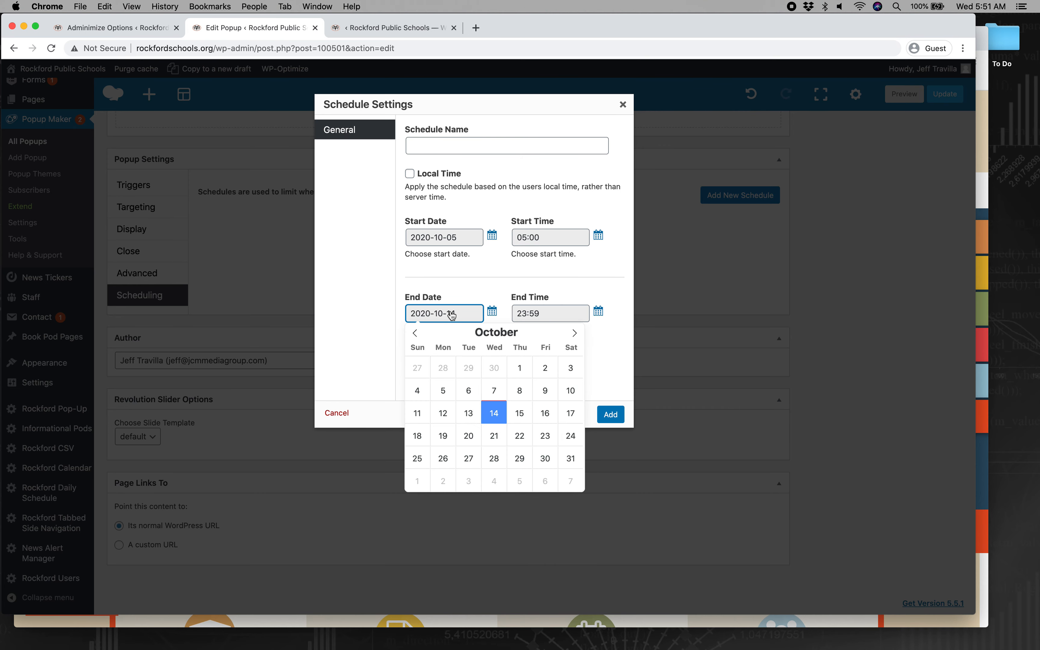
click(495, 395)
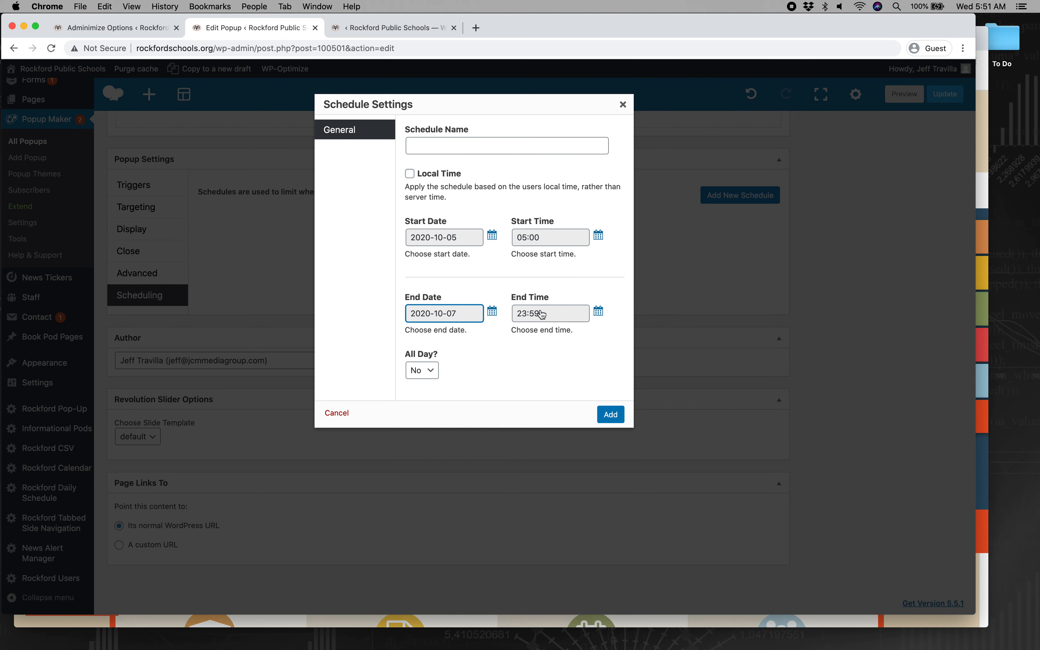
click(532, 316)
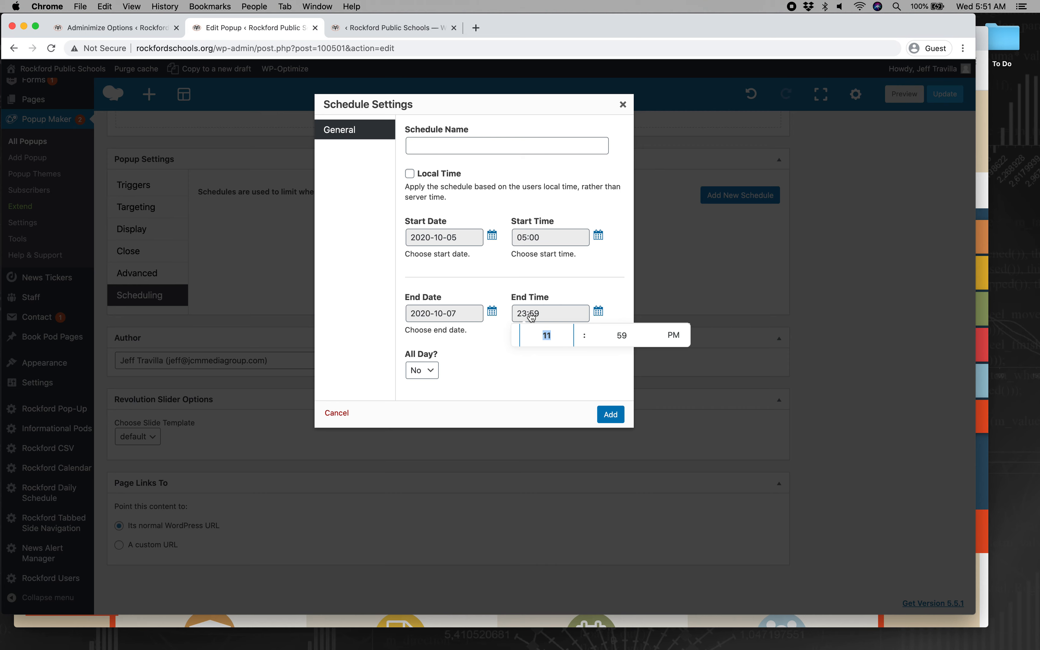
text(09)
click(621, 337)
key(Up)
click(545, 335)
text(09)
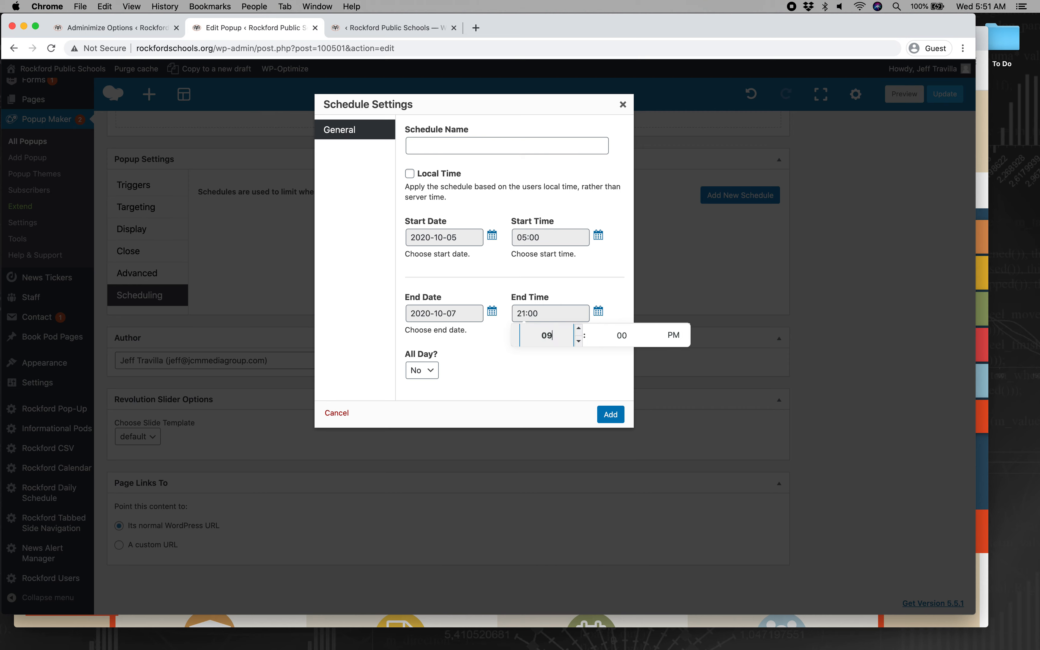
click(633, 288)
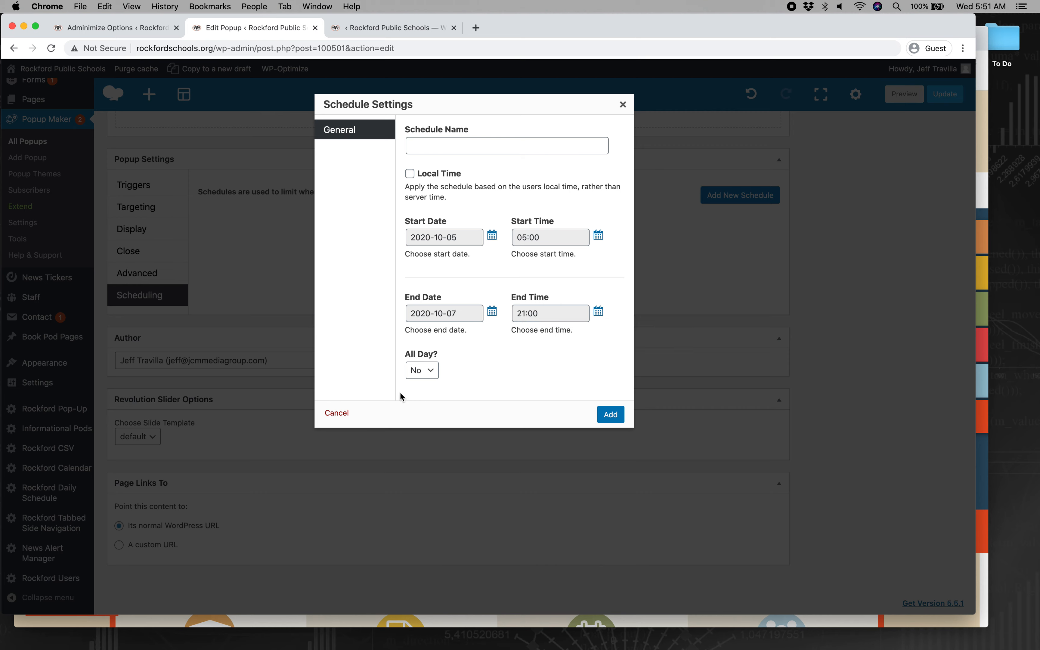
Step: Try other hours for the schedule's end time, such as 15:00, and restore it to 21:00
click(521, 316)
text(02)
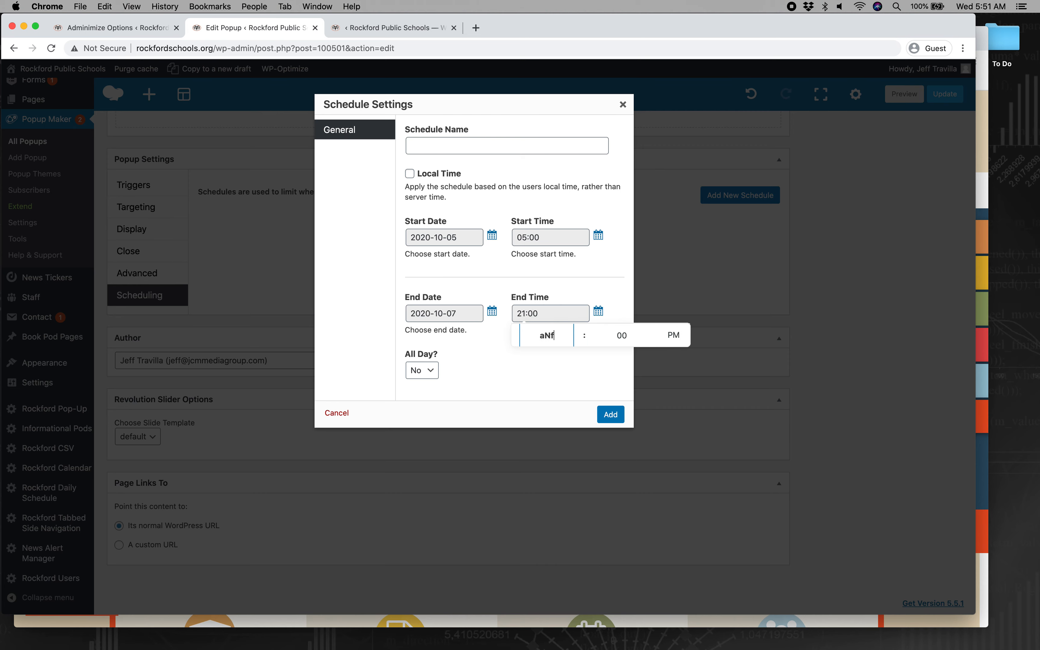
key(Tab)
click(547, 337)
text(03)
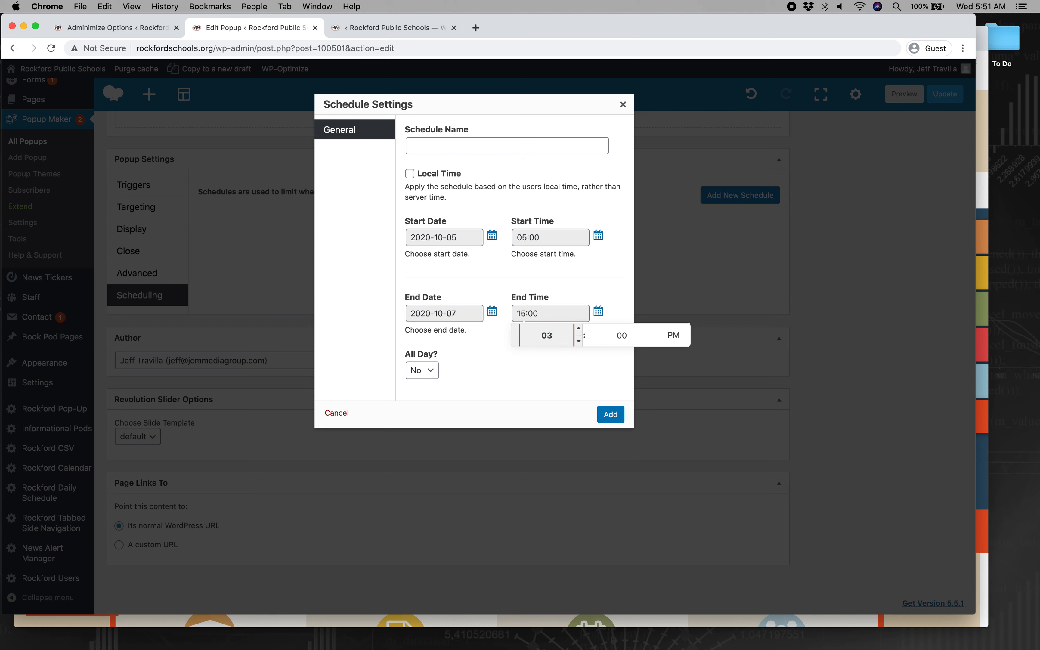
text(06)
text(09)
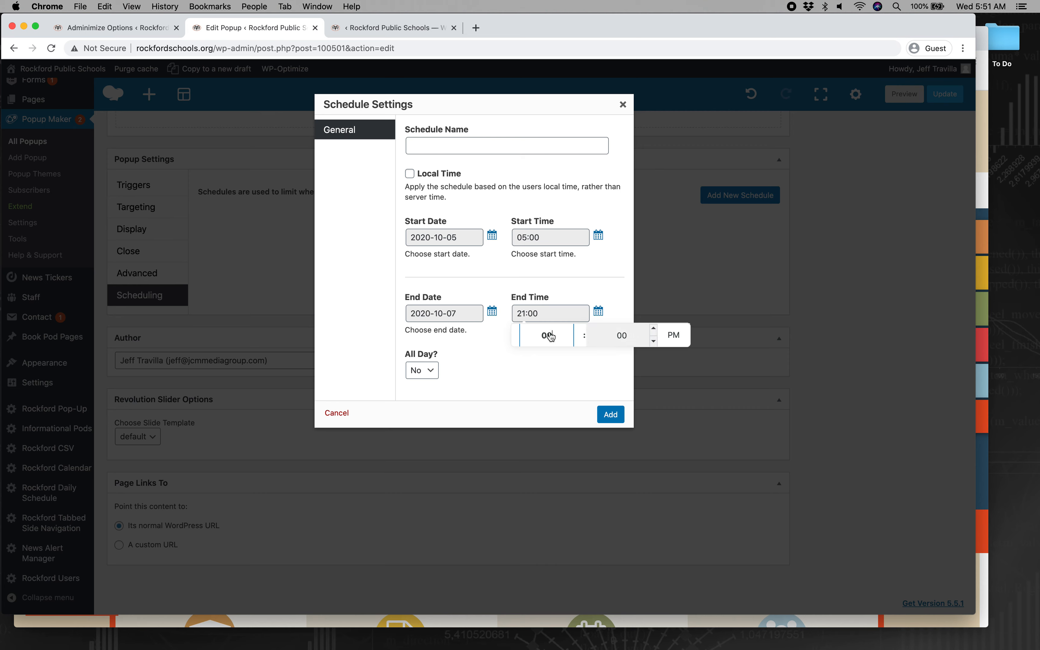
click(610, 278)
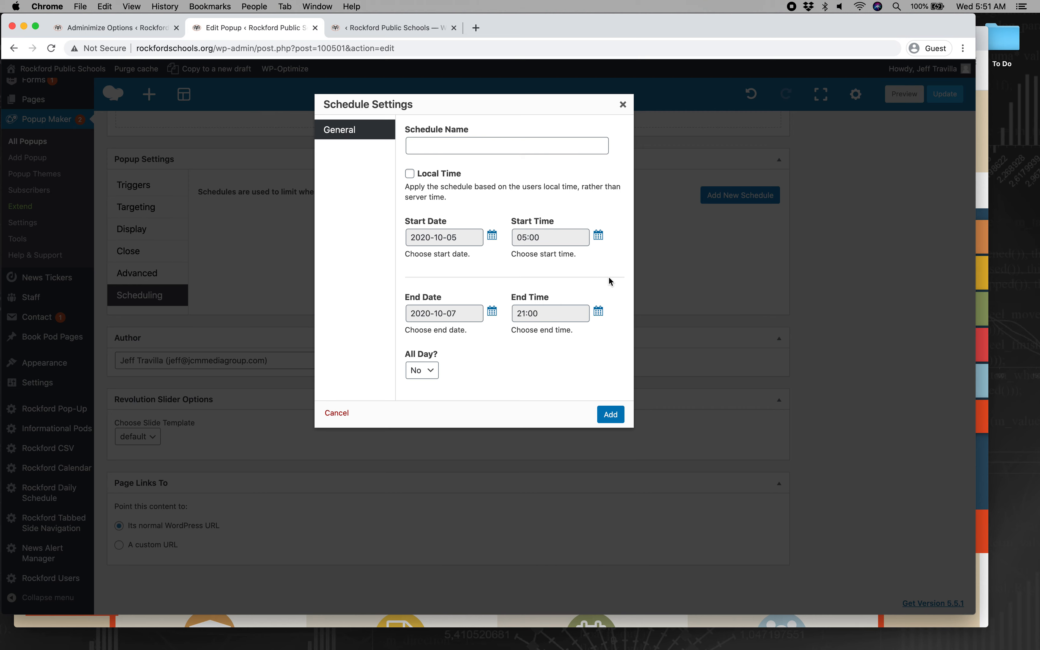
Step: Try a start date of 2020-10-09, after the end date, and set it back to 2020-10-05
click(493, 236)
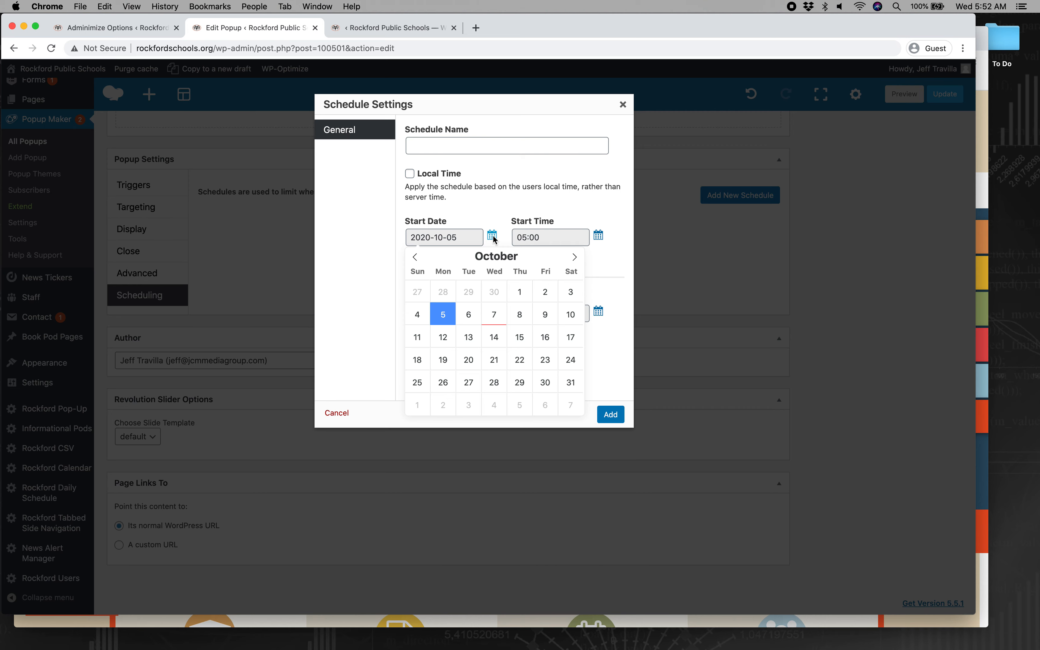
click(493, 237)
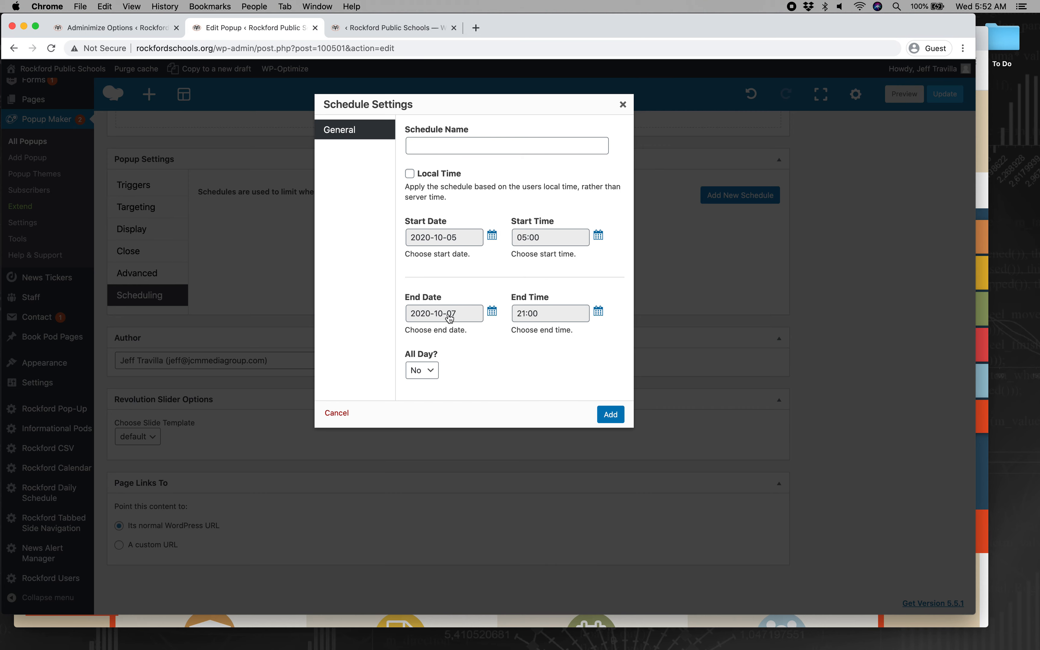
click(493, 236)
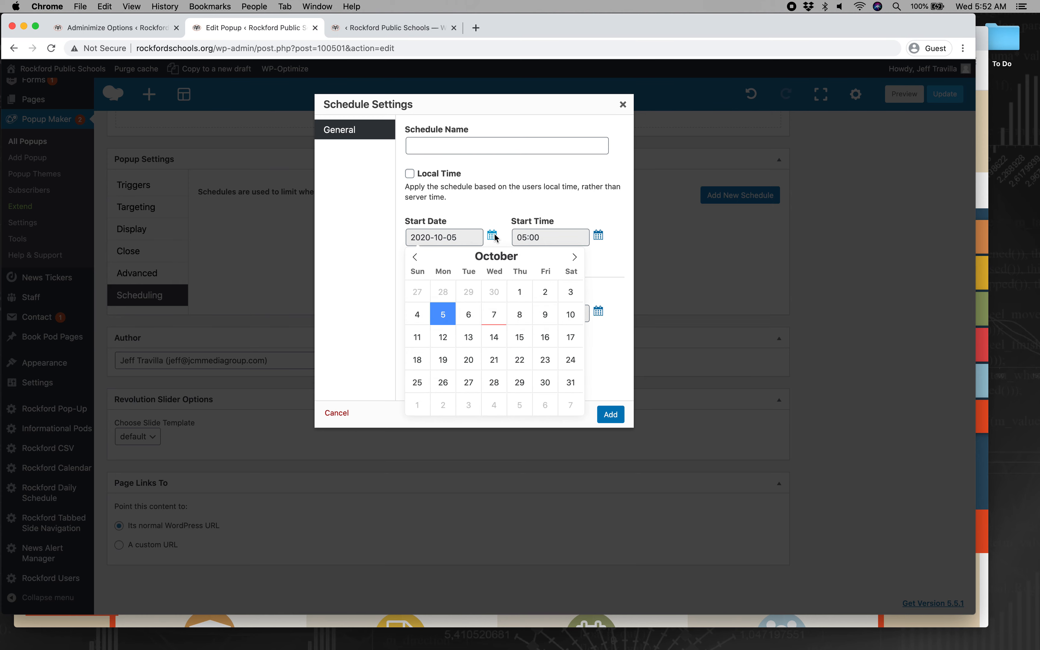
click(543, 325)
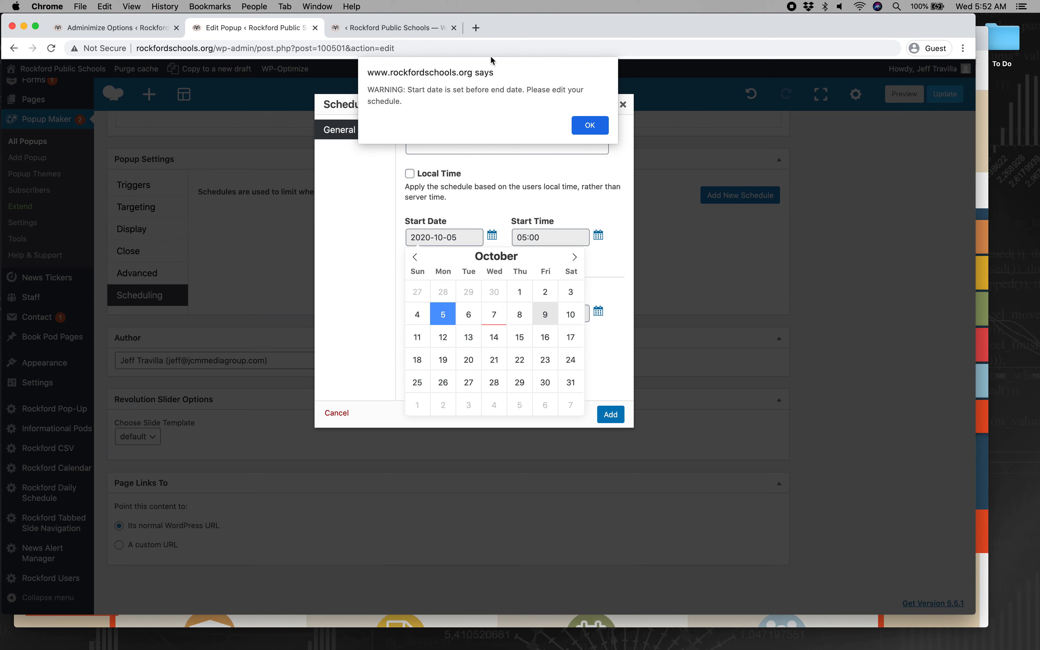
triple_click(471, 92)
click(473, 93)
click(576, 125)
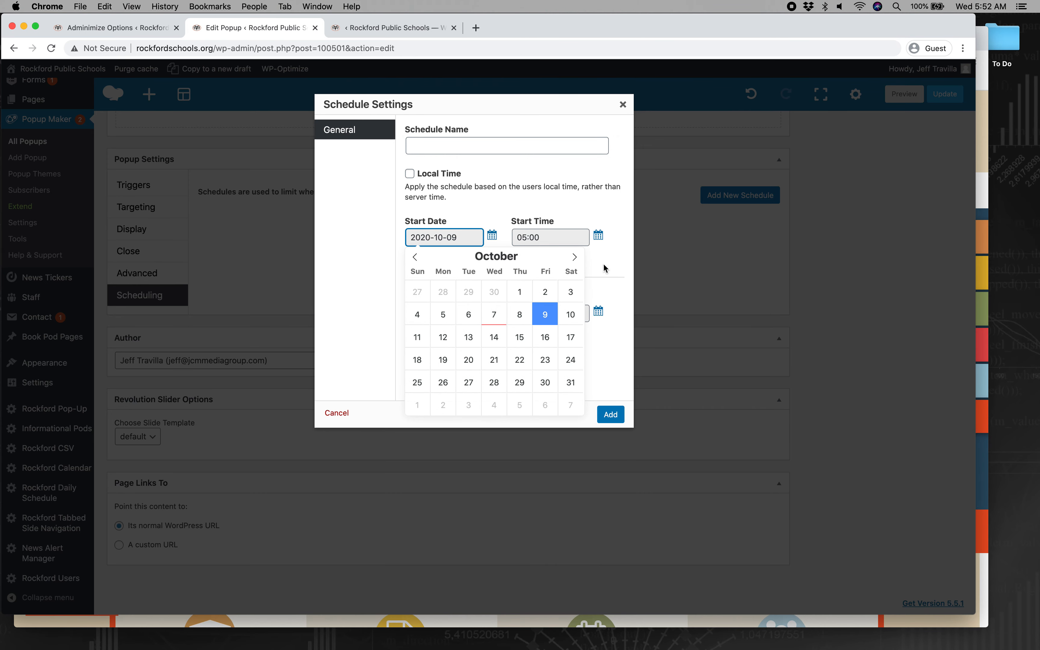
click(444, 317)
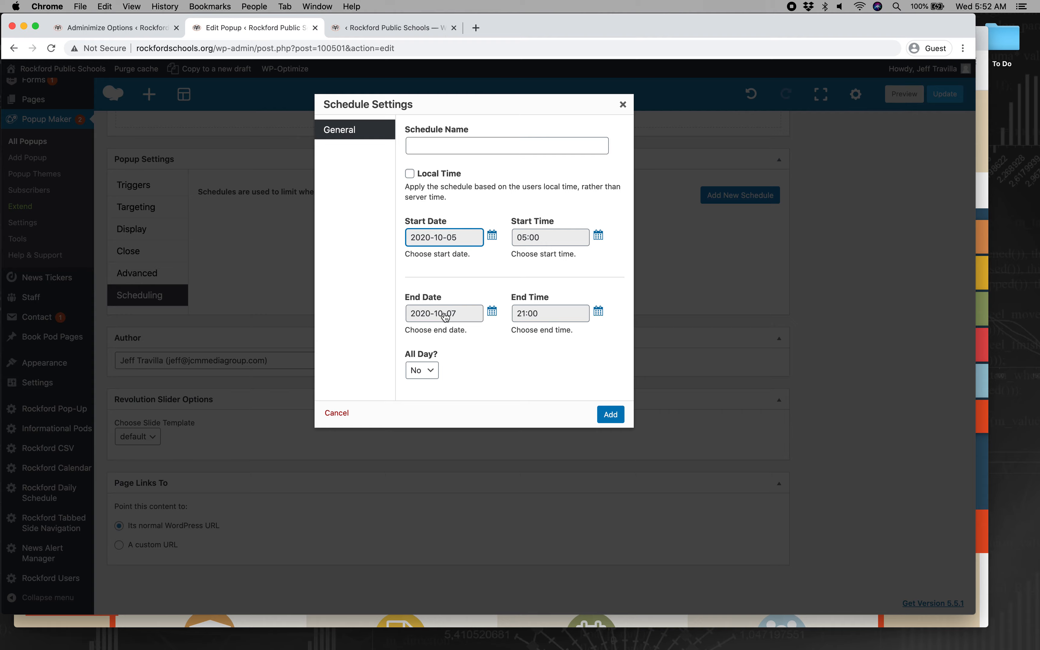
Step: Add the configured date range schedule and update the Meet the Candidates popup
click(609, 415)
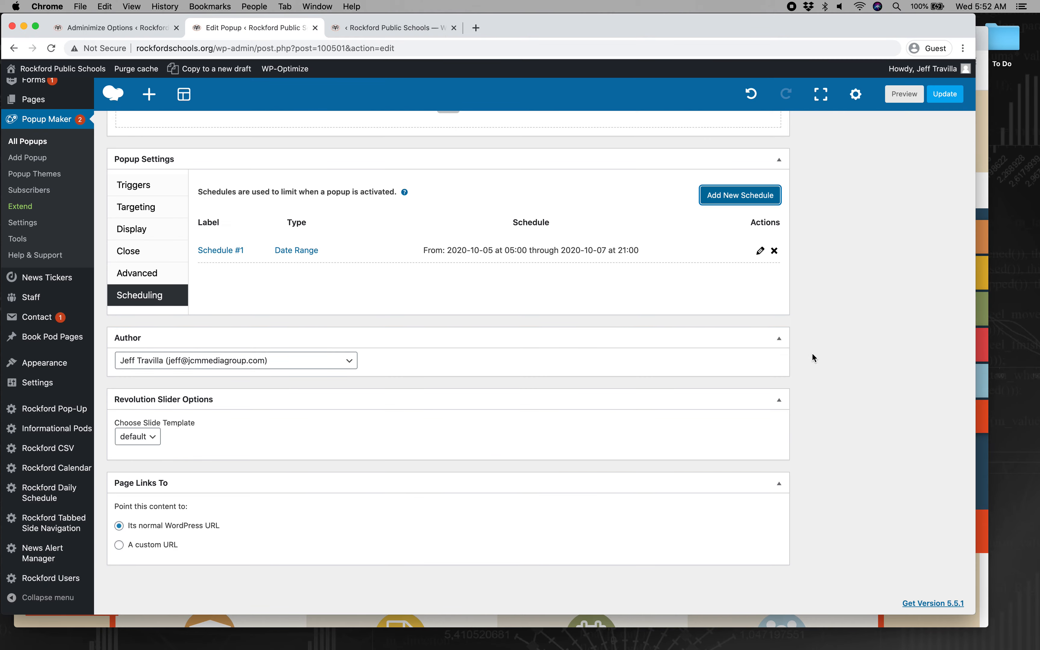
click(948, 95)
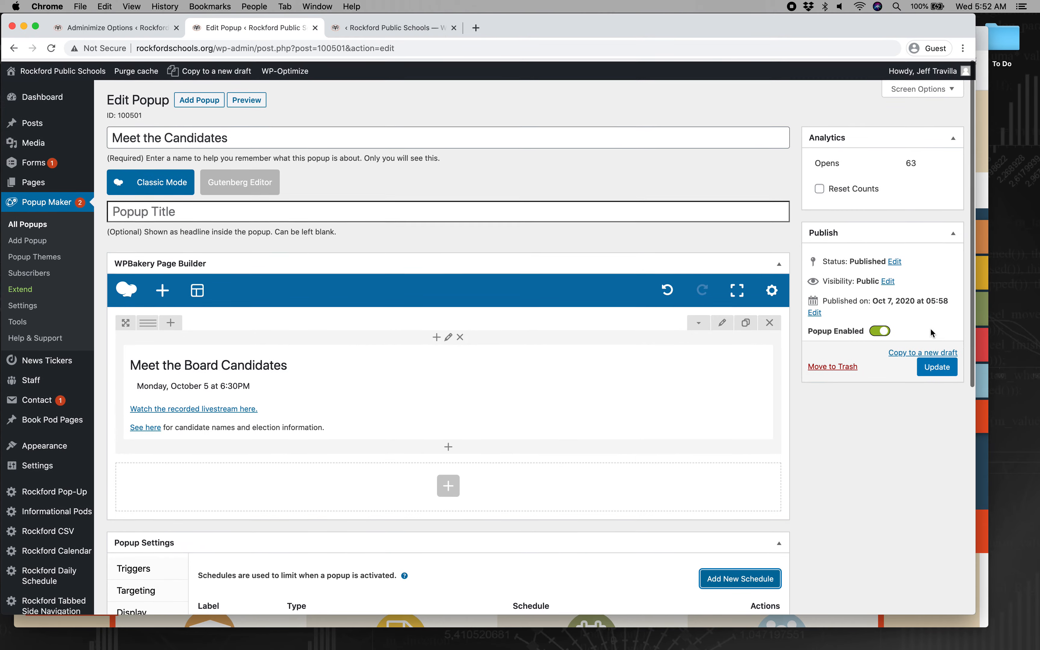
click(937, 364)
scroll(918, 426, down, 10)
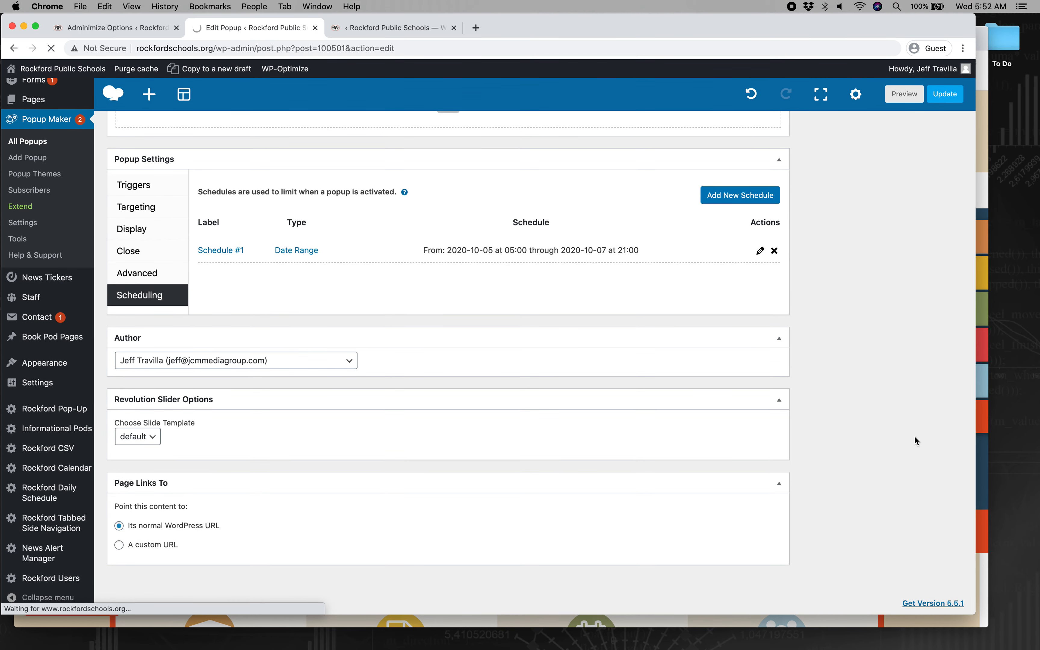
scroll(915, 436, up, 8)
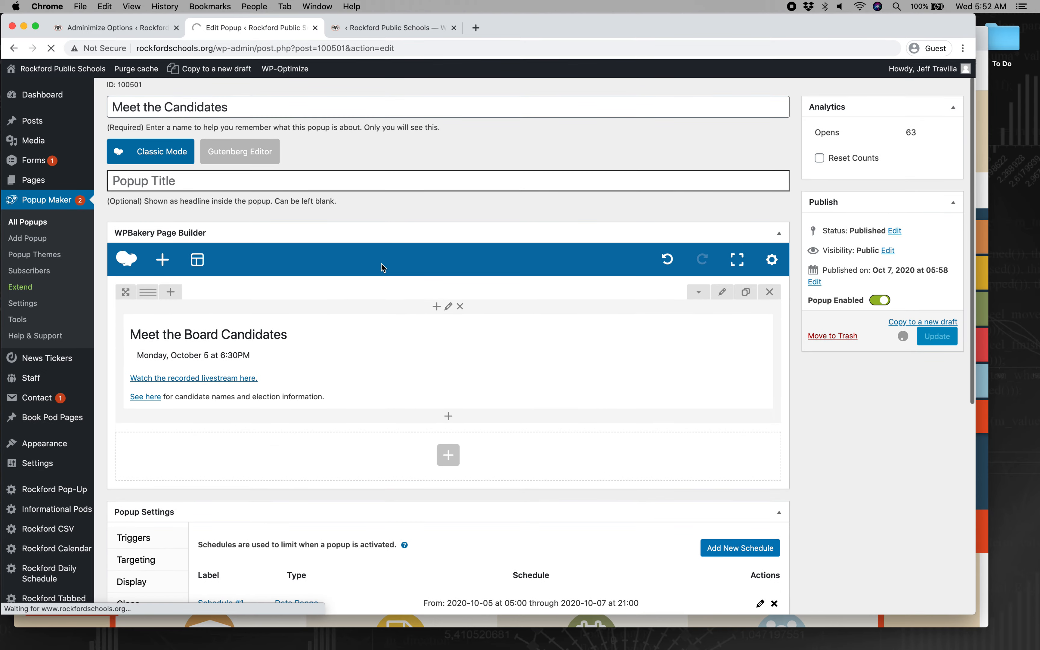
Step: Review the updated popup's display presets, closing options and trigger settings
scroll(149, 225, down, 8)
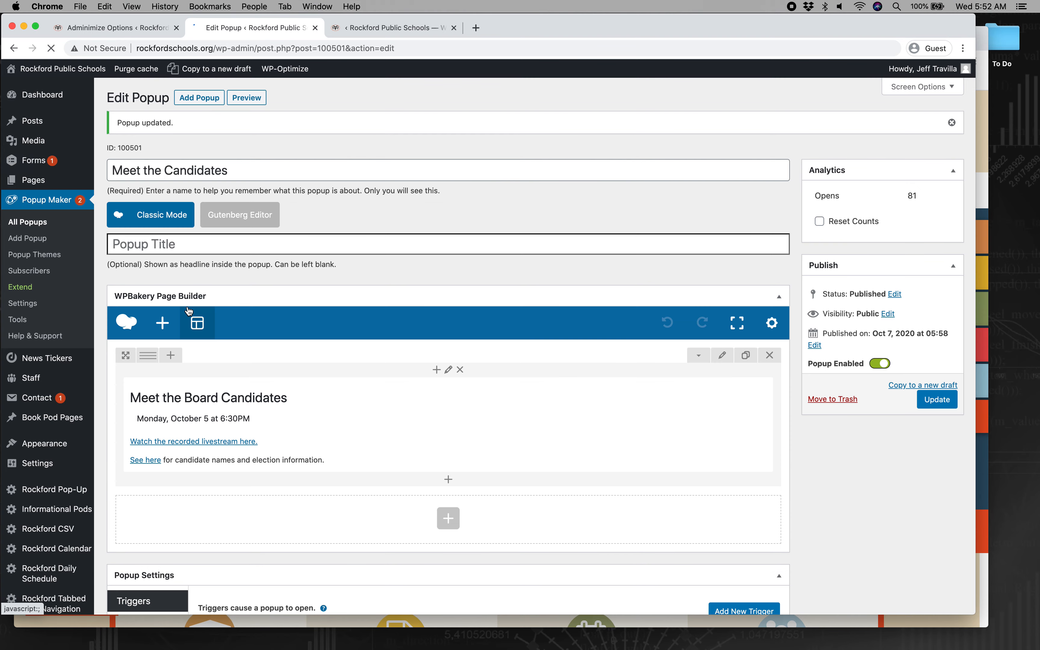
scroll(187, 306, down, 8)
scroll(187, 306, down, 5)
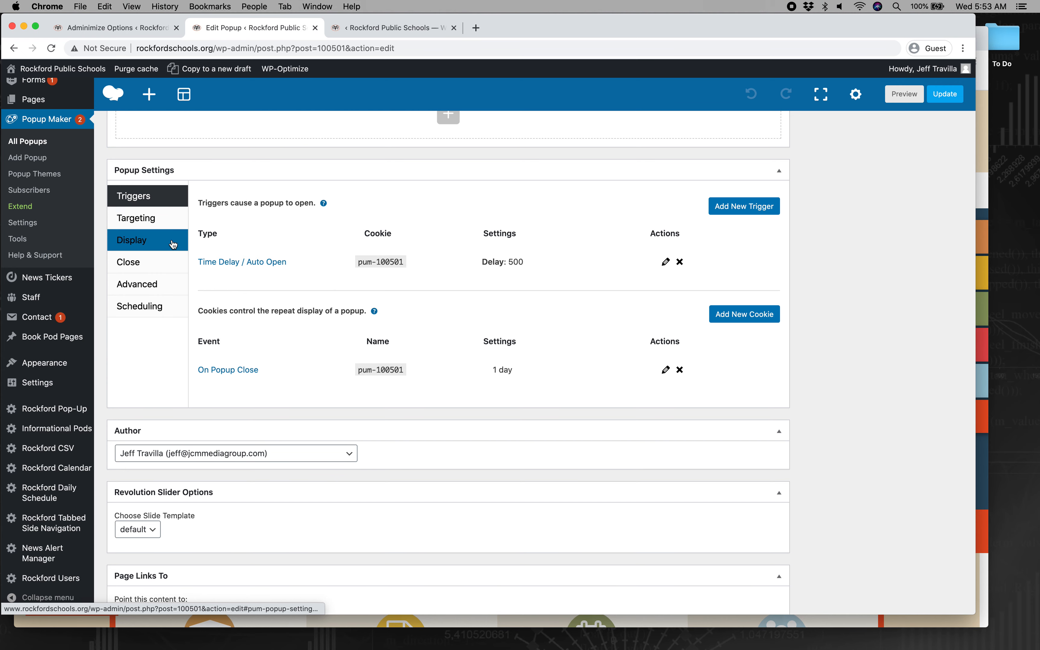
click(173, 245)
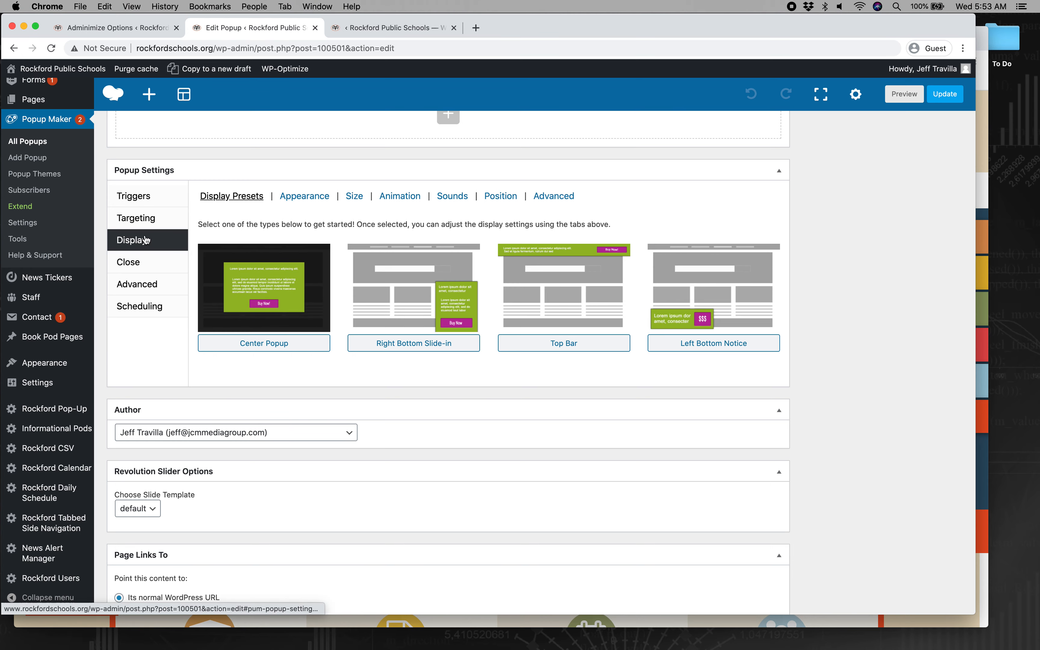
click(155, 267)
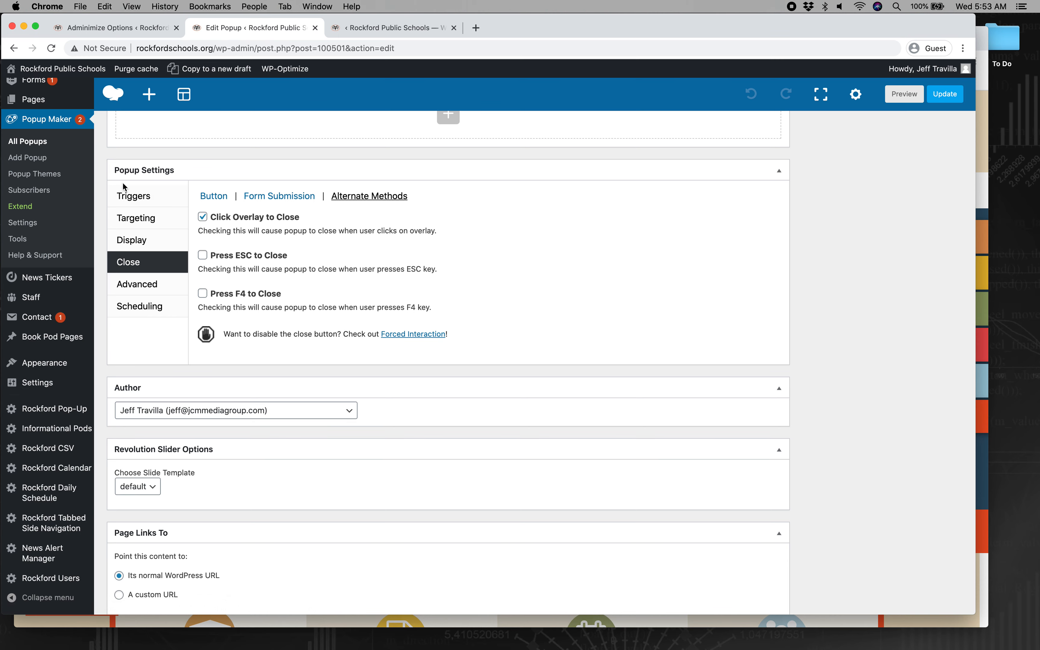
click(133, 198)
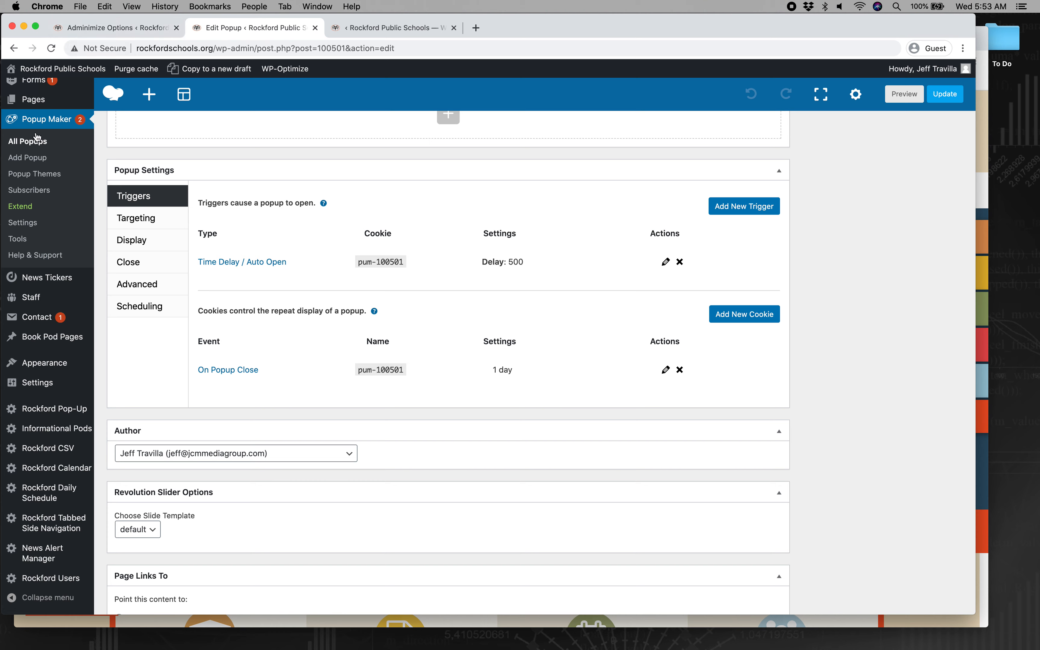
Step: Return to the list of all popups and clone the Meet the Candidates popup as a draft
click(36, 140)
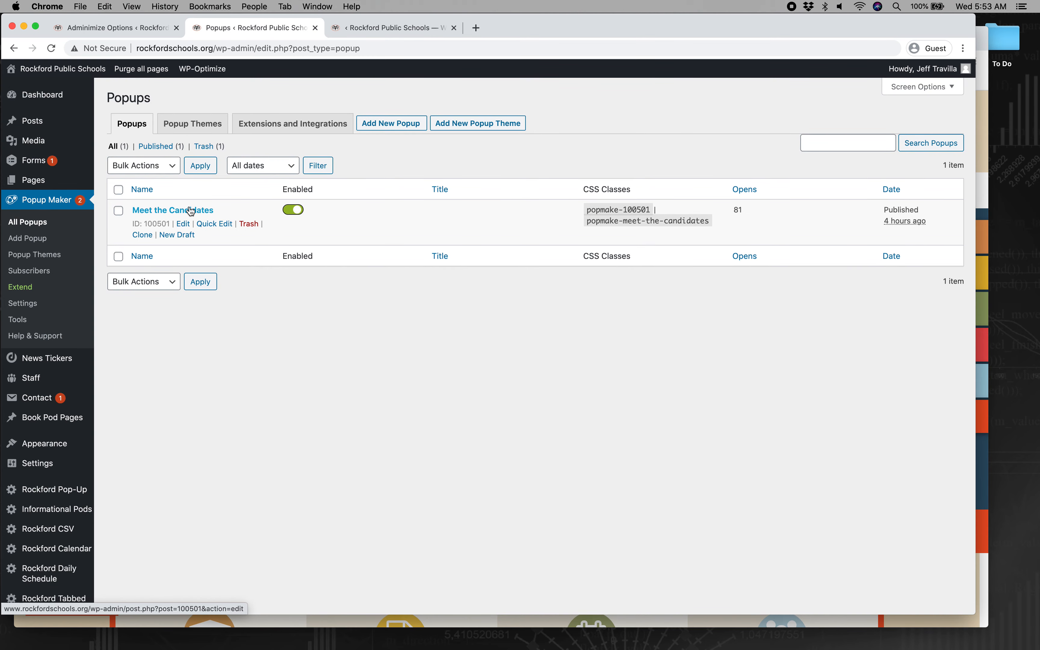
click(142, 235)
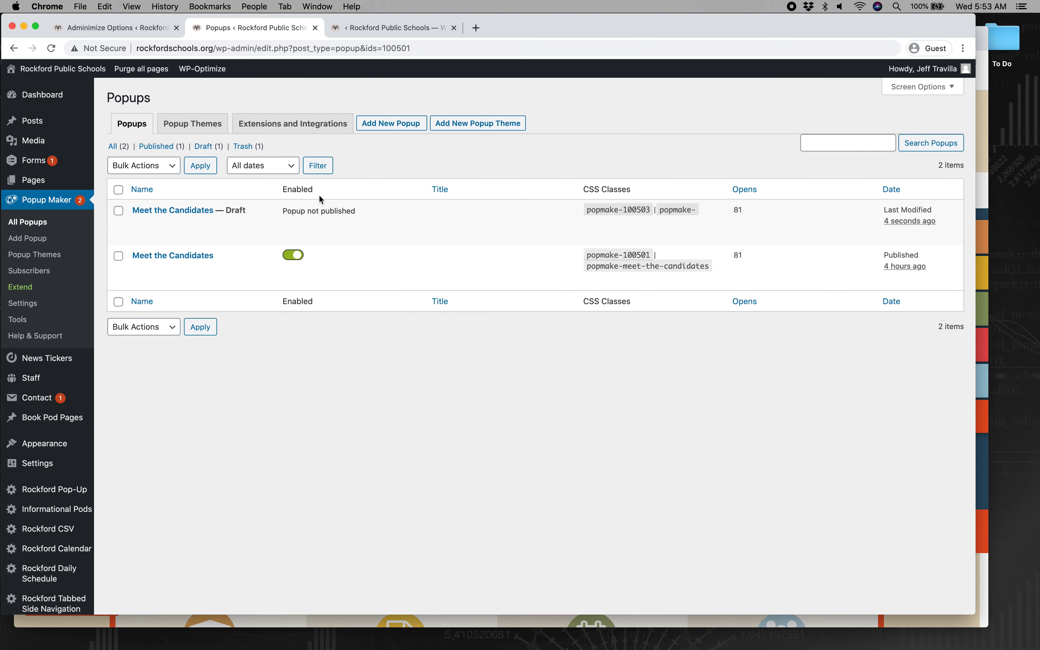
drag(287, 211, 381, 211)
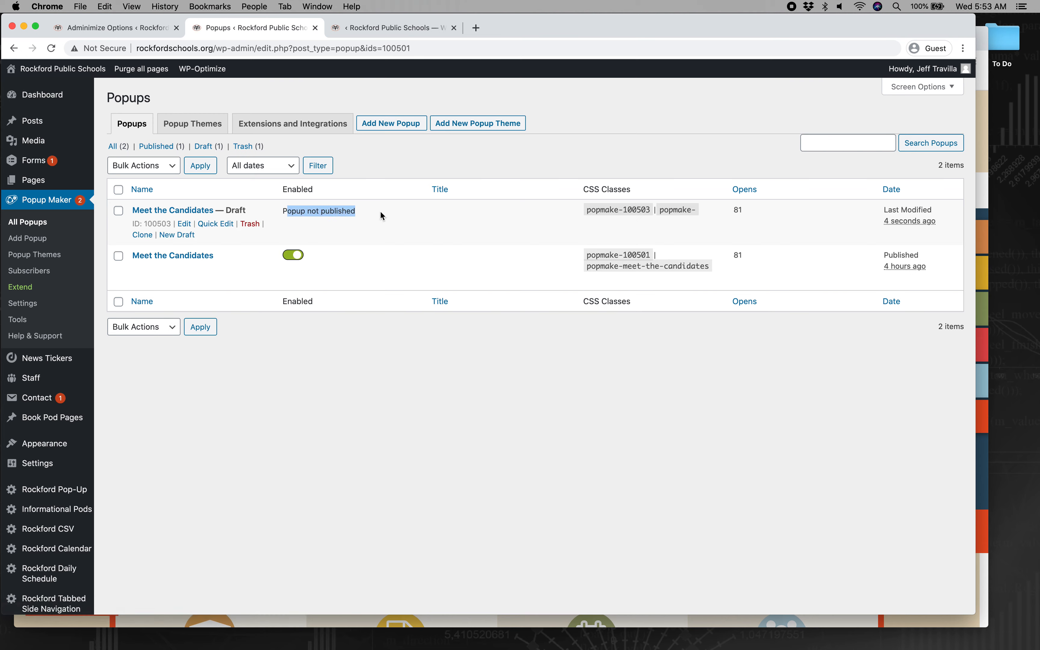
Step: Open the cloned Meet the Candidates draft and change its popup name to Test #2
click(194, 210)
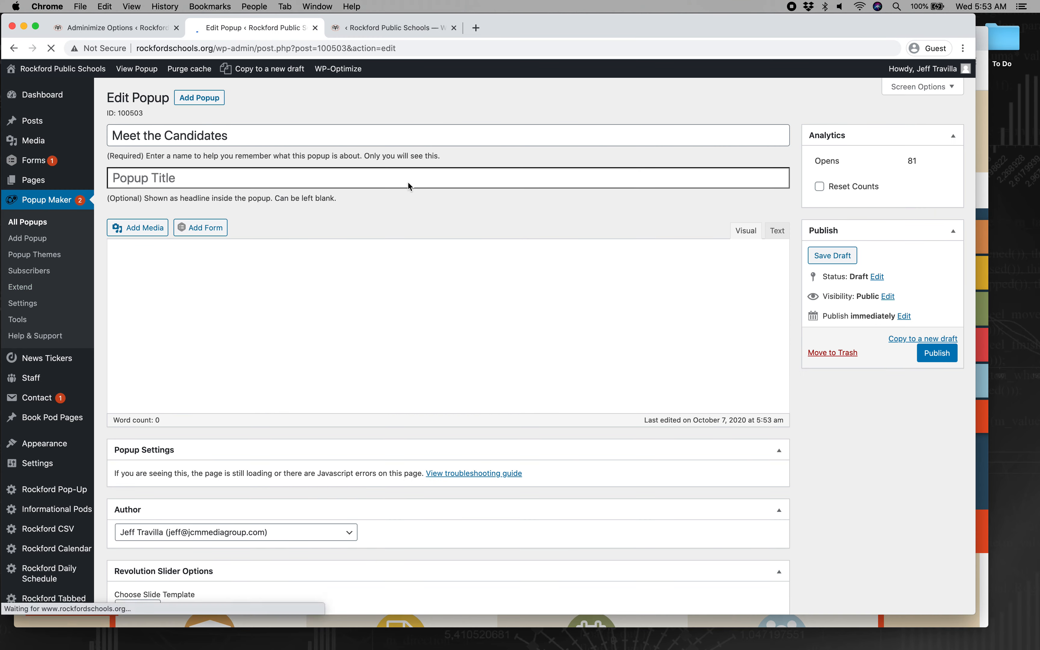
click(326, 141)
key(alt+shift+Left)
key(alt+shift+Left)
key(alt+shift+Left)
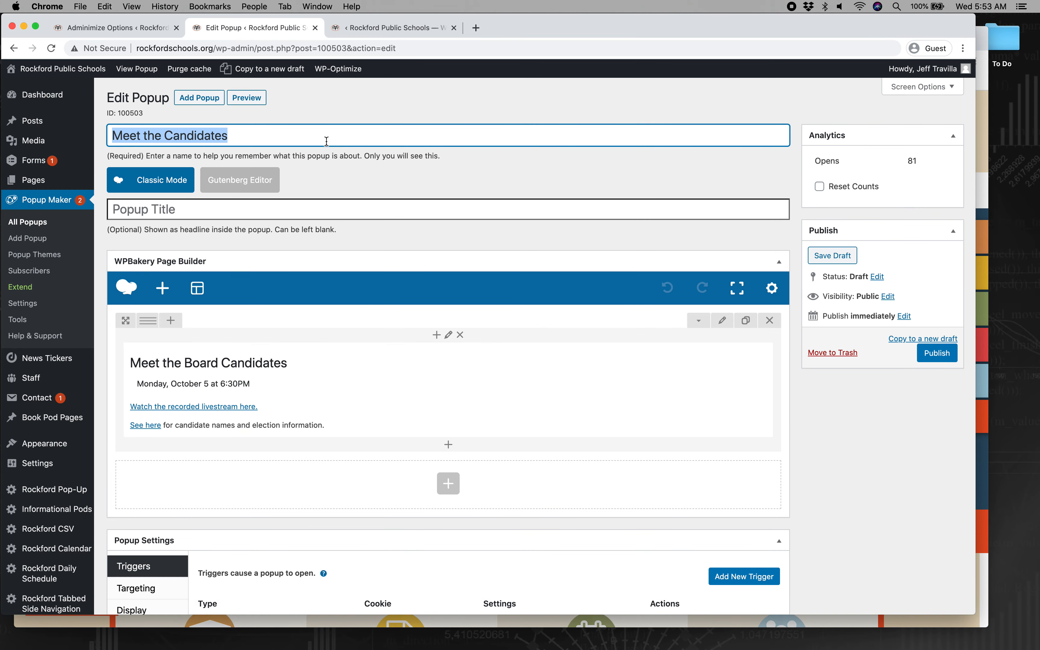
text(Test #2)
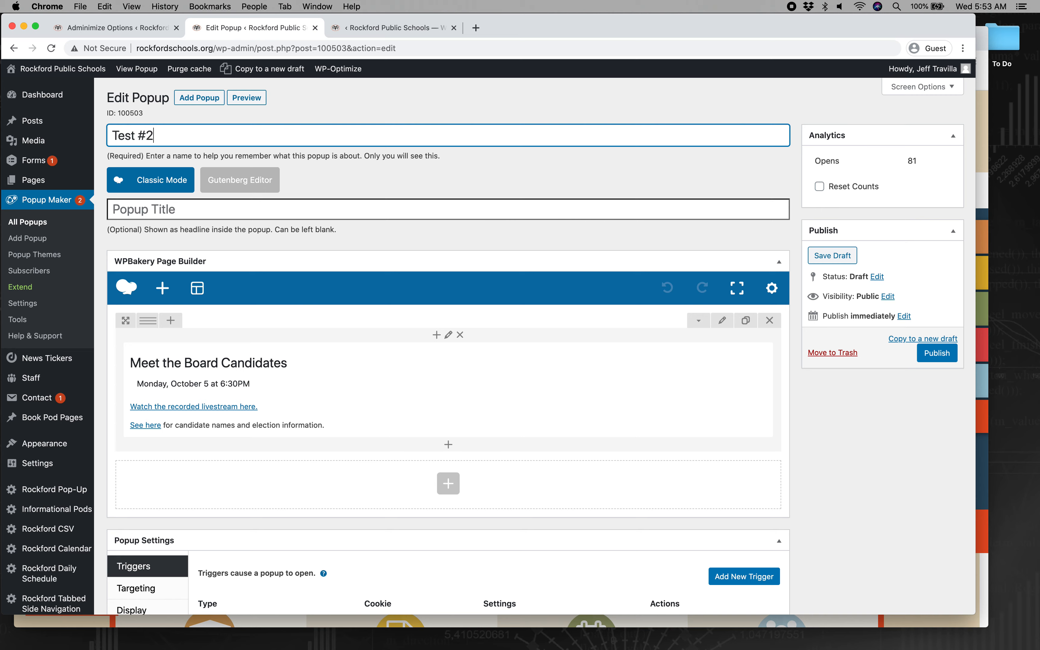
Step: Examine the cloned popup's schedule and its trigger, targeting, display and close settings
scroll(485, 202, down, 5)
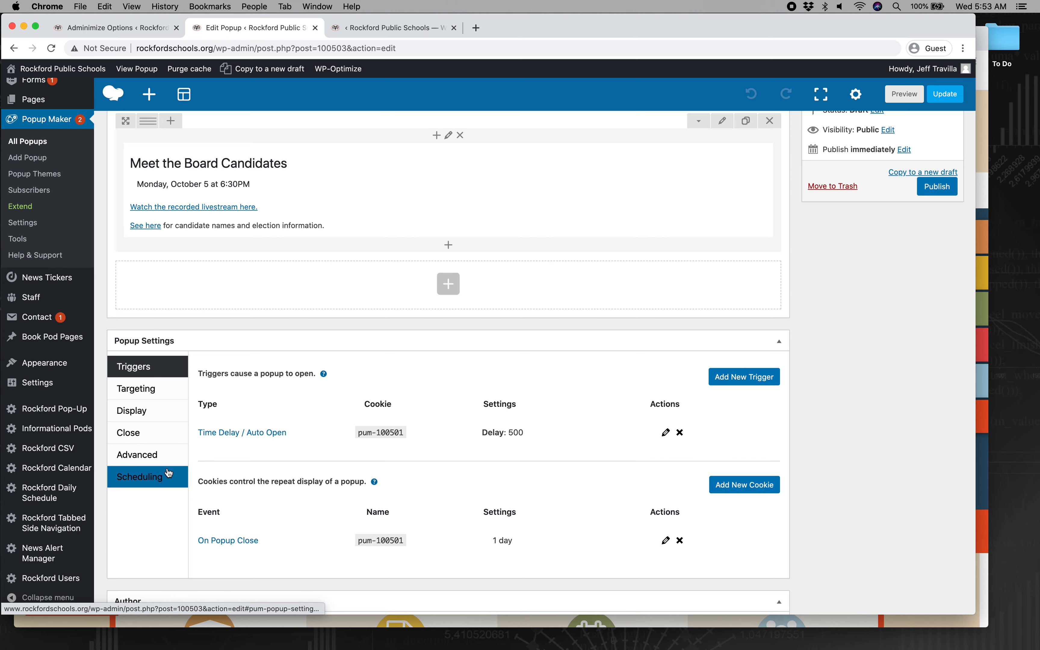
click(169, 473)
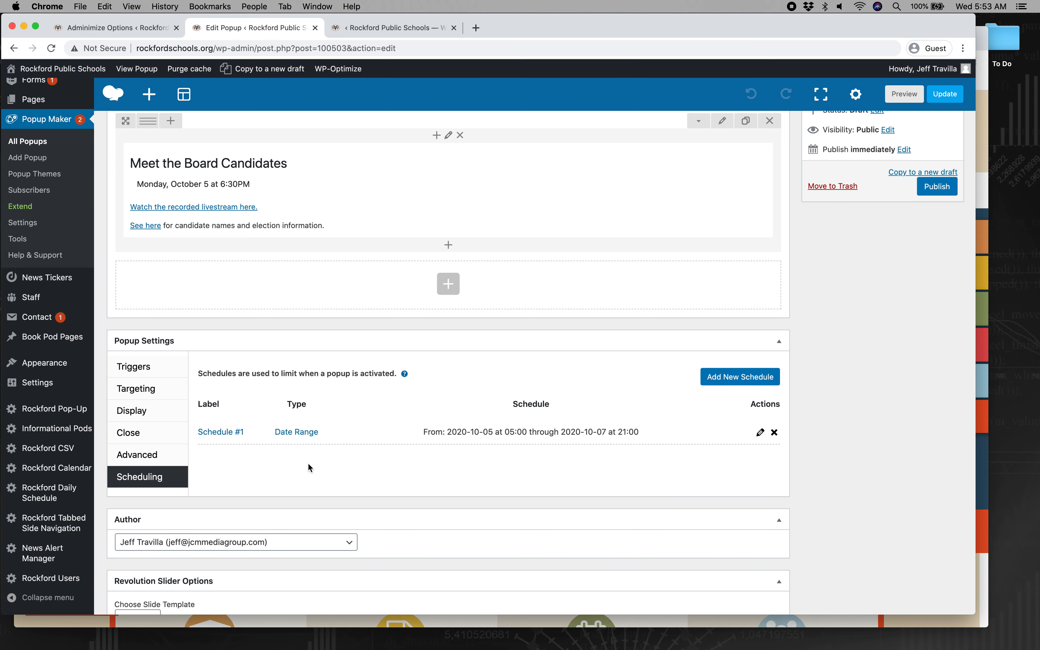
scroll(294, 435, up, 3)
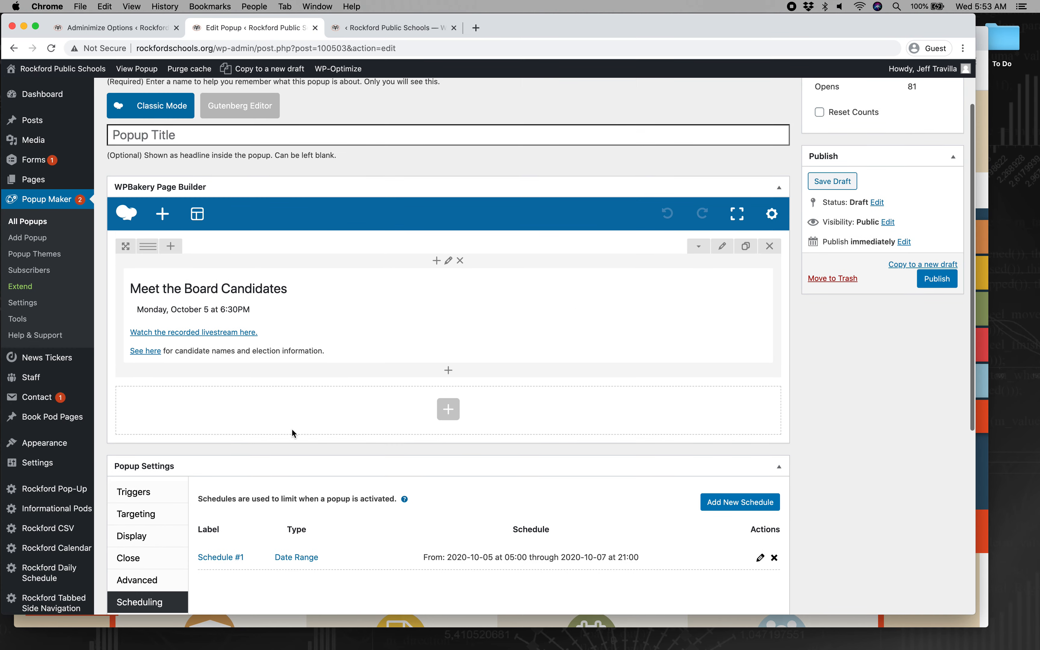
scroll(292, 432, down, 5)
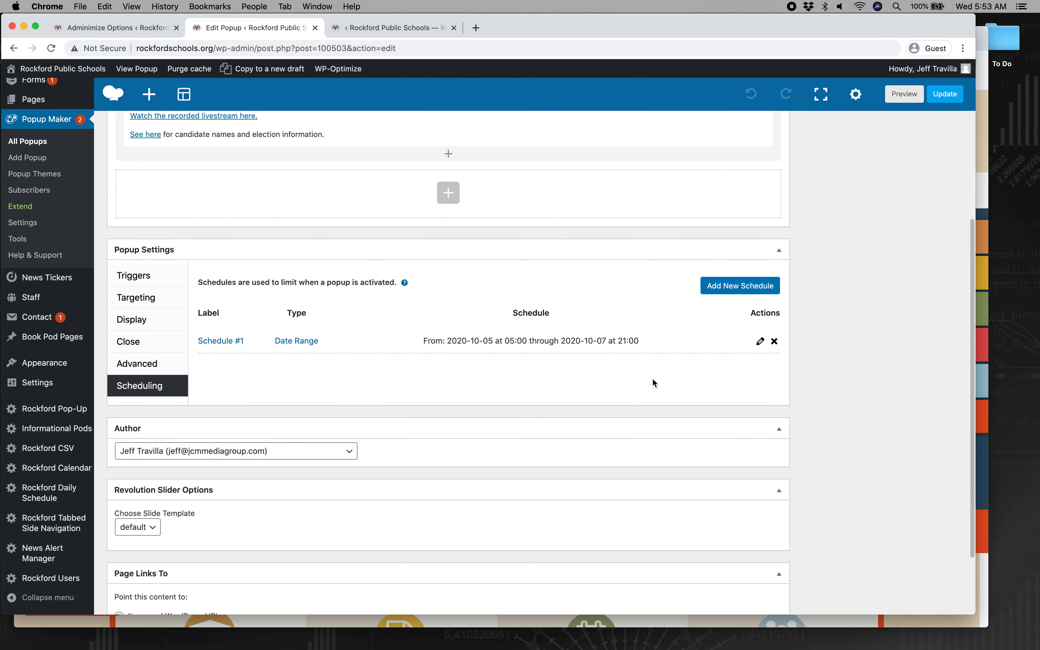
scroll(811, 329, up, 7)
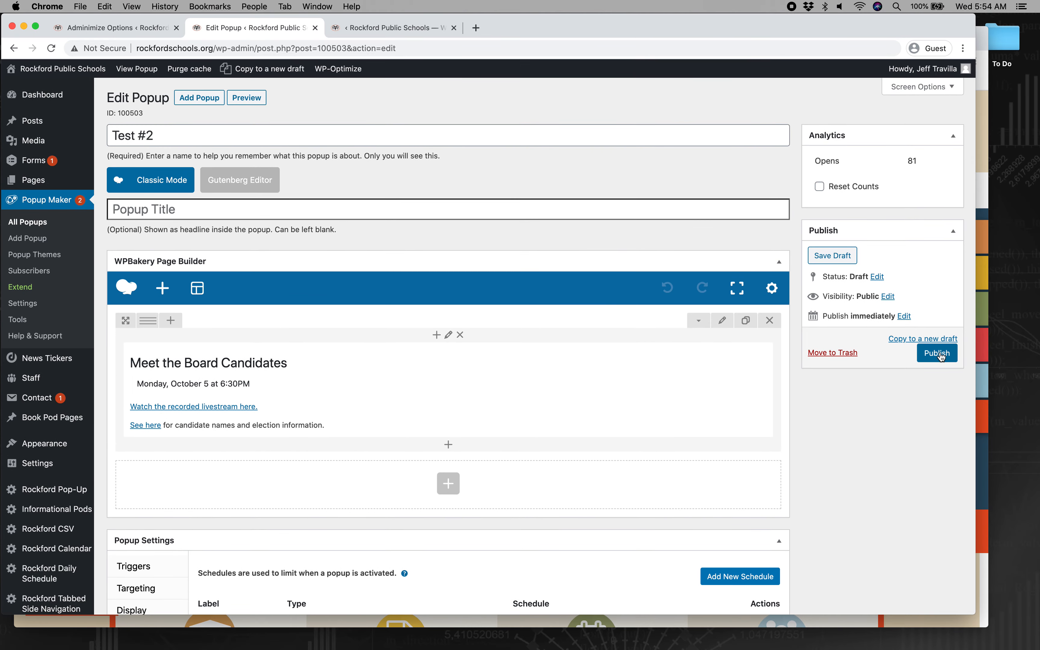
scroll(848, 526, down, 5)
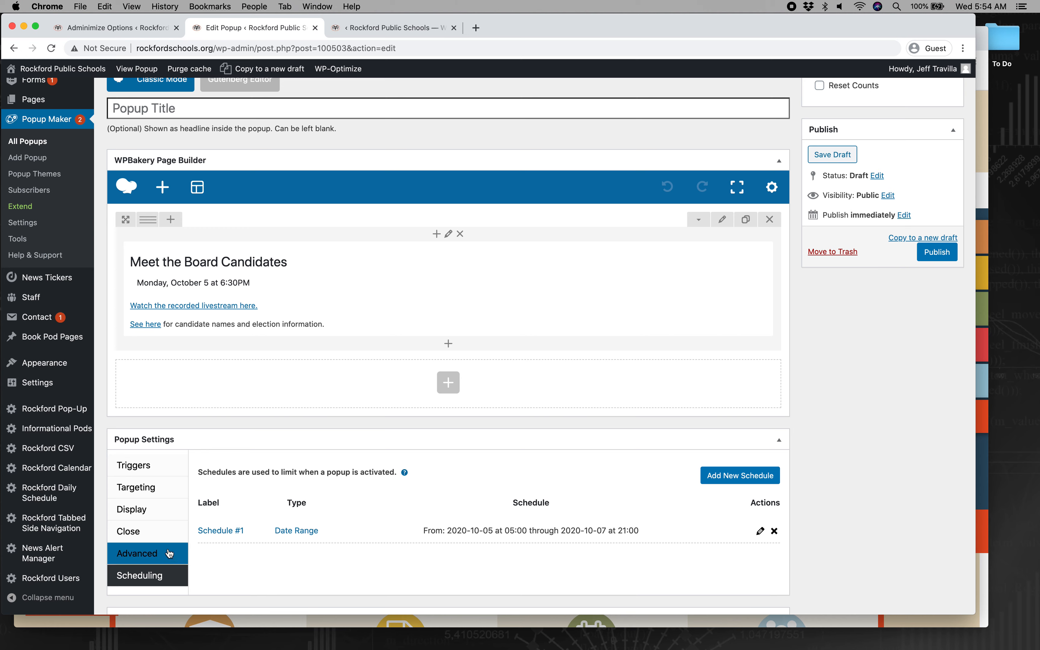
click(161, 467)
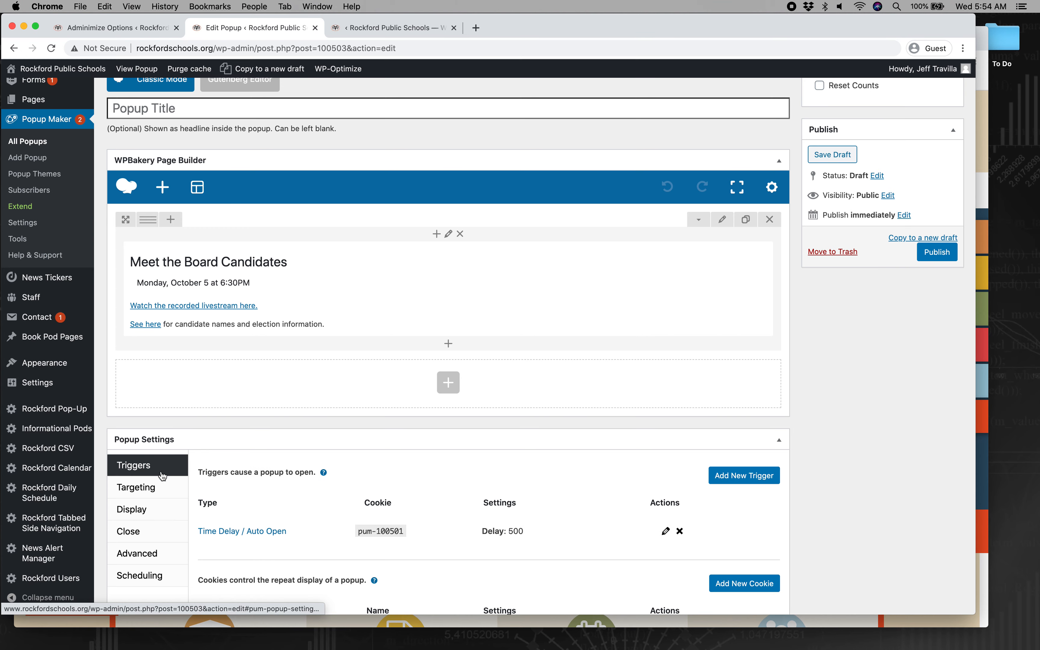
click(163, 499)
click(163, 508)
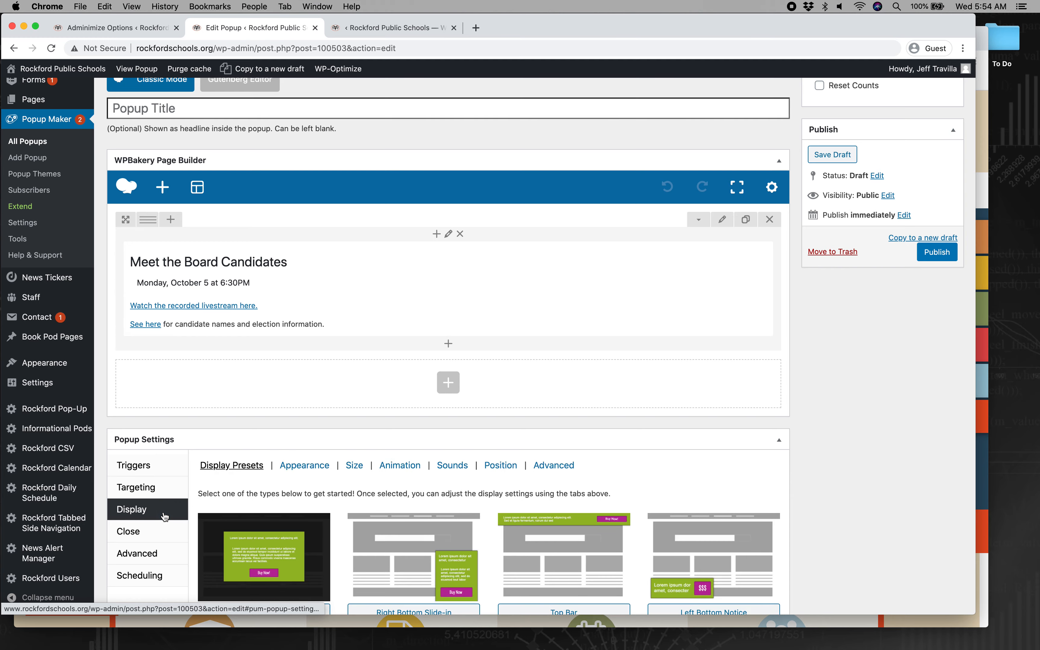
click(165, 531)
scroll(166, 532, down, 6)
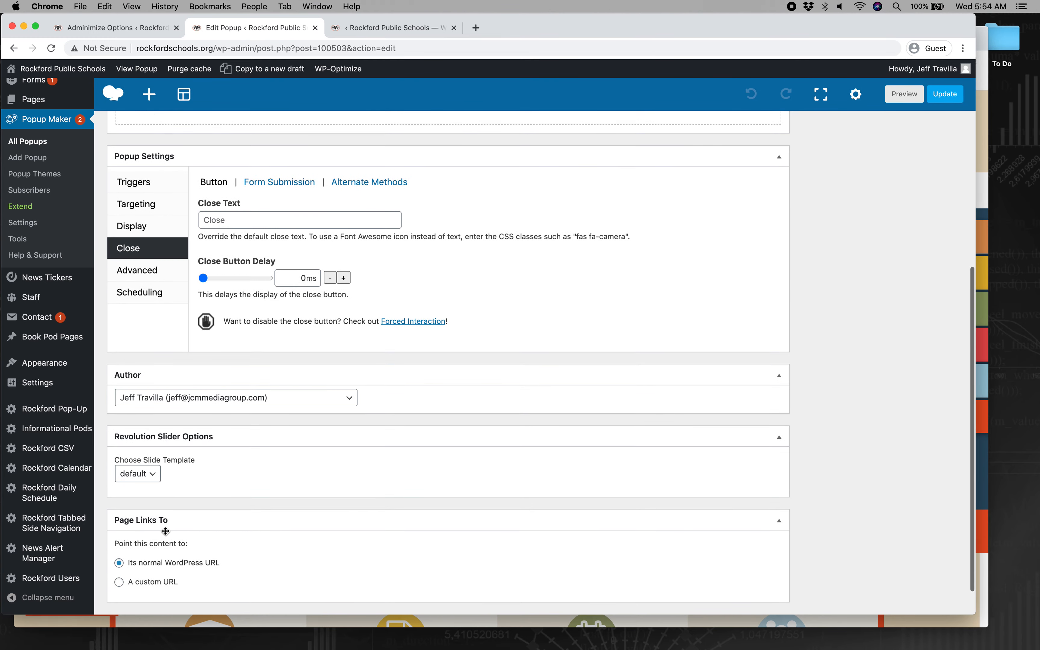
scroll(166, 533, up, 10)
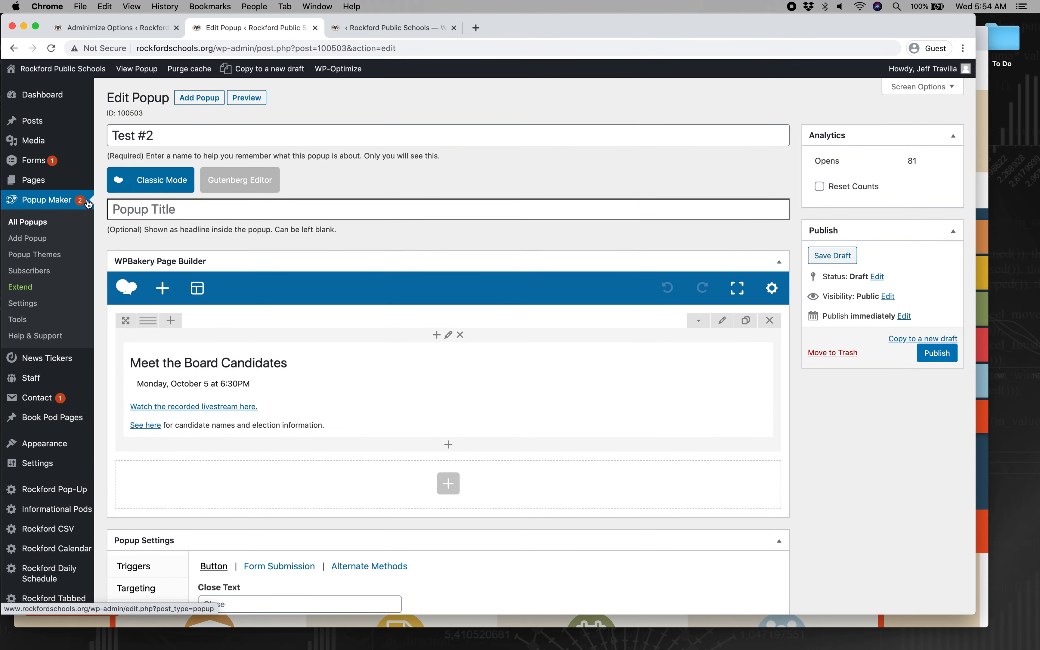
Step: Go back to the list of all popups and move the Meet the Candidates draft copy to the trash
click(48, 223)
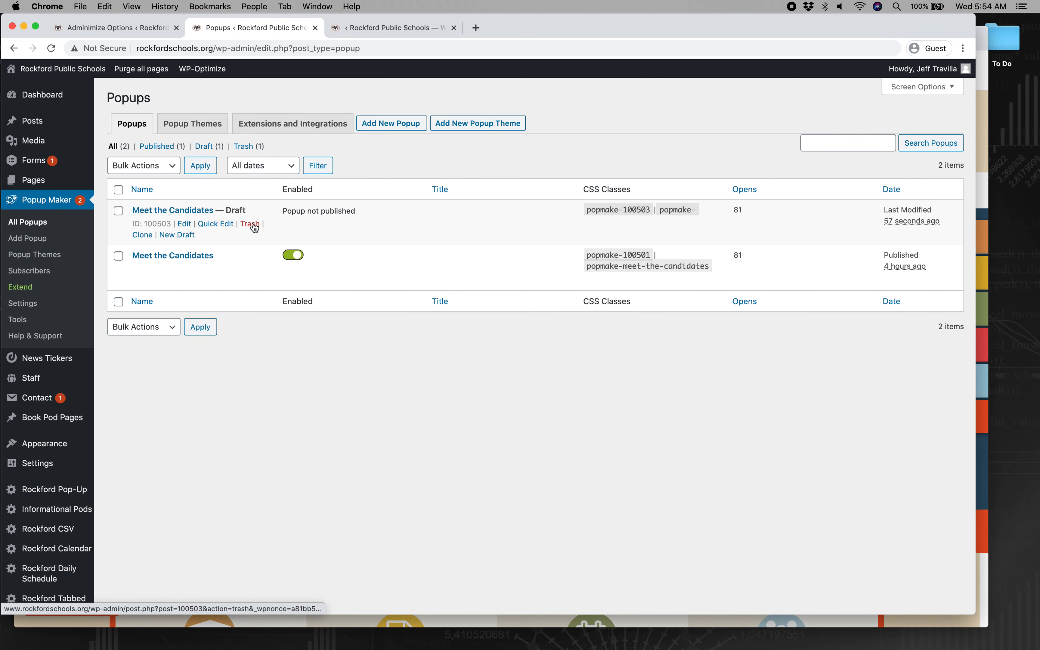
click(254, 225)
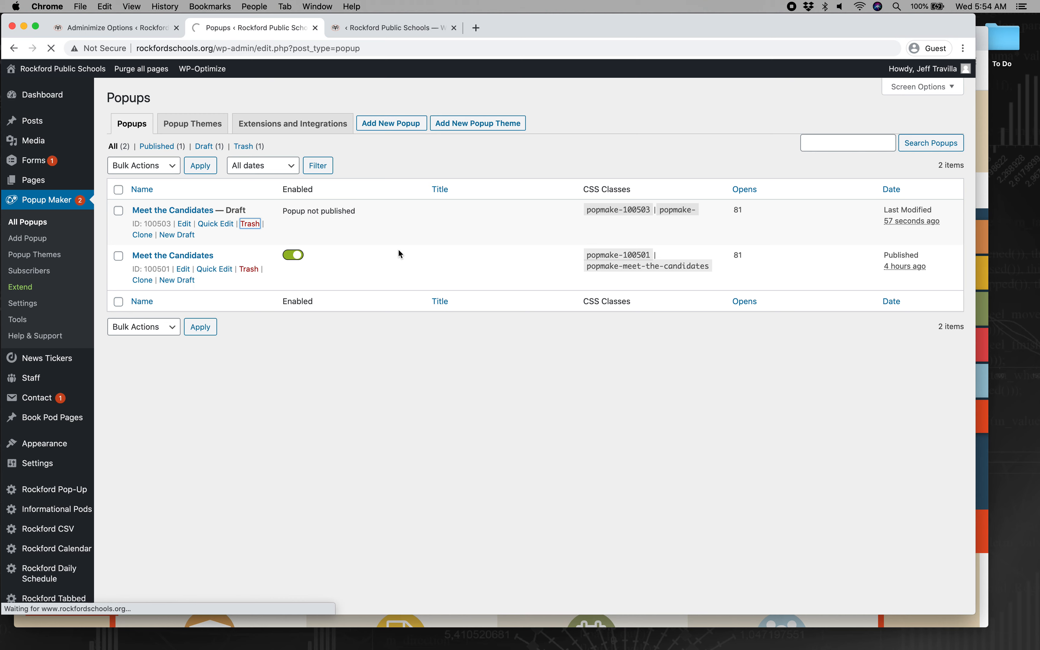